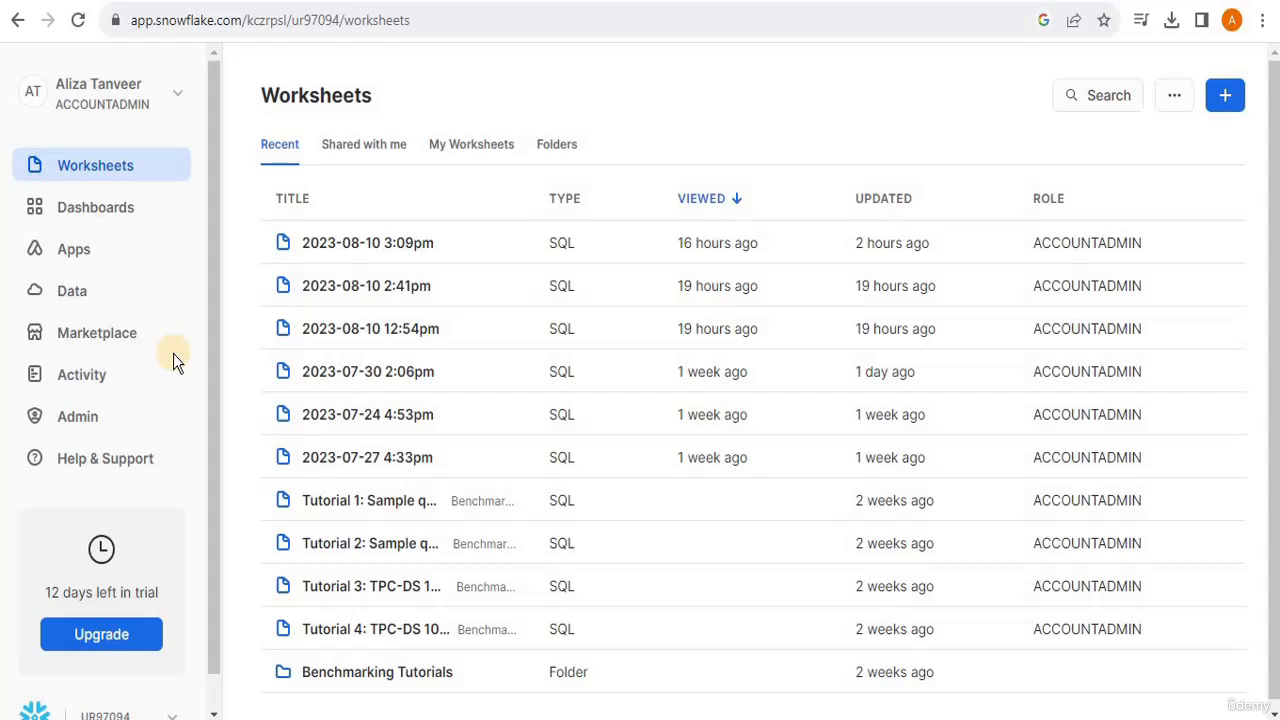
# - Search the Marketplace for covid-19 and open the COVID-19 Epidemiological Data listing by Starschema
pyautogui.click(101, 338)
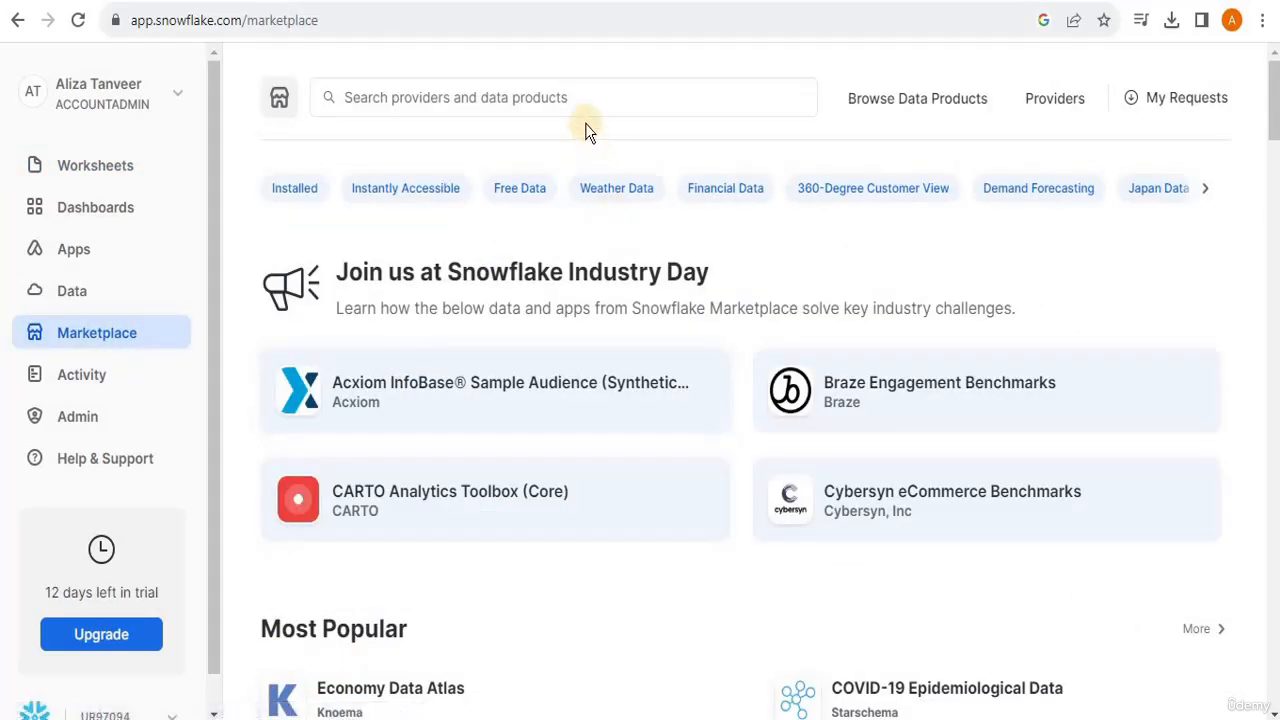
pyautogui.click(581, 97)
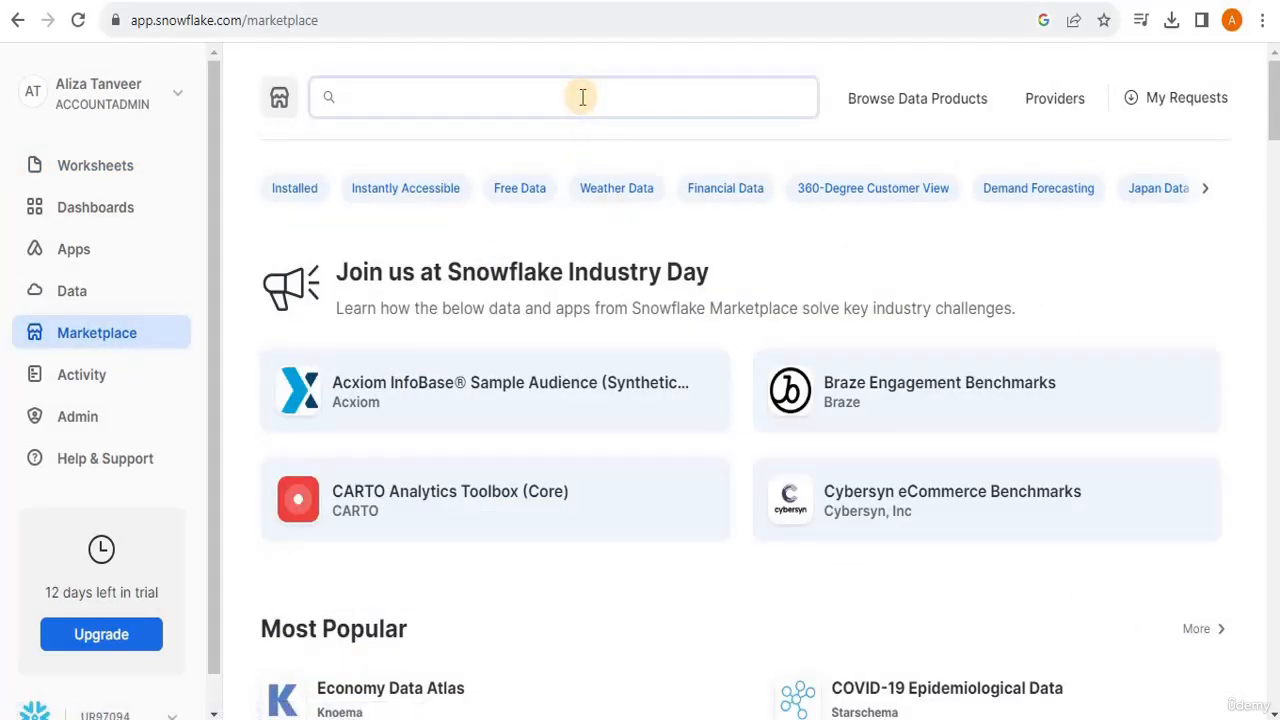
pyautogui.write('covid-')
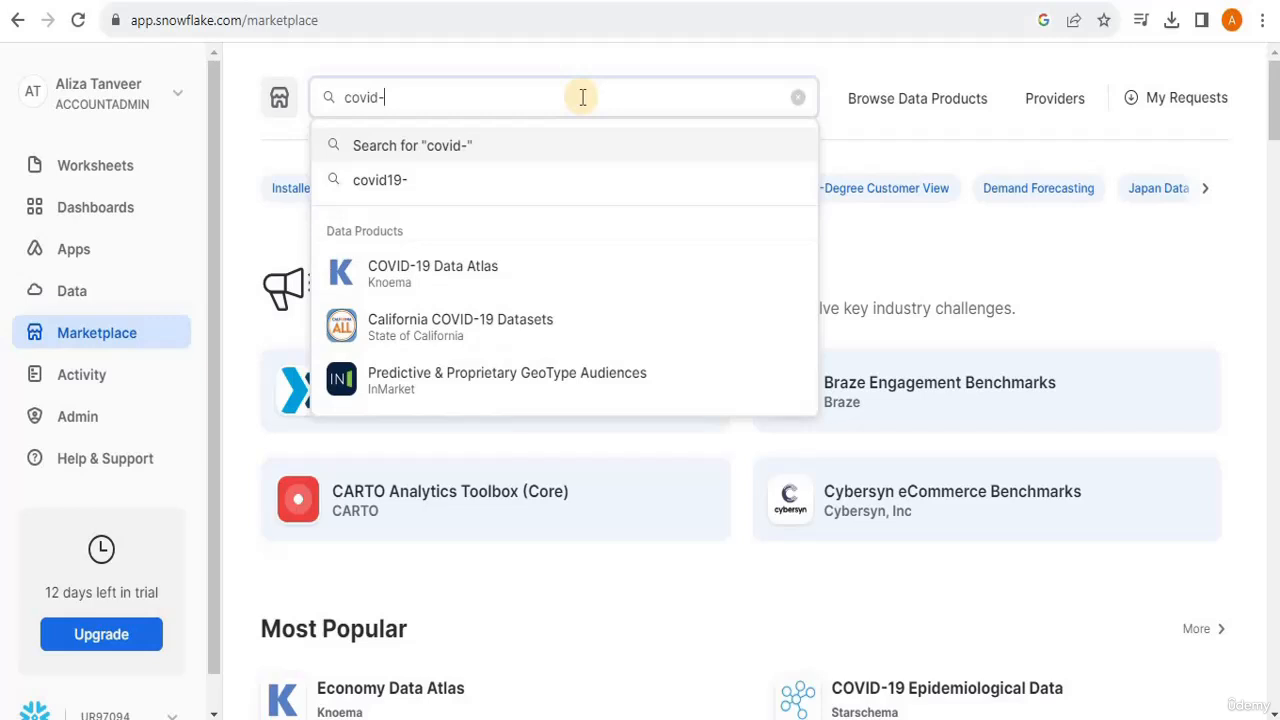
pyautogui.write('19')
pyautogui.press('Return')
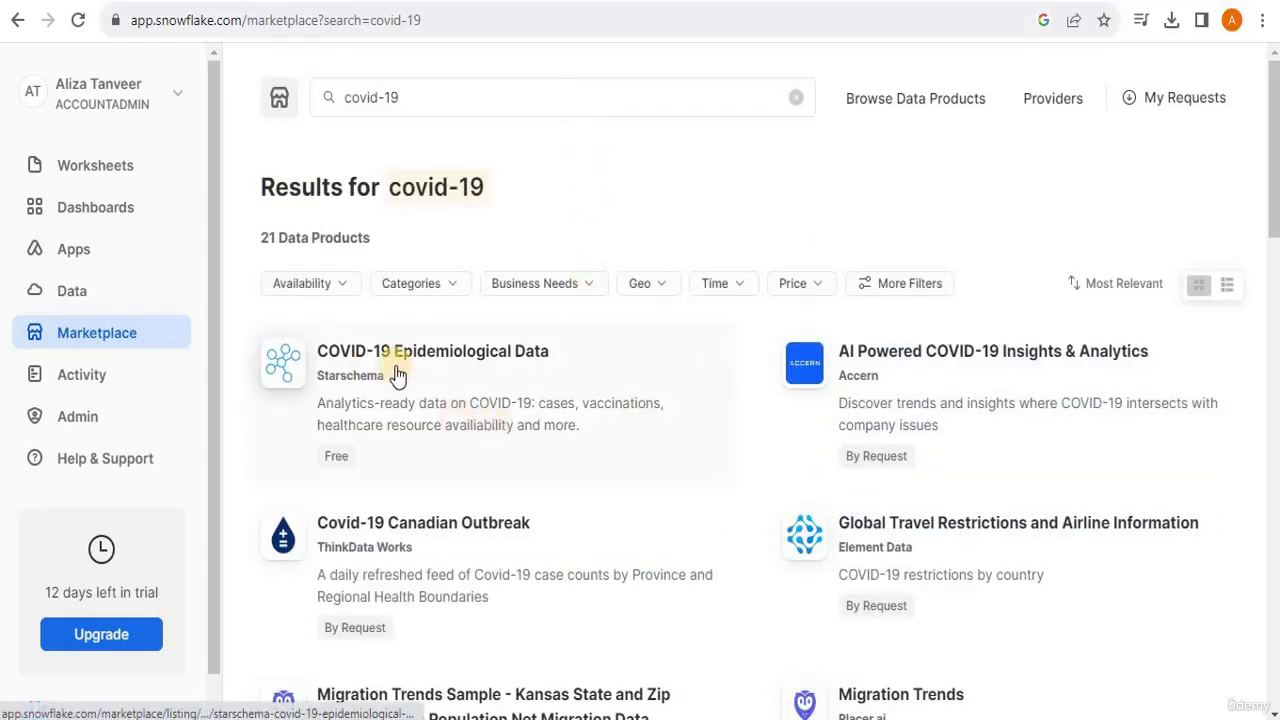
pyautogui.click(432, 356)
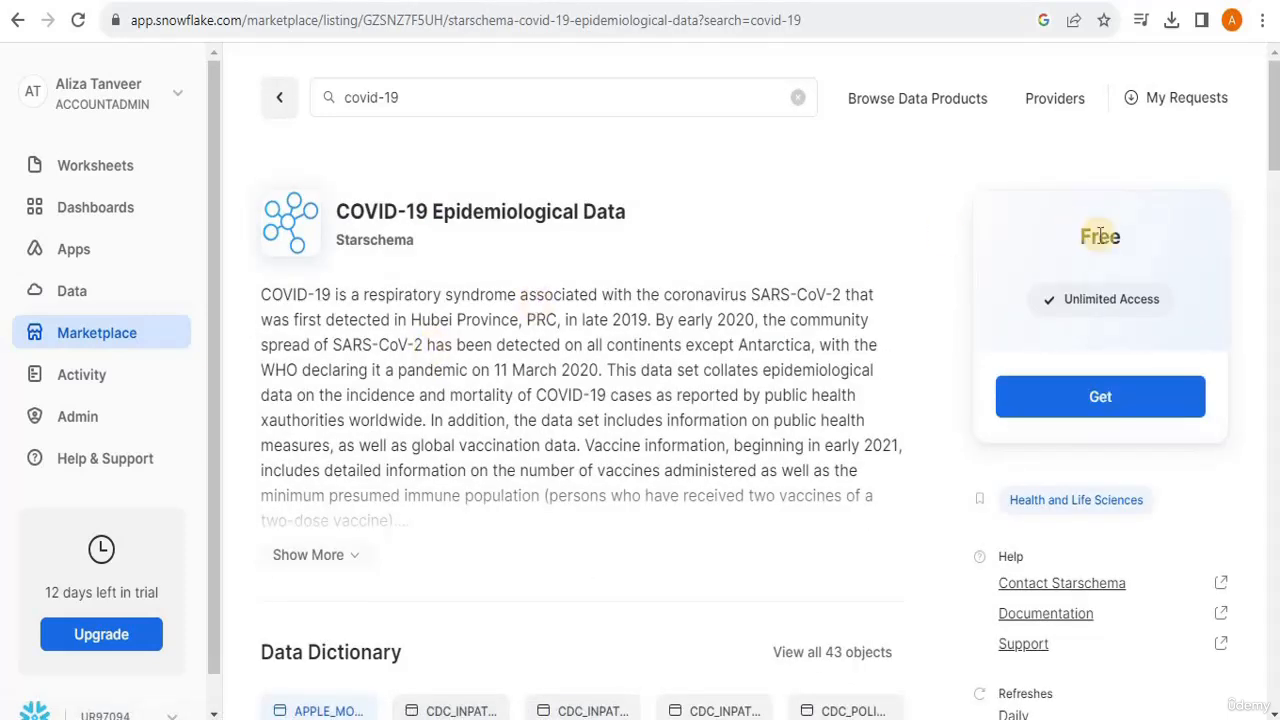
# - Get the free COVID-19 Epidemiological Data product for the account, then view the account's databases
pyautogui.moveTo(1275, 138); pyautogui.dragTo(1276, 140)
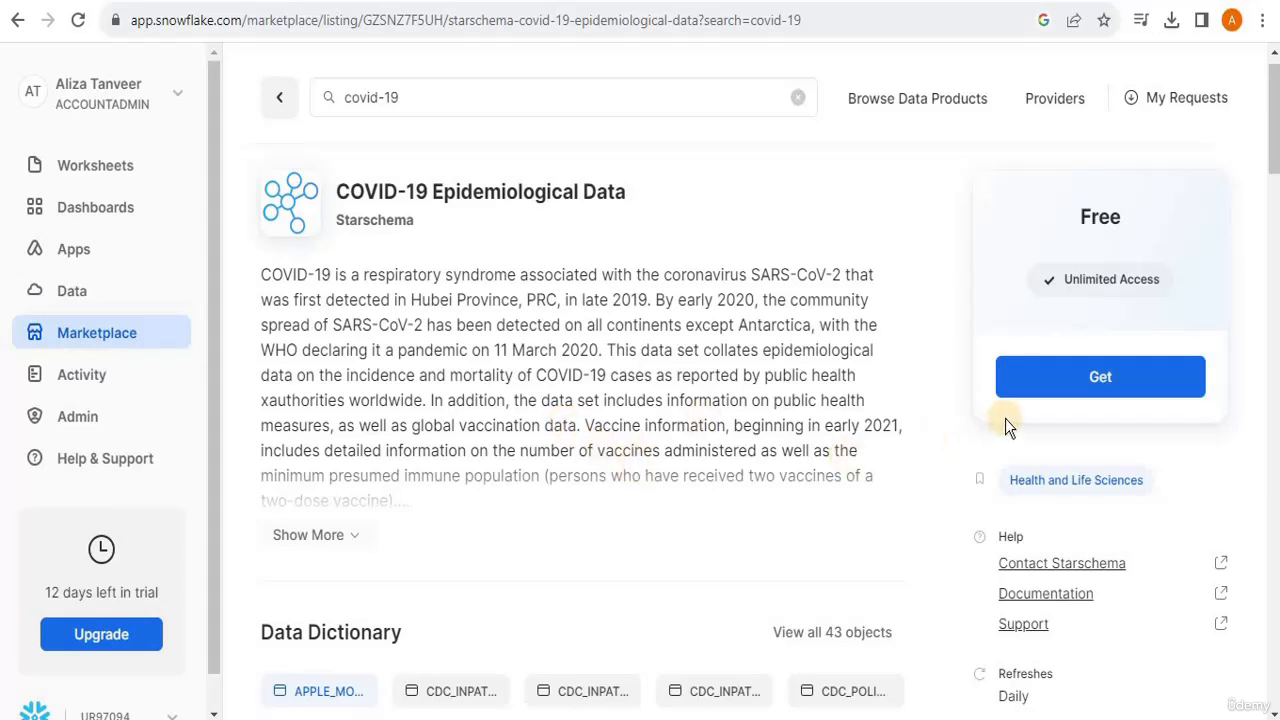
pyautogui.click(1090, 393)
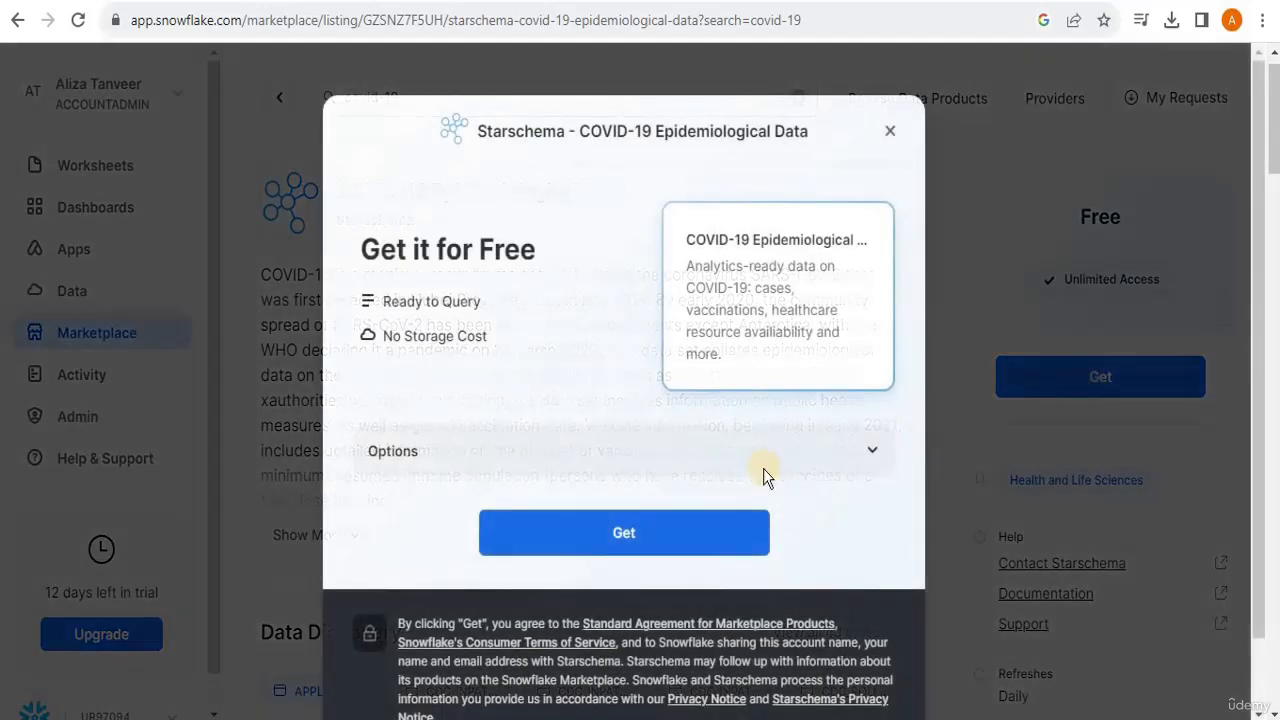
pyautogui.click(671, 543)
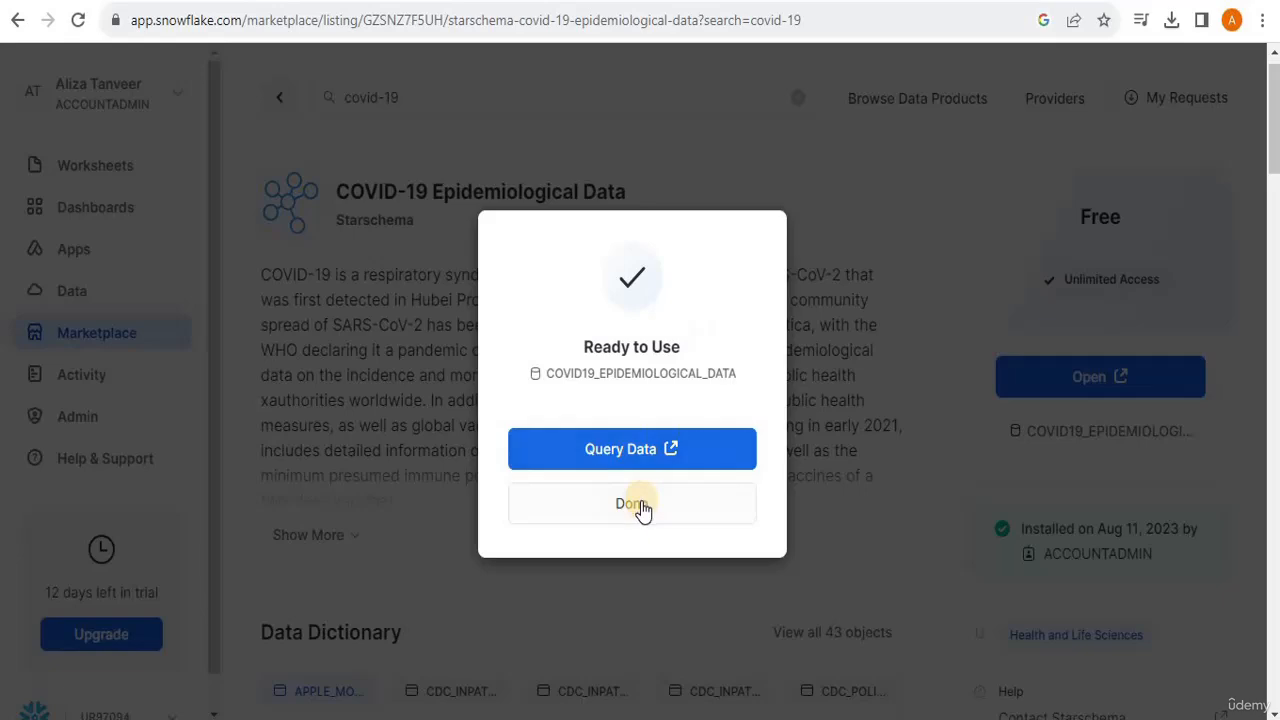
pyautogui.click(640, 505)
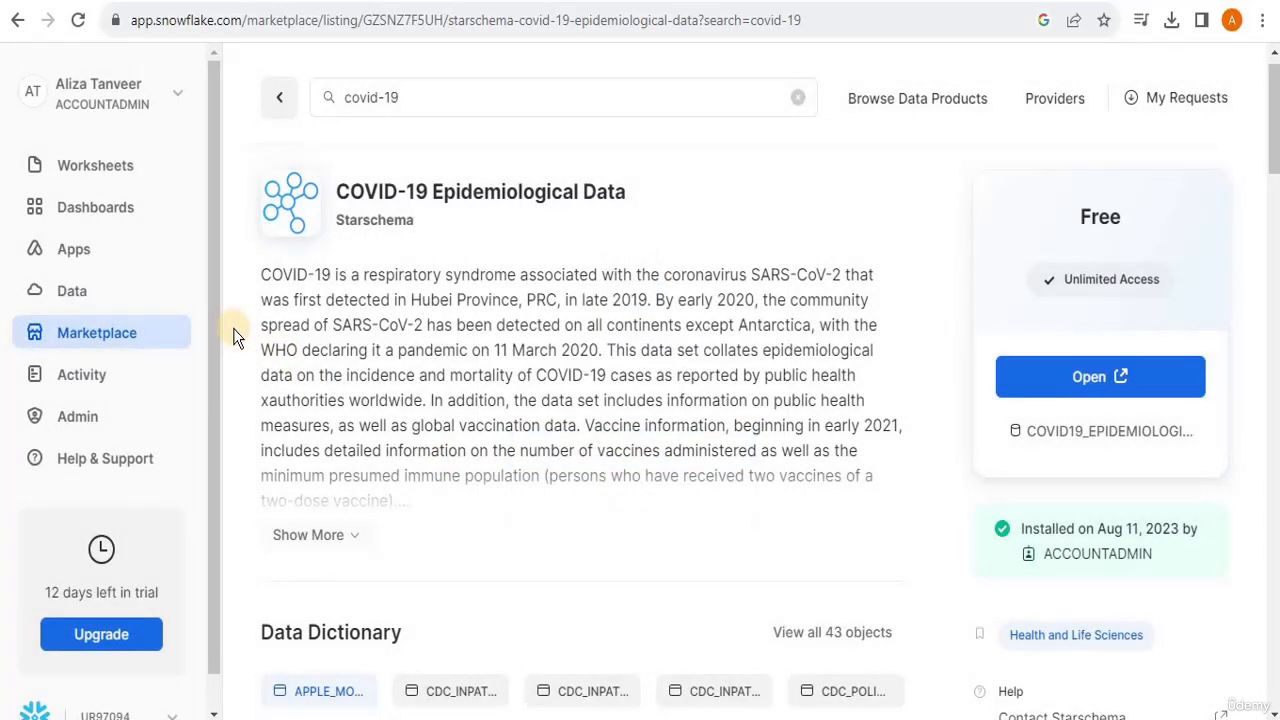
pyautogui.click(71, 299)
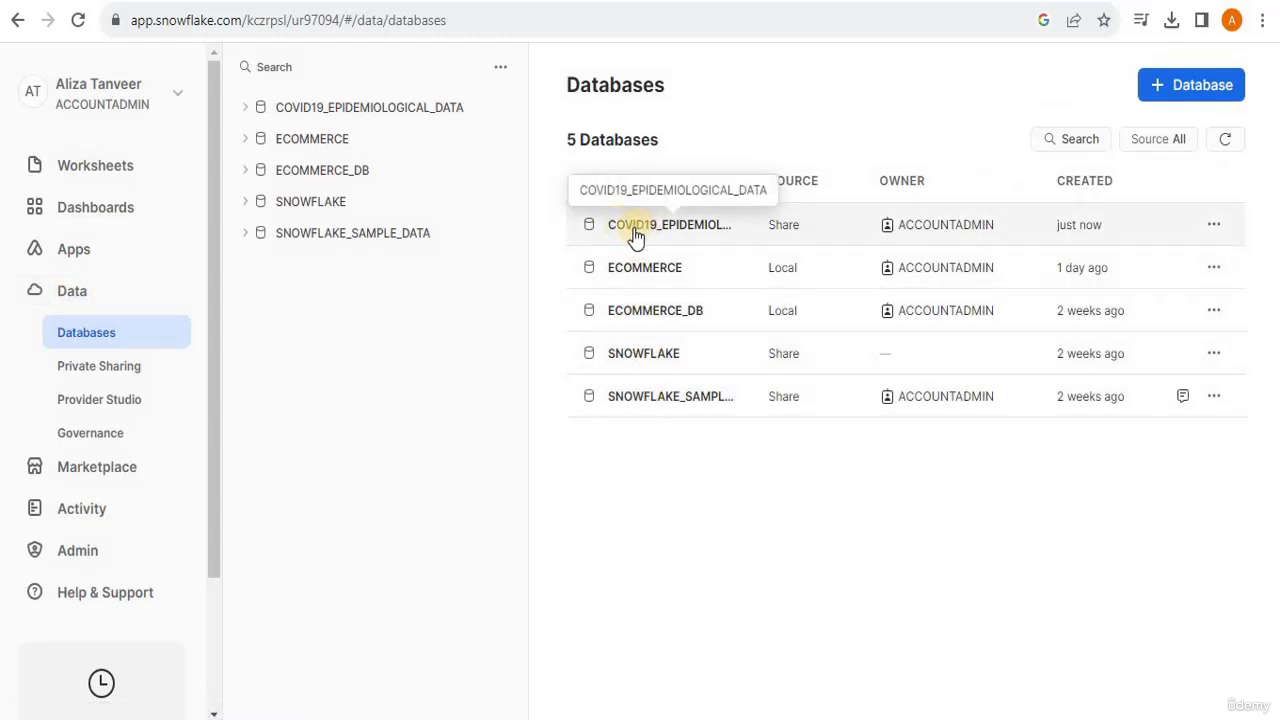
# - Create a new dashboard named Covid-19
pyautogui.click(108, 222)
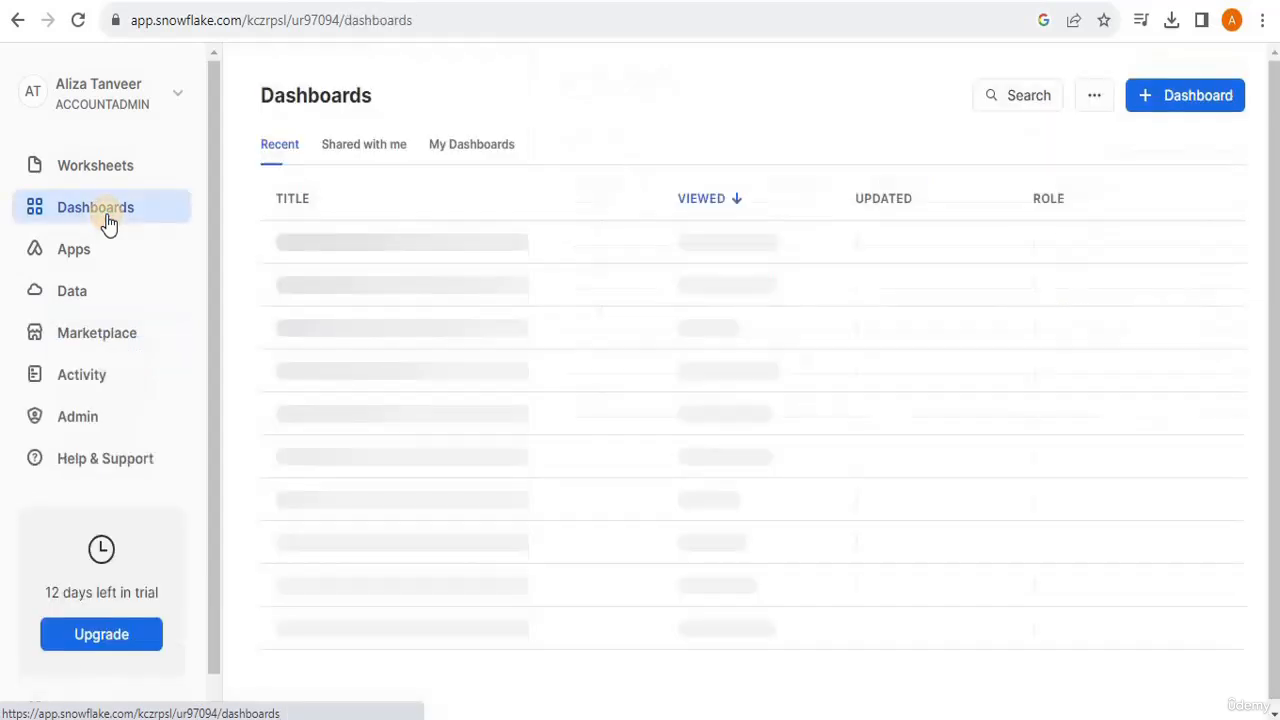
pyautogui.click(1176, 95)
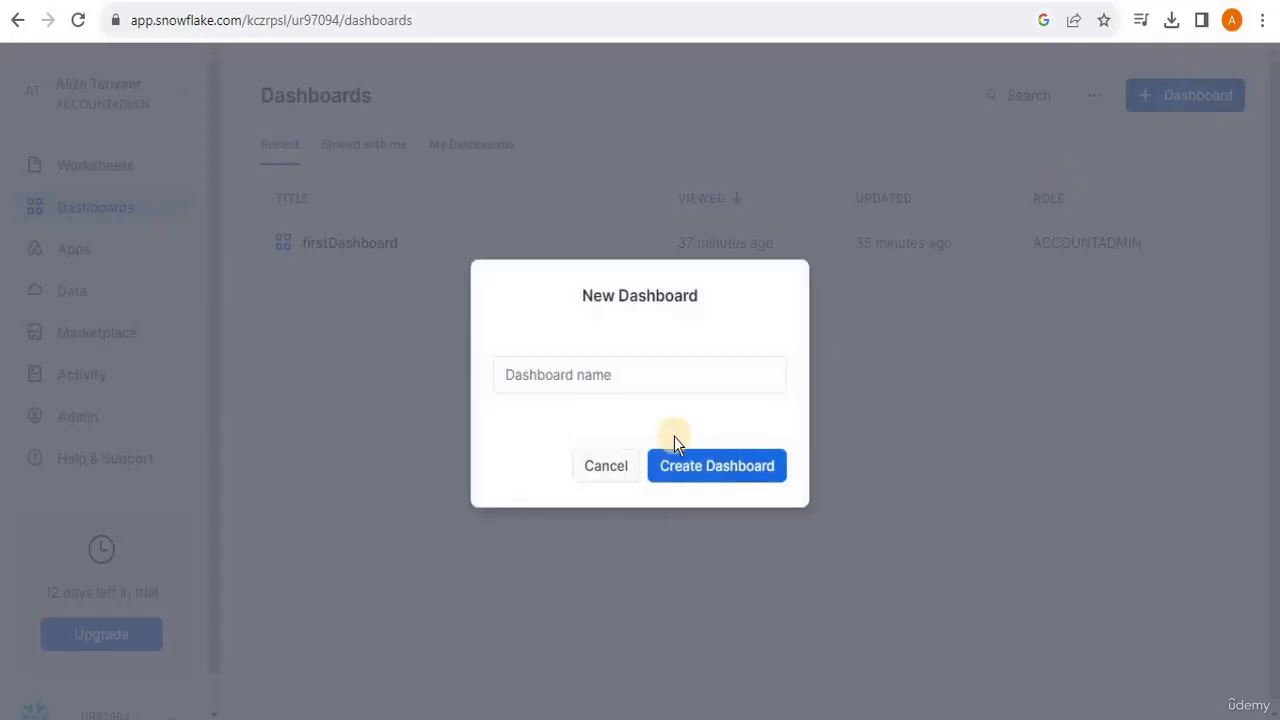
pyautogui.click(643, 376)
pyautogui.write('Covid-19')
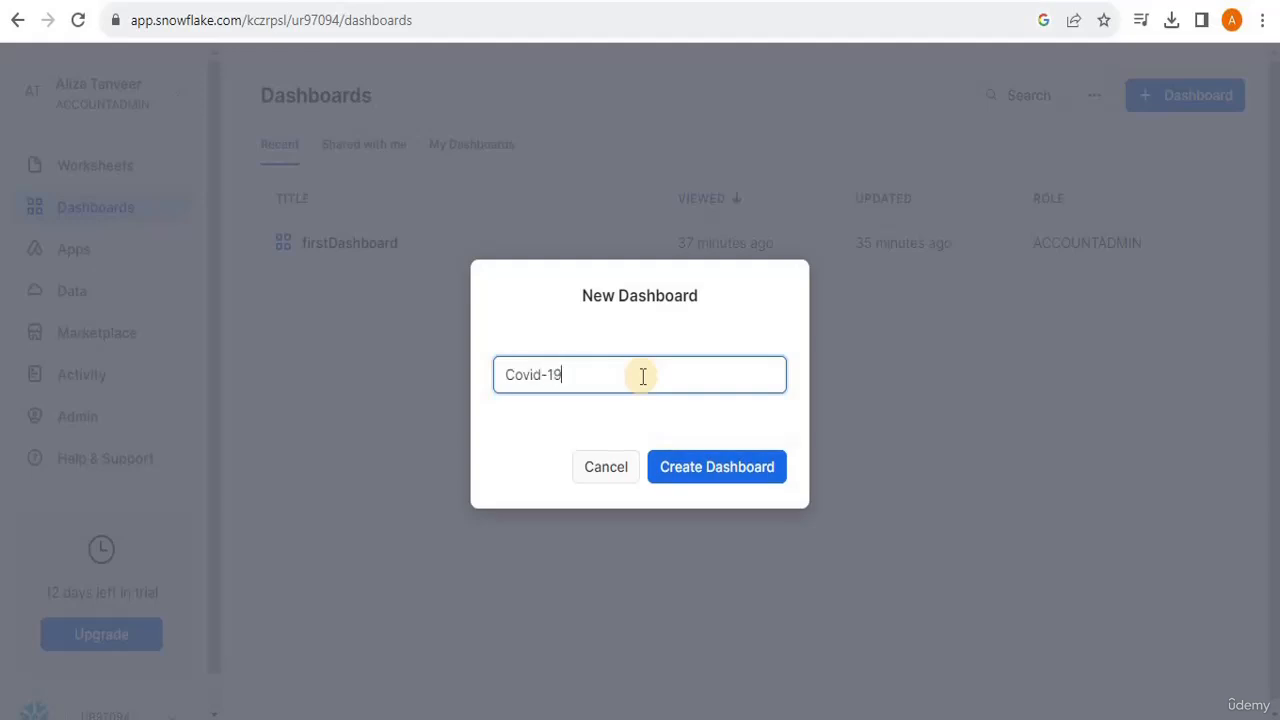
pyautogui.click(754, 474)
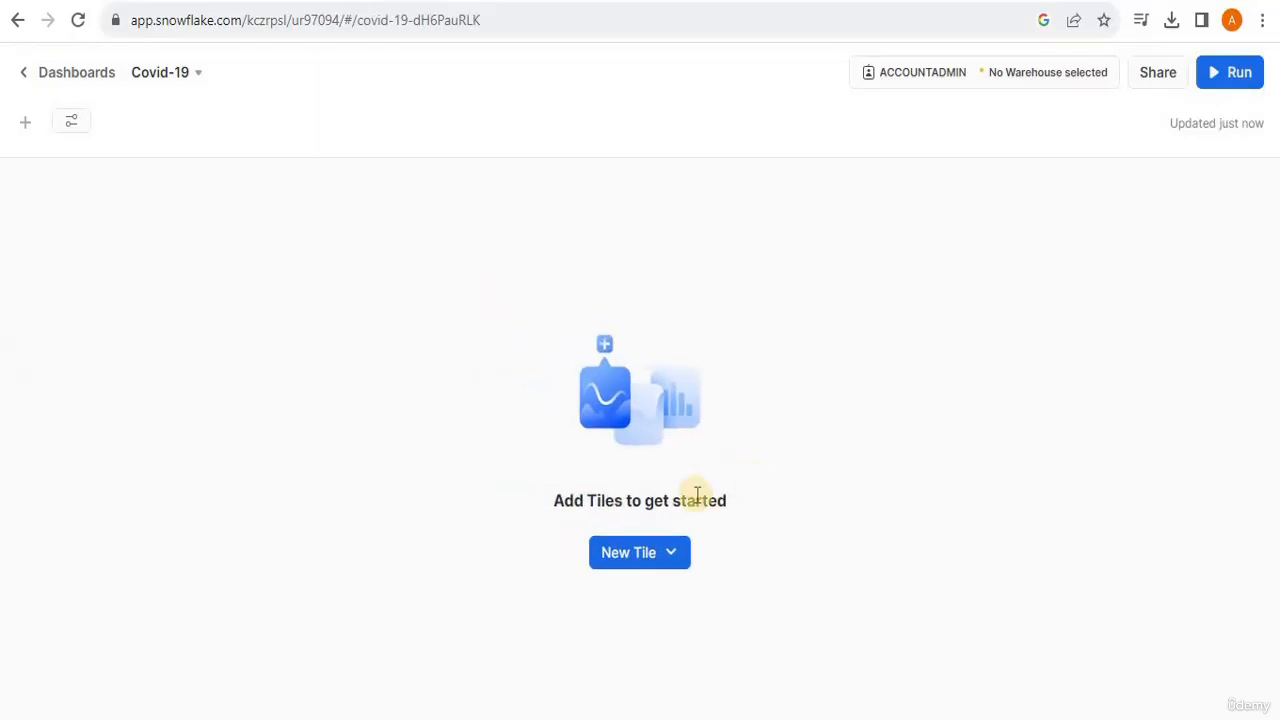
# - Add a new tile to the dashboard and set its query context to the COVID19_EPIDEMIOLOGICAL_DATA database, PUBLIC schema
pyautogui.click(651, 578)
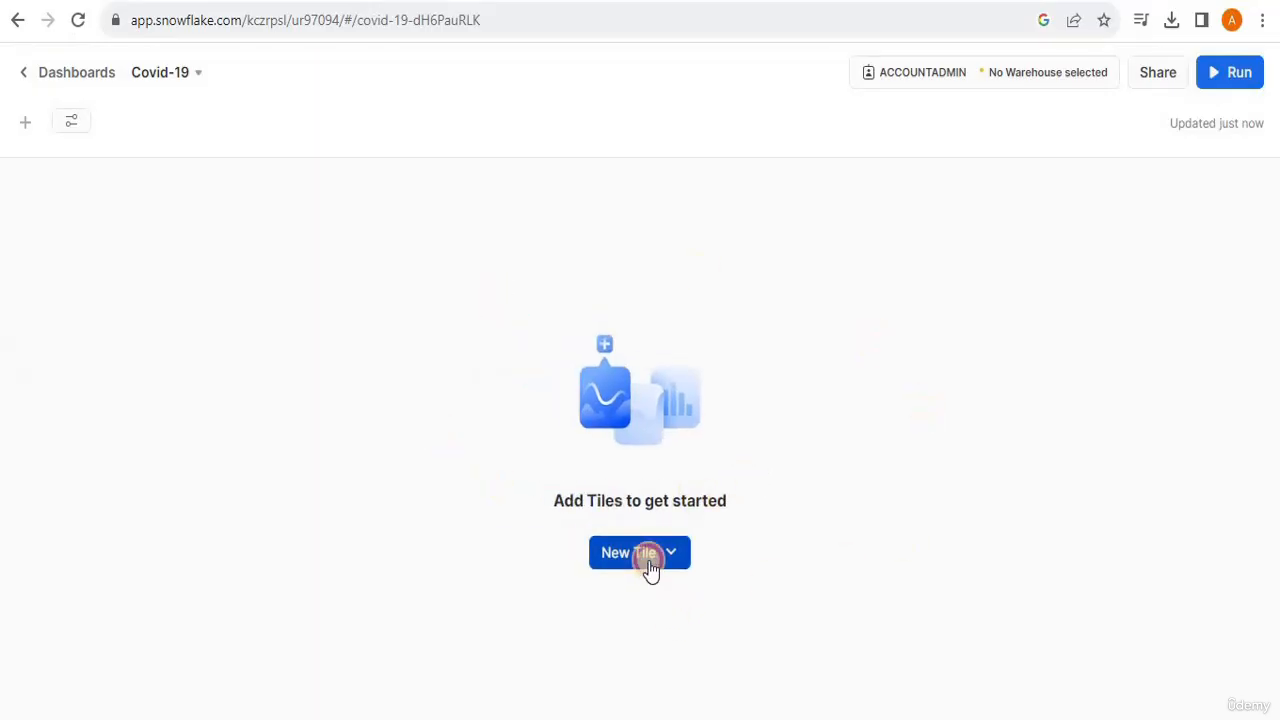
pyautogui.click(664, 601)
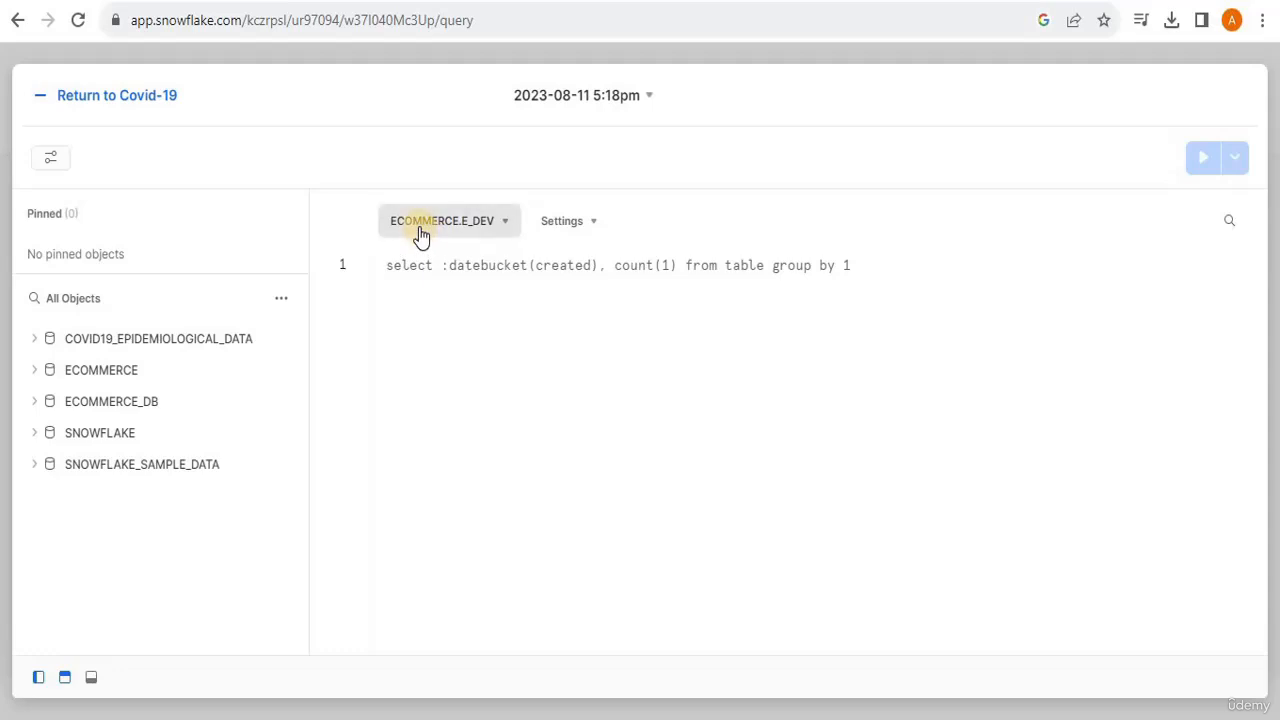
pyautogui.click(492, 228)
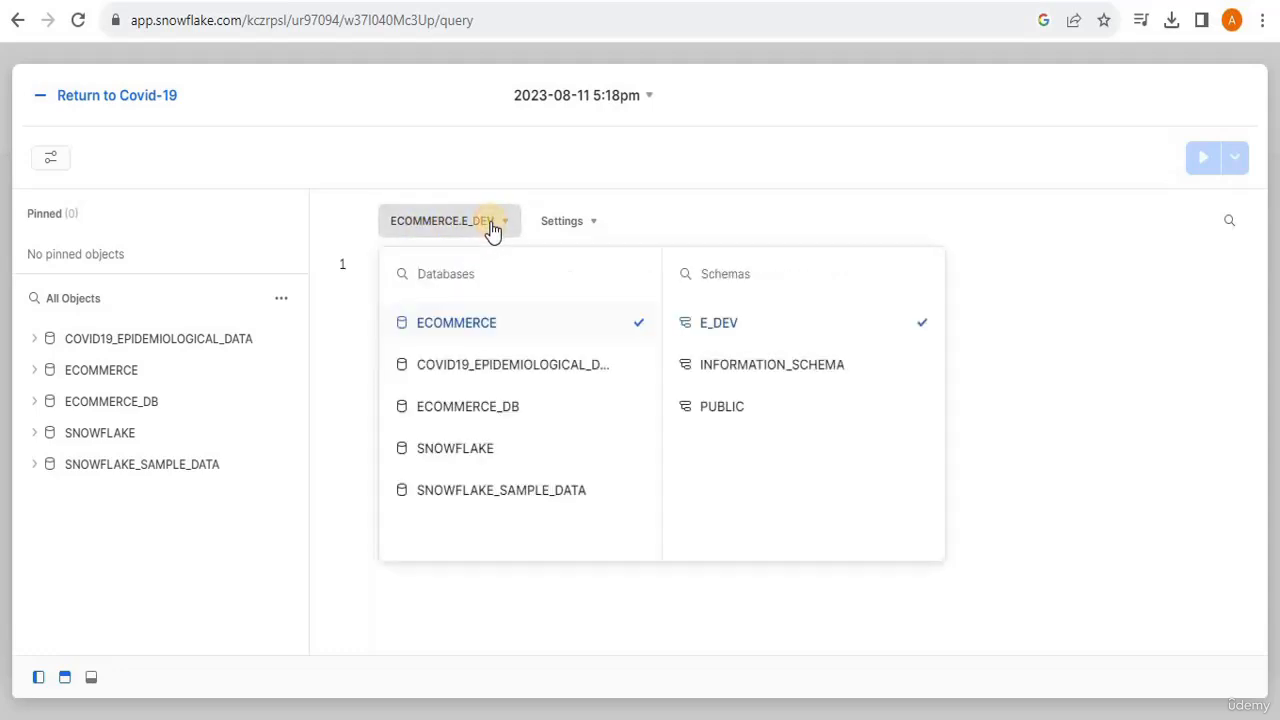
pyautogui.click(518, 368)
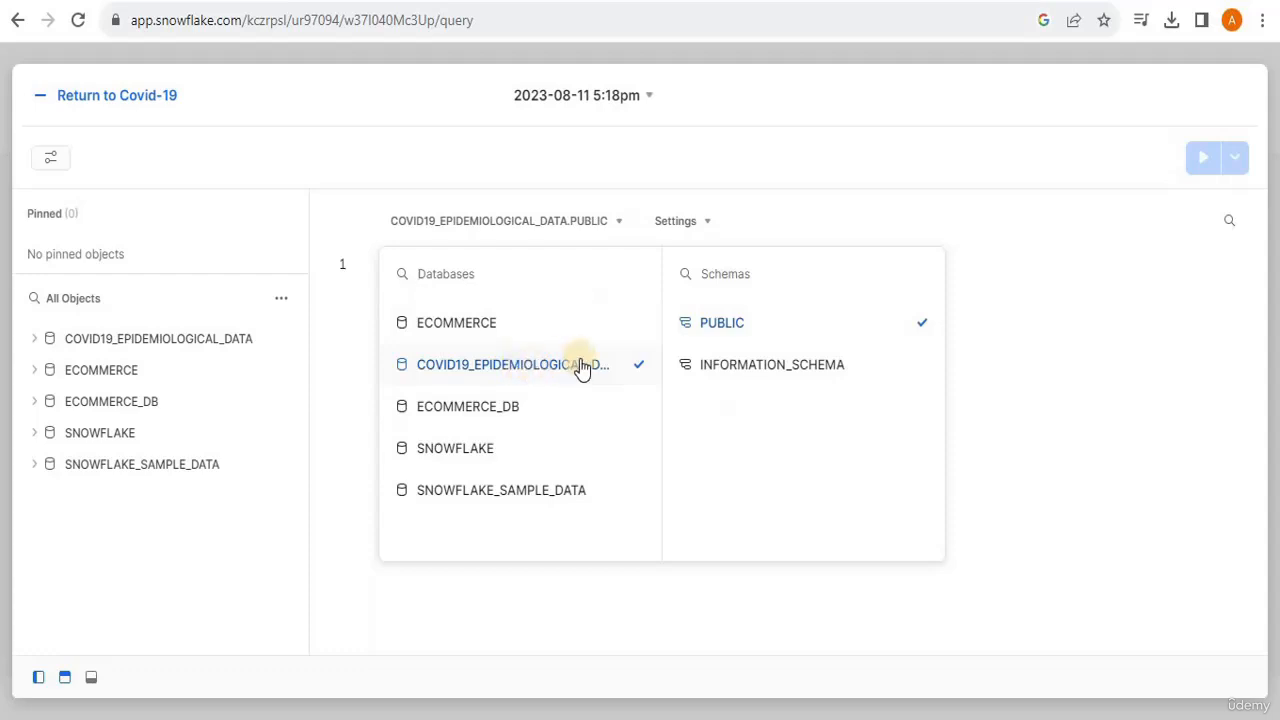
pyautogui.click(1075, 473)
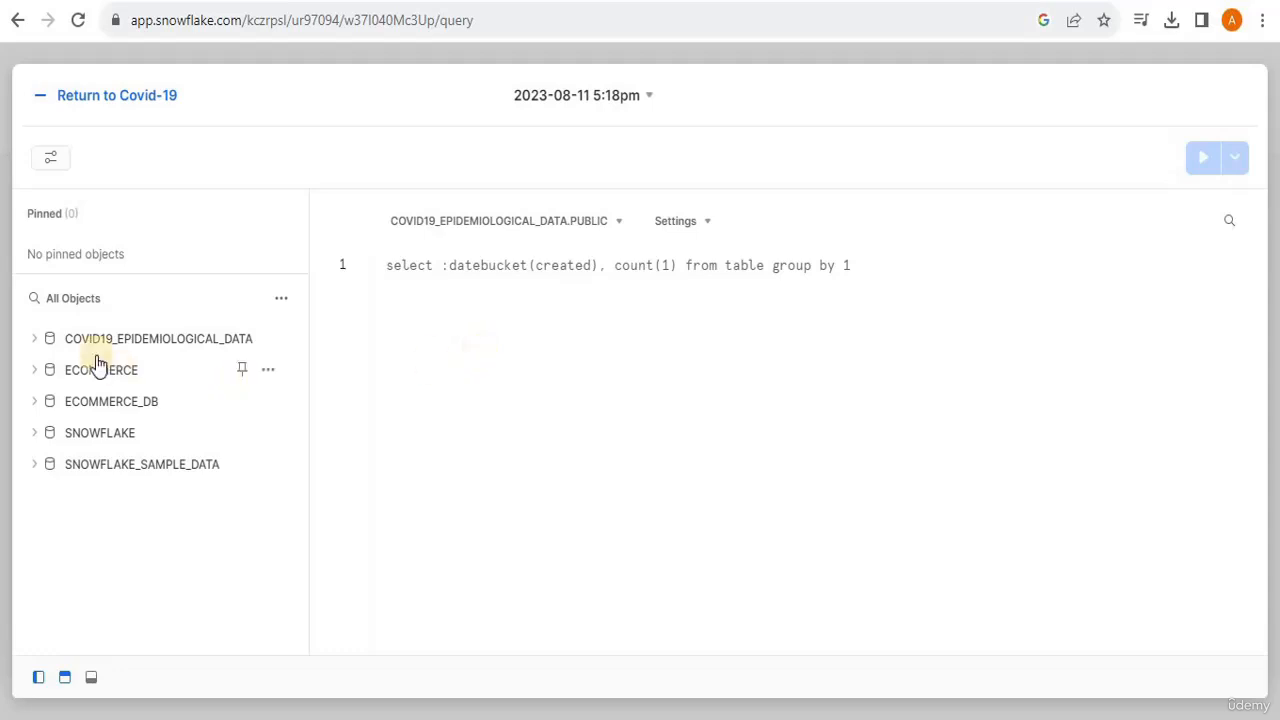
# - Examine the tables in the PUBLIC schema of COVID19_EPIDEMIOLOGICAL_DATA, then collapse the database tree
pyautogui.click(35, 340)
pyautogui.click(52, 401)
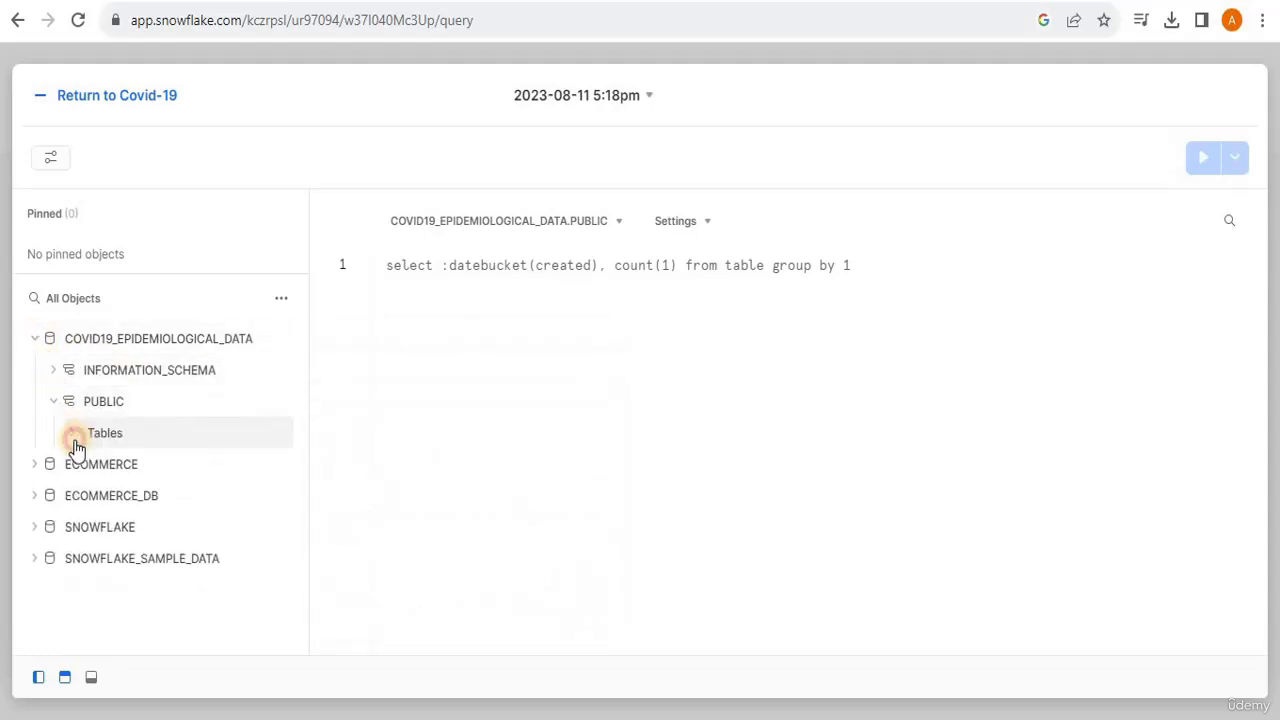
pyautogui.click(77, 434)
pyautogui.moveTo(300, 366); pyautogui.dragTo(307, 313)
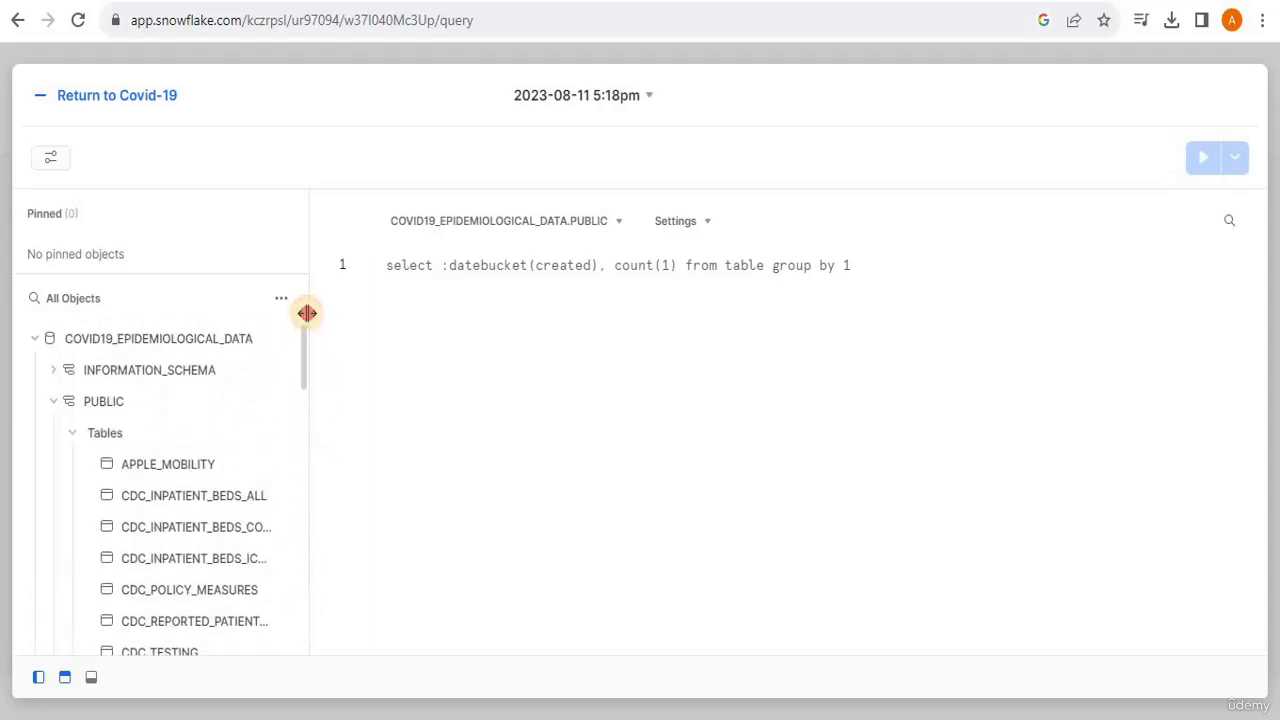
pyautogui.click(36, 340)
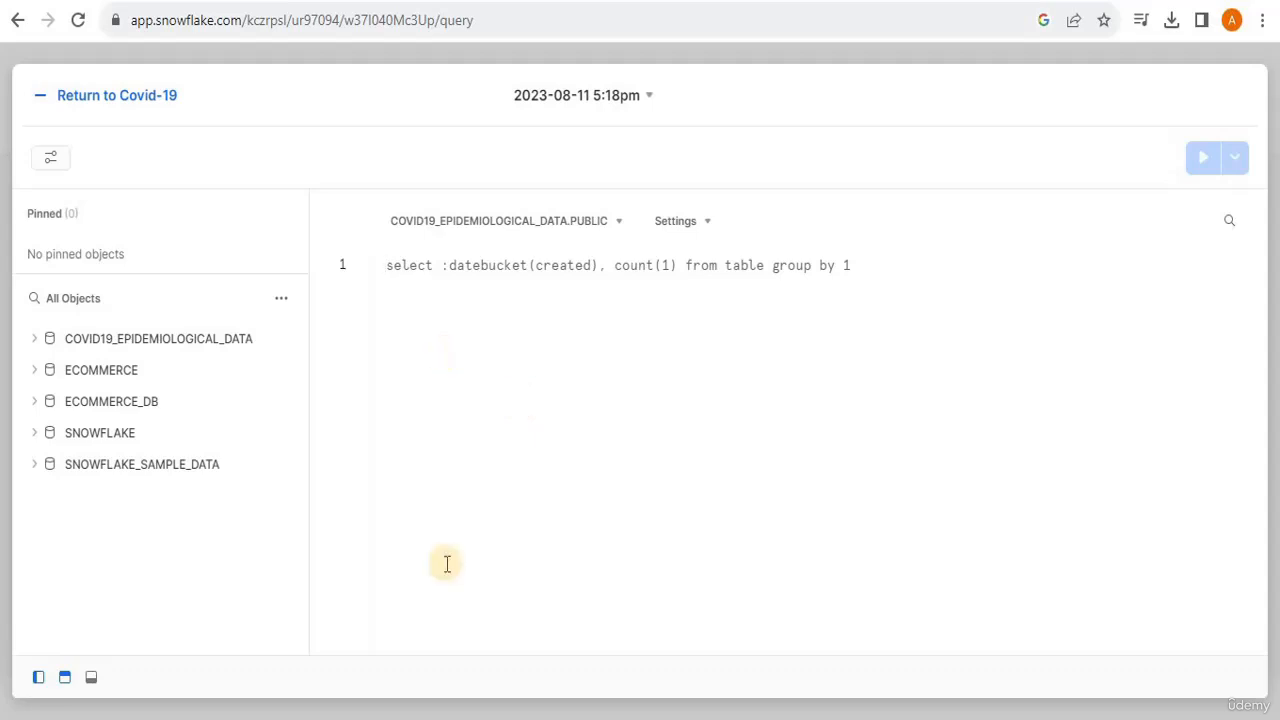
# - Write the query "select * from public.who_daily_report;" and run it
pyautogui.write('select * from public')
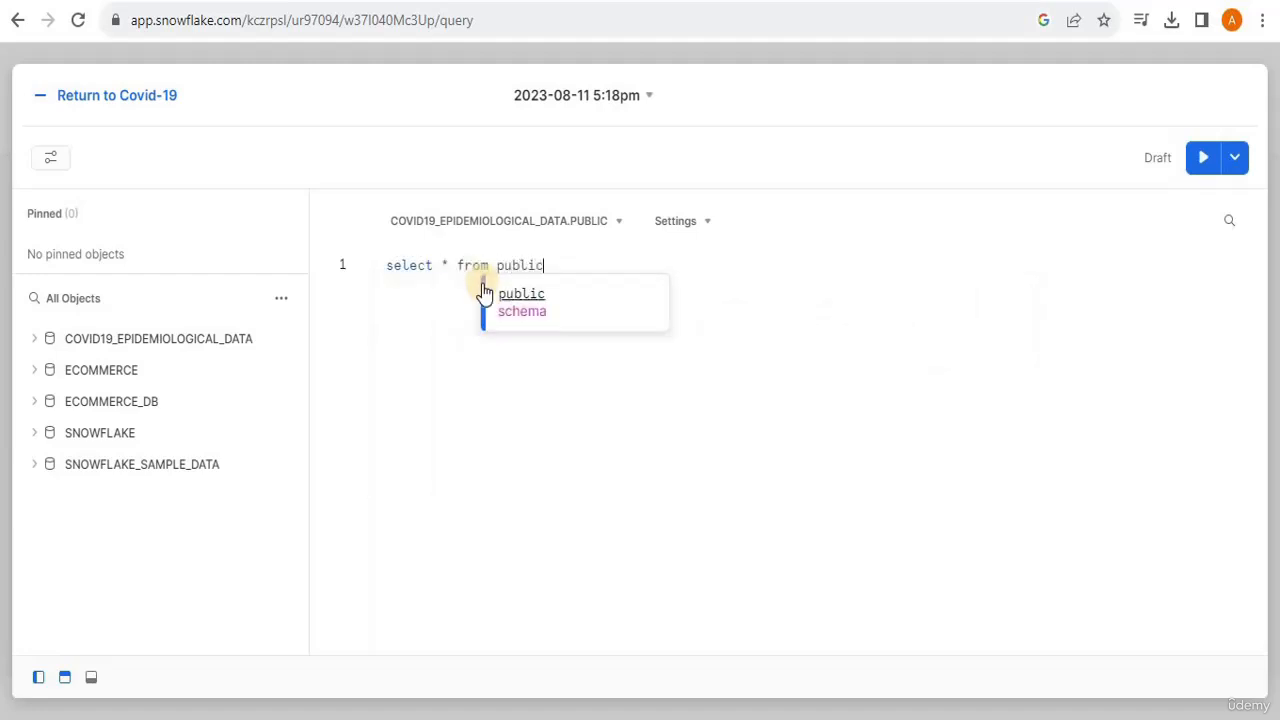
pyautogui.click(580, 275)
pyautogui.write('c.')
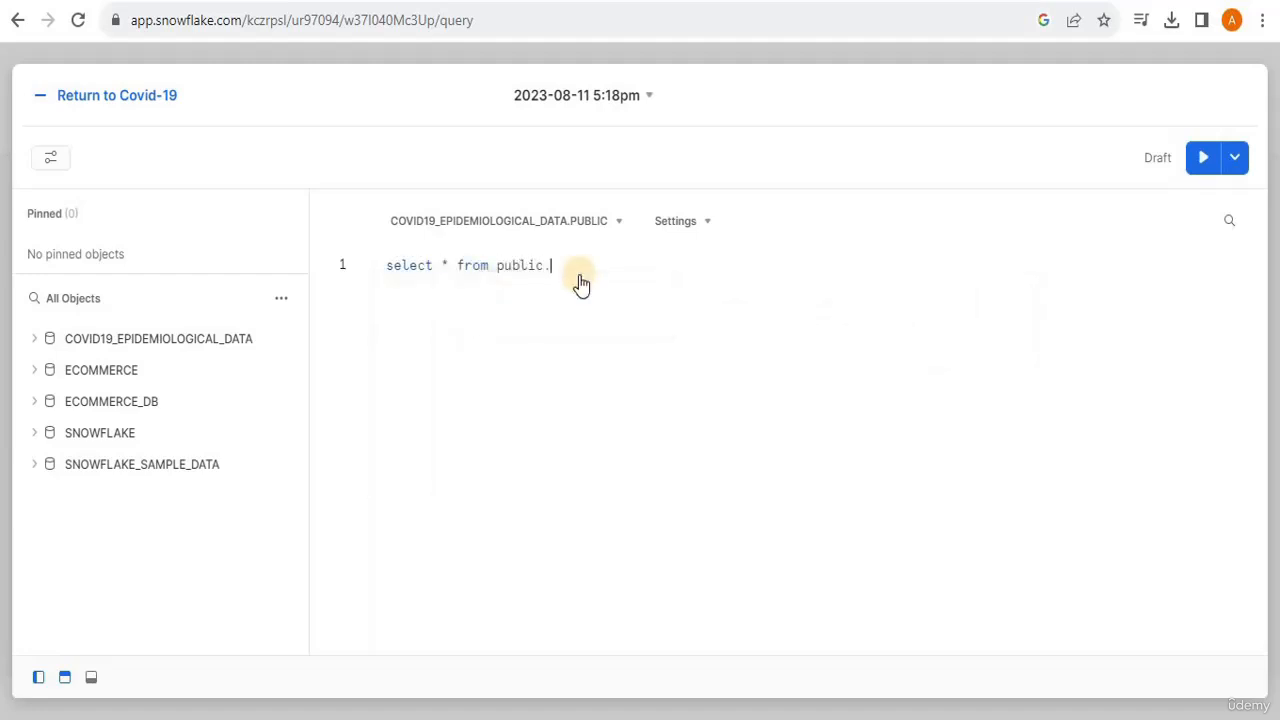
pyautogui.write('who')
pyautogui.press('Down')
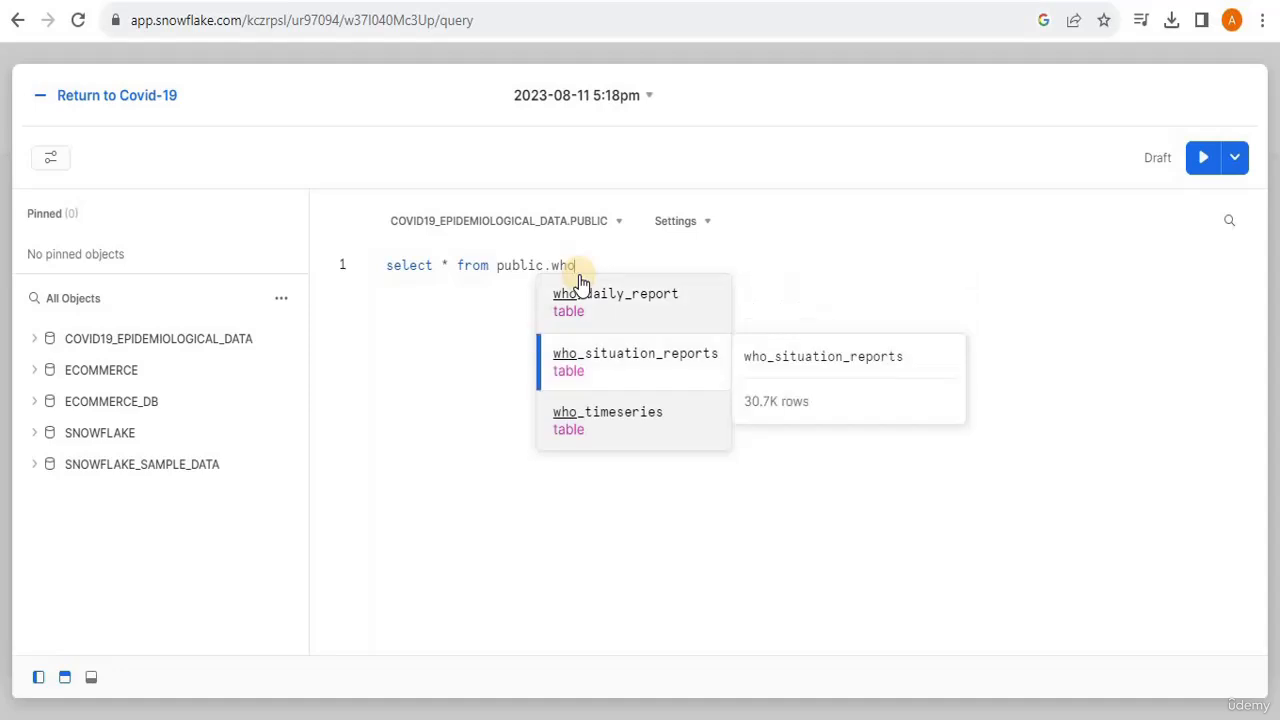
pyautogui.press('Up')
pyautogui.press('Return')
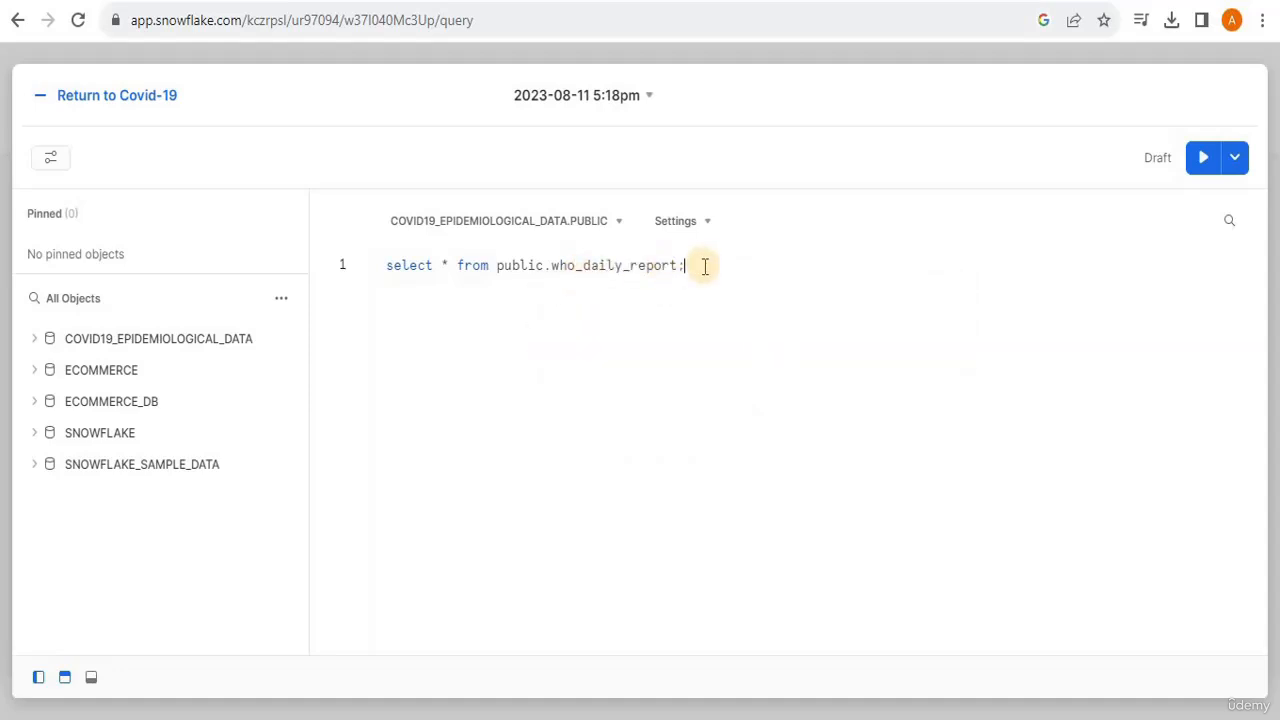
pyautogui.click(1204, 162)
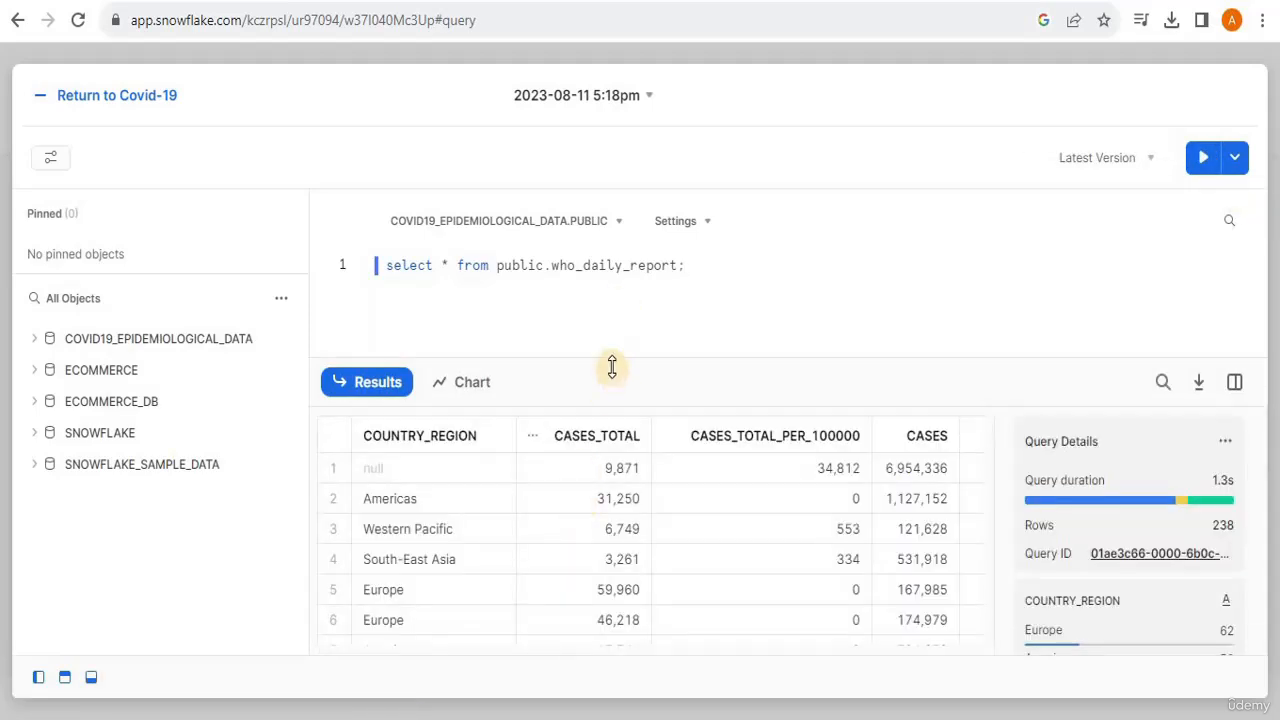
# - Look through the rows of the query results, including the null COUNTRY_REGION value in the first row
pyautogui.moveTo(990, 425); pyautogui.dragTo(988, 419)
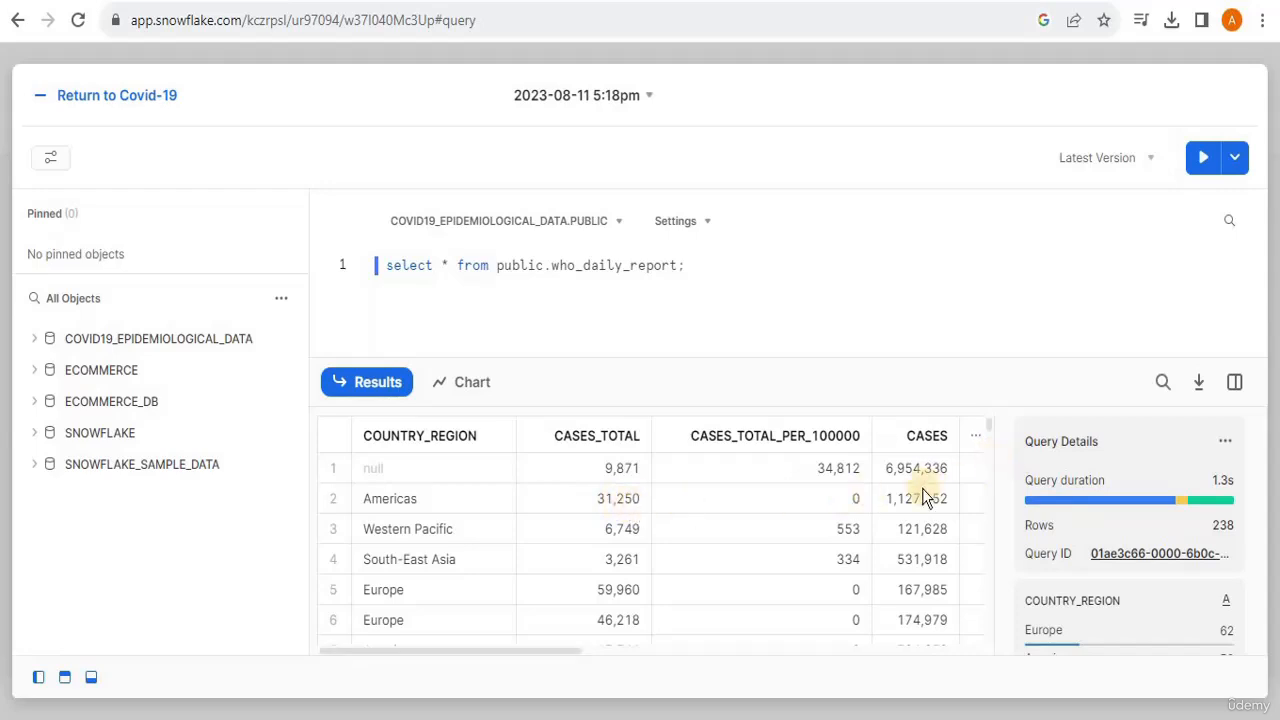
pyautogui.scroll(-5, 987, 426)
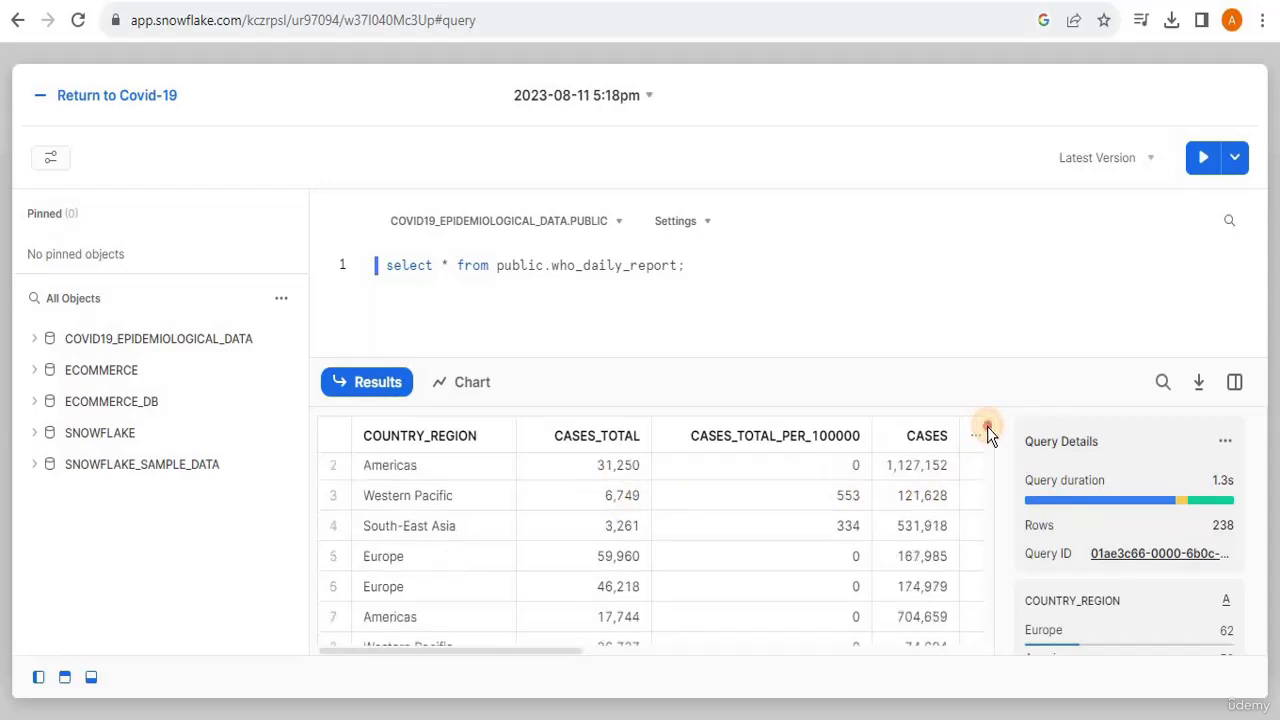
pyautogui.scroll(-20, 988, 460)
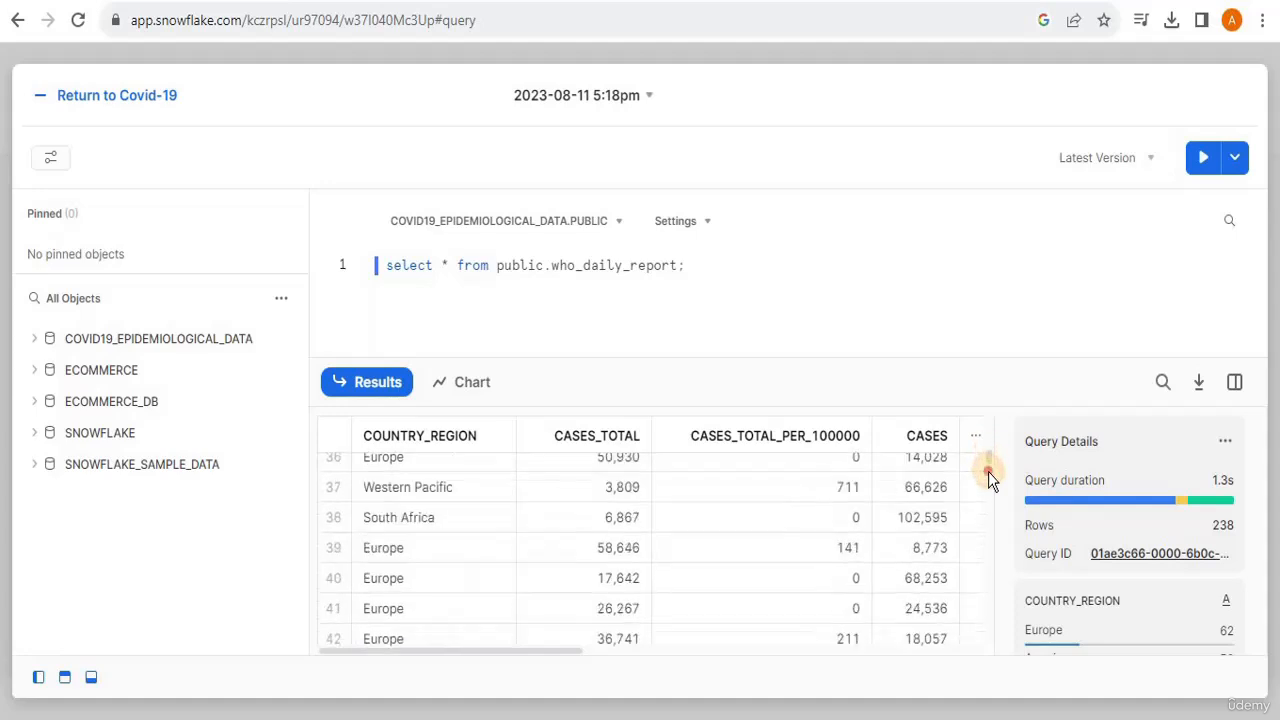
pyautogui.moveTo(985, 528); pyautogui.dragTo(983, 397)
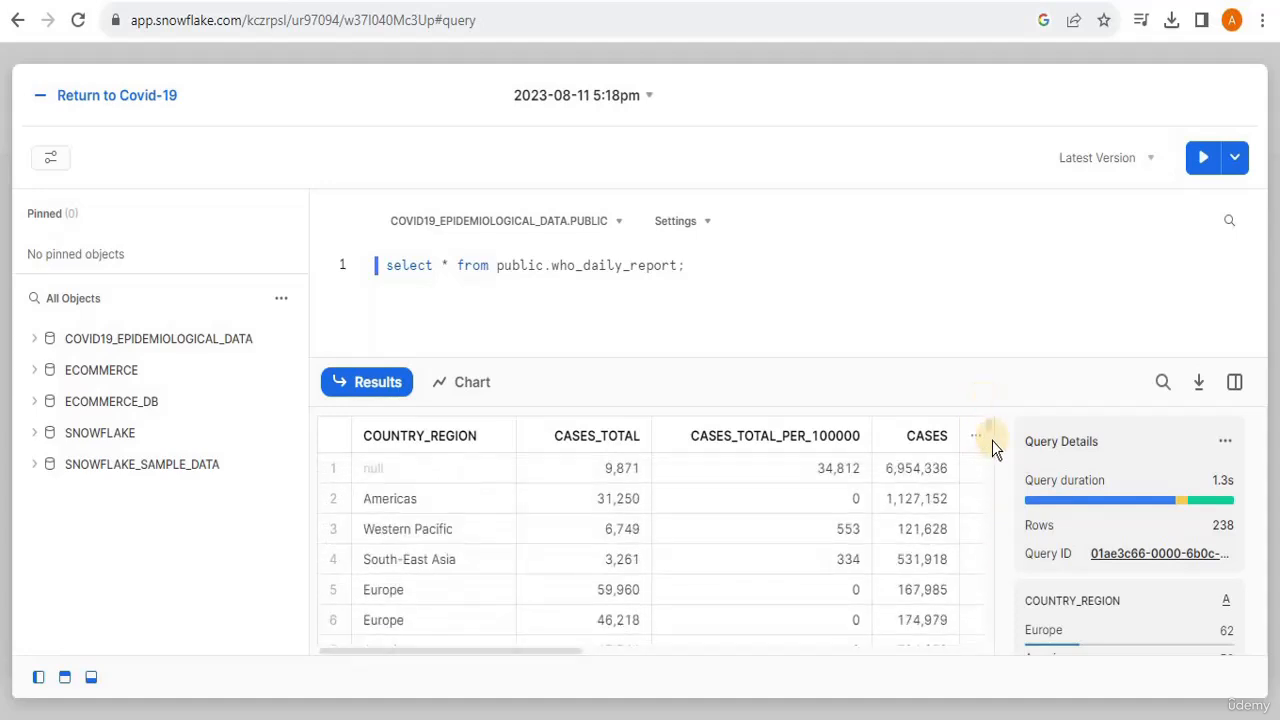
pyautogui.moveTo(898, 372); pyautogui.dragTo(607, 282)
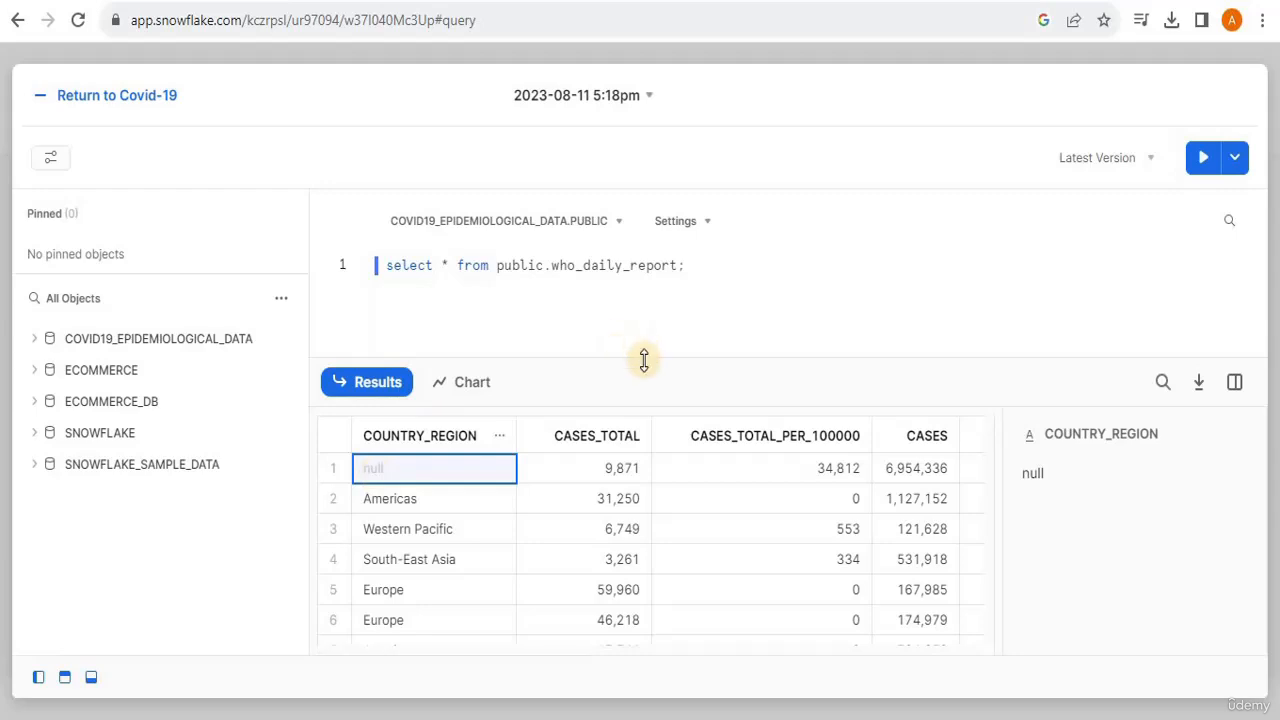
# - Extend the who_daily_report query with the condition "where country_region=null;" on a second line
pyautogui.moveTo(640, 370); pyautogui.dragTo(636, 645)
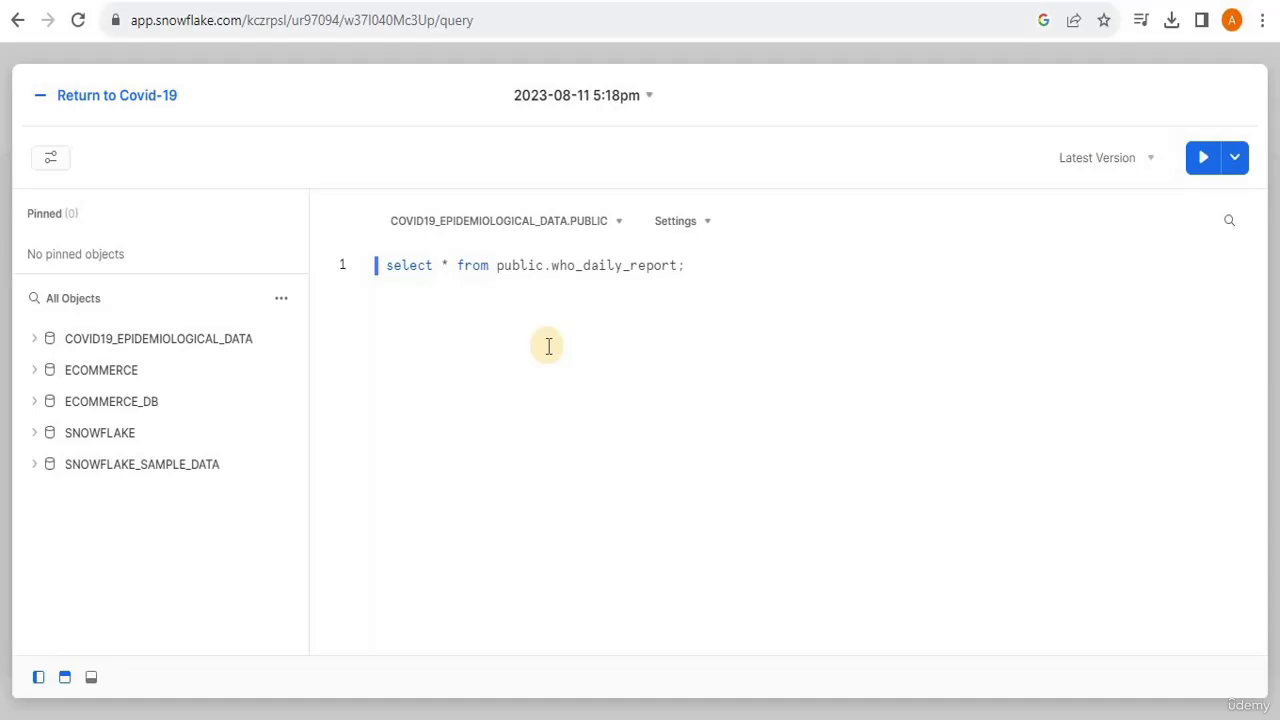
pyautogui.click(699, 262)
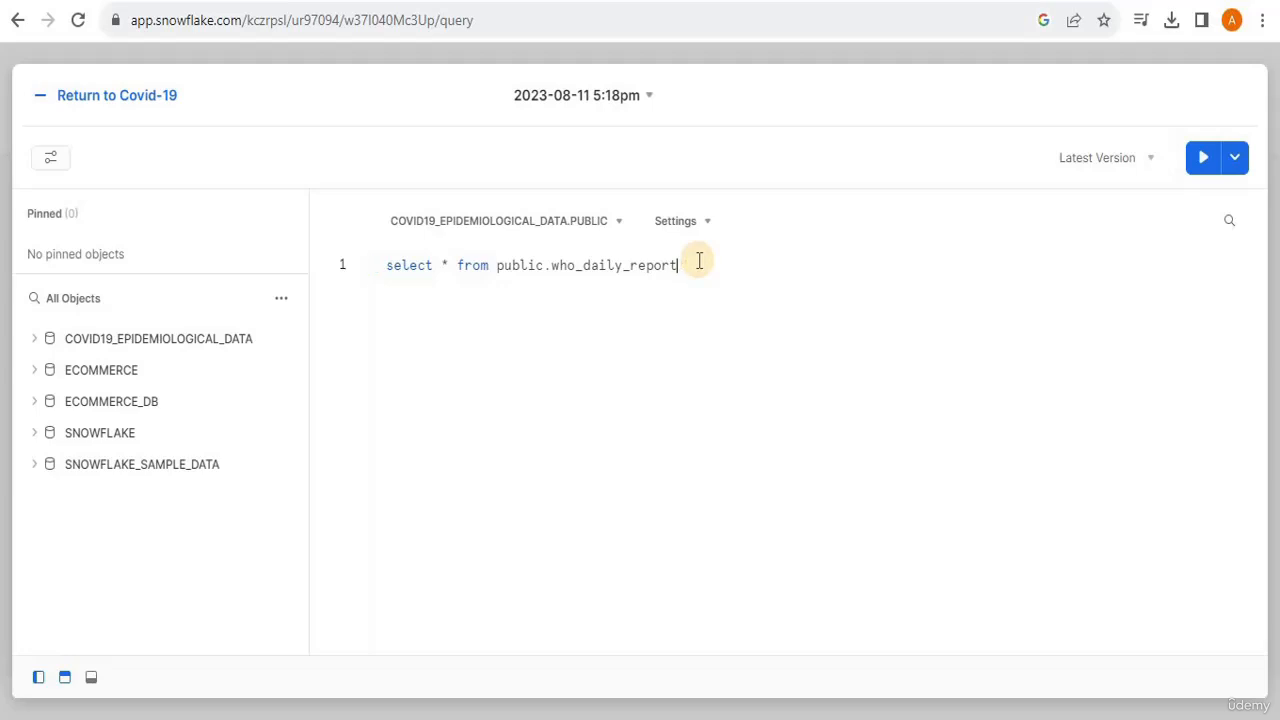
pyautogui.write('where ')
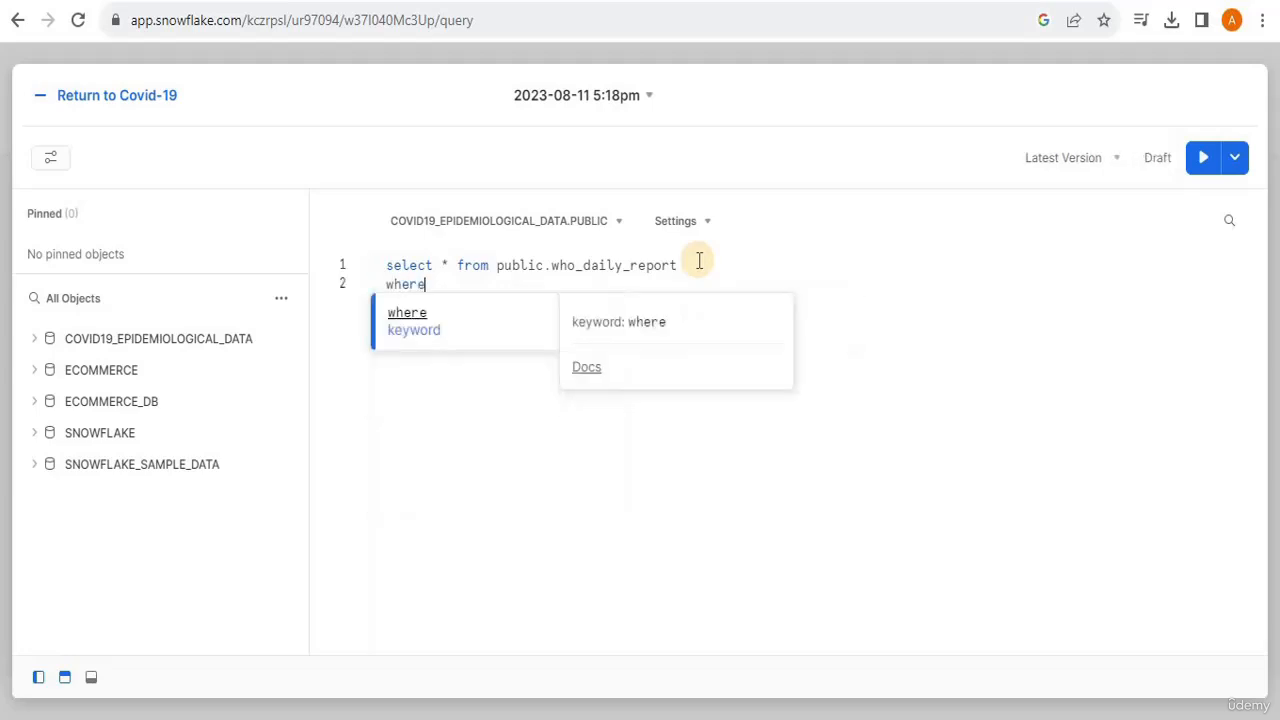
pyautogui.write('coun')
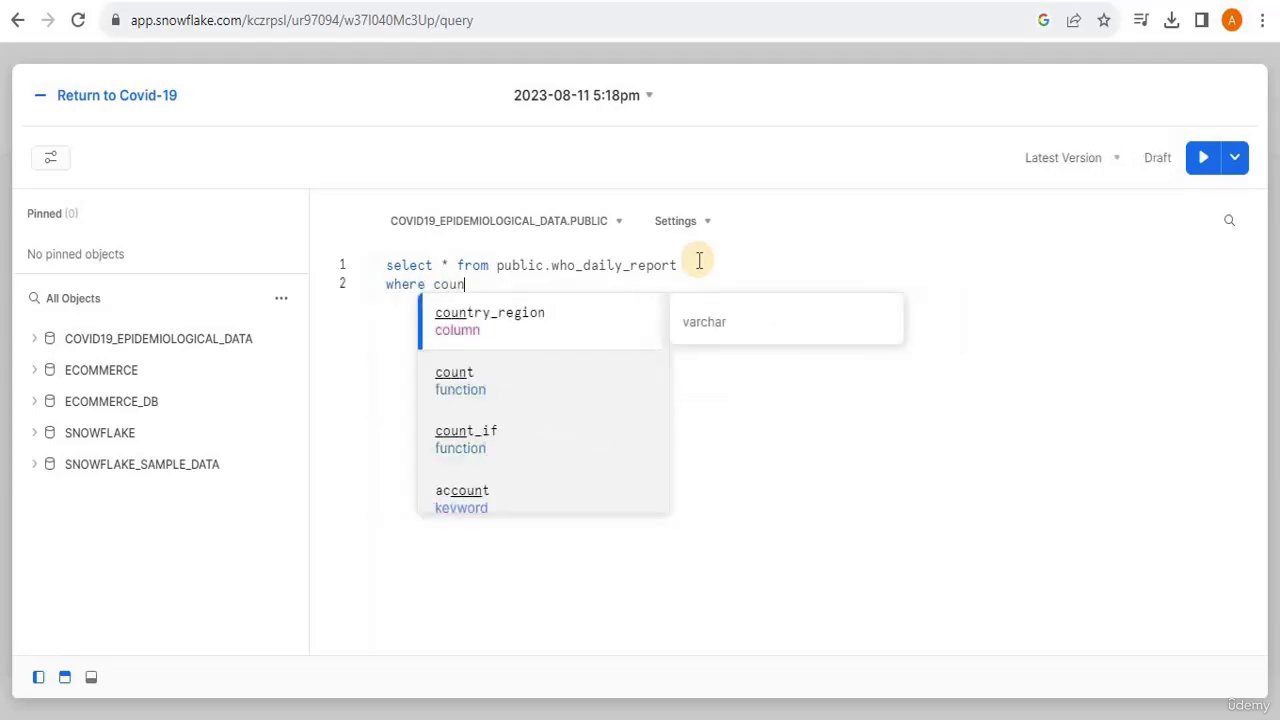
pyautogui.press('Tab')
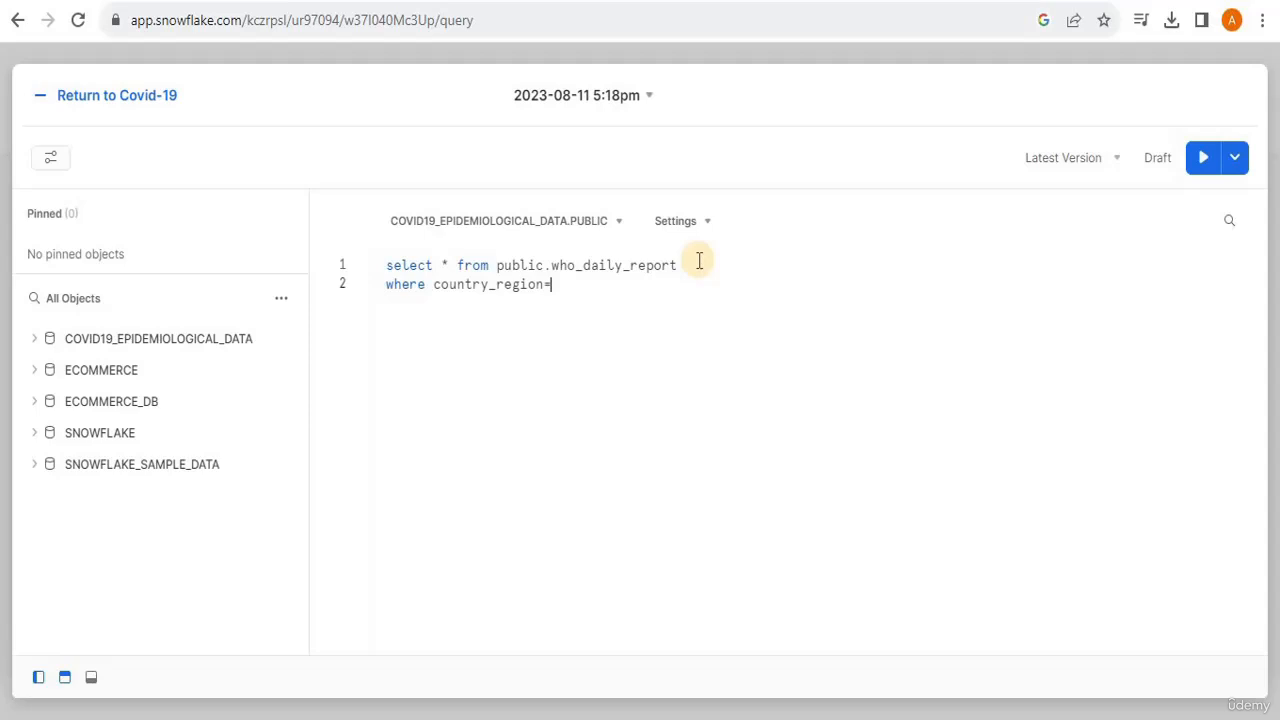
pyautogui.click(64, 679)
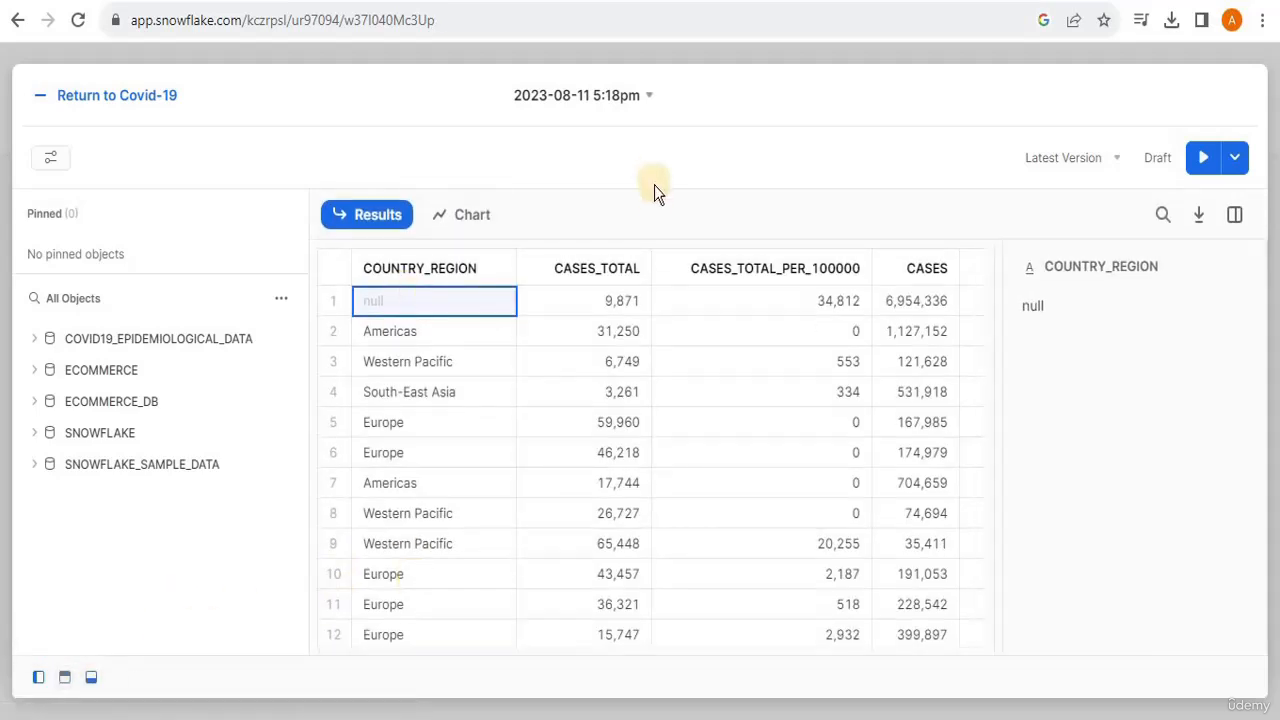
pyautogui.moveTo(654, 188); pyautogui.dragTo(617, 640)
pyautogui.click(560, 286)
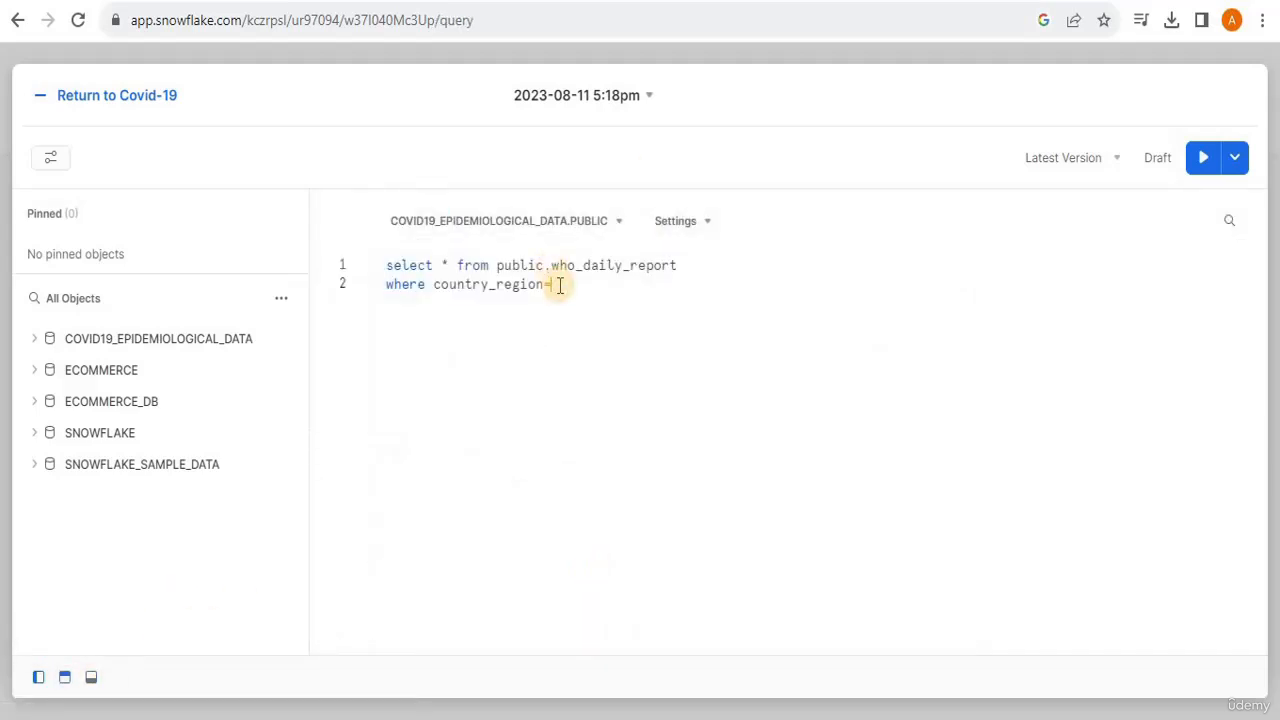
pyautogui.write('=null;')
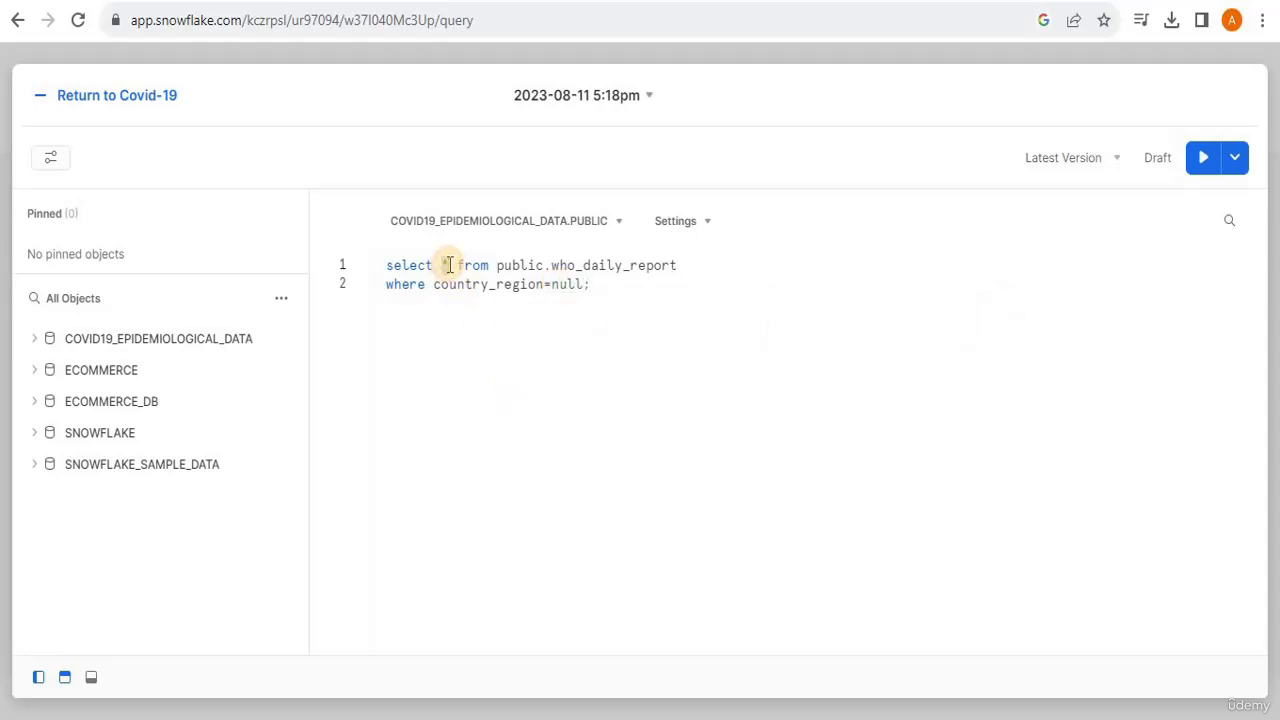
pyautogui.write('count')
# - Replace the asterisk in the select clause with the columns country_region,cases_total and run the whole query
pyautogui.press('BackSpace')
pyautogui.press('BackSpace')
pyautogui.press('BackSpace')
pyautogui.press('BackSpace')
pyautogui.press('BackSpace')
pyautogui.press('BackSpace')
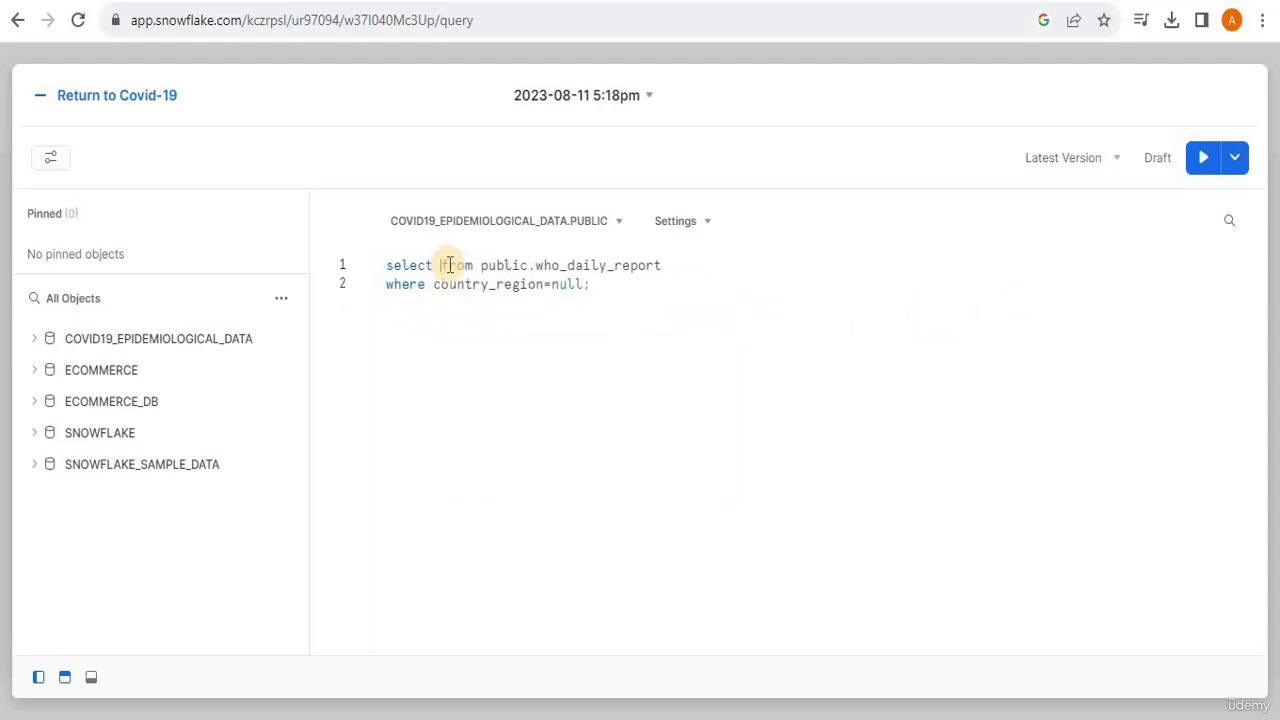
pyautogui.write('cou')
pyautogui.press('Tab')
pyautogui.write('.t')
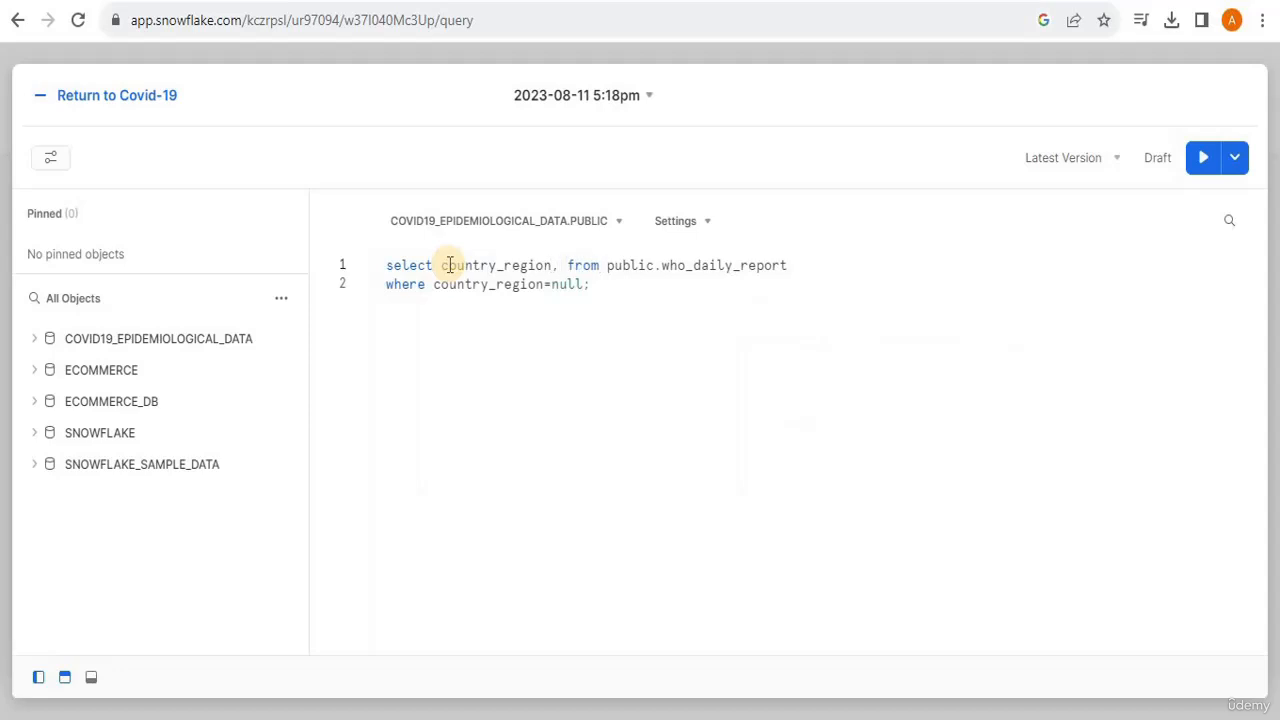
pyautogui.write('o')
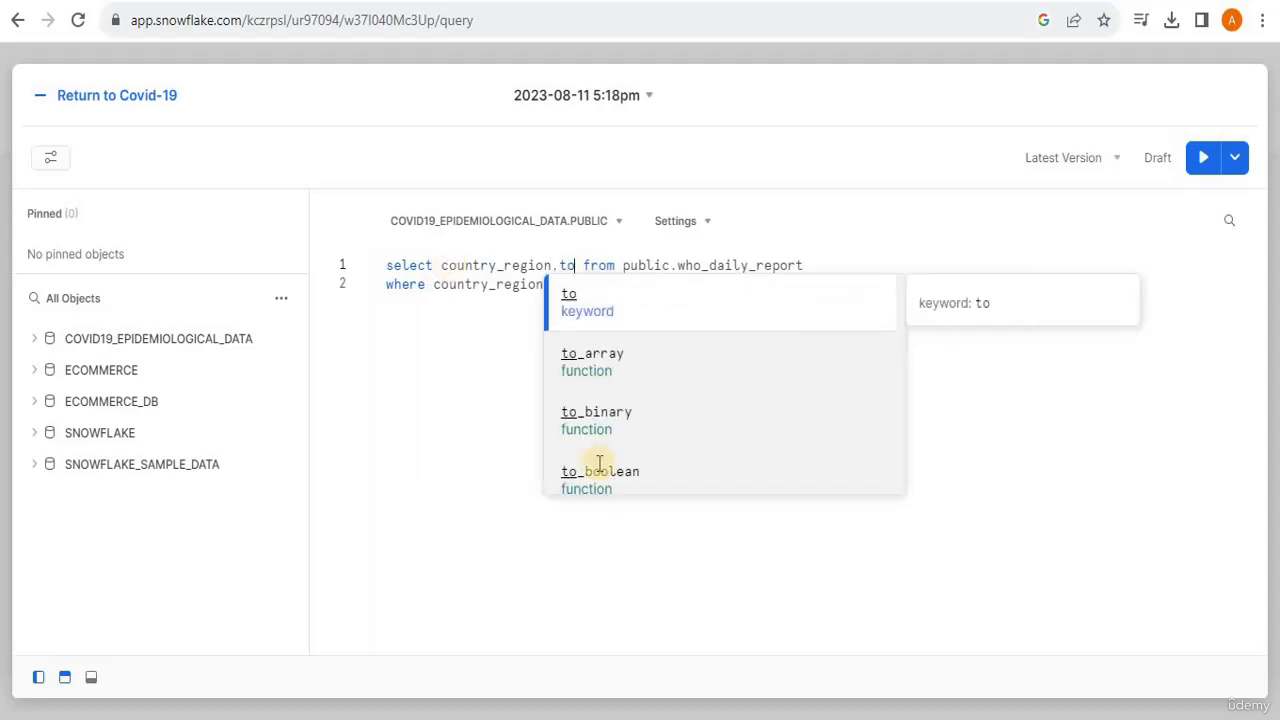
pyautogui.press('BackSpace')
pyautogui.press('BackSpace')
pyautogui.write('cas')
pyautogui.press('Down')
pyautogui.press('Tab')
pyautogui.hotkey('ctrl', 'a')
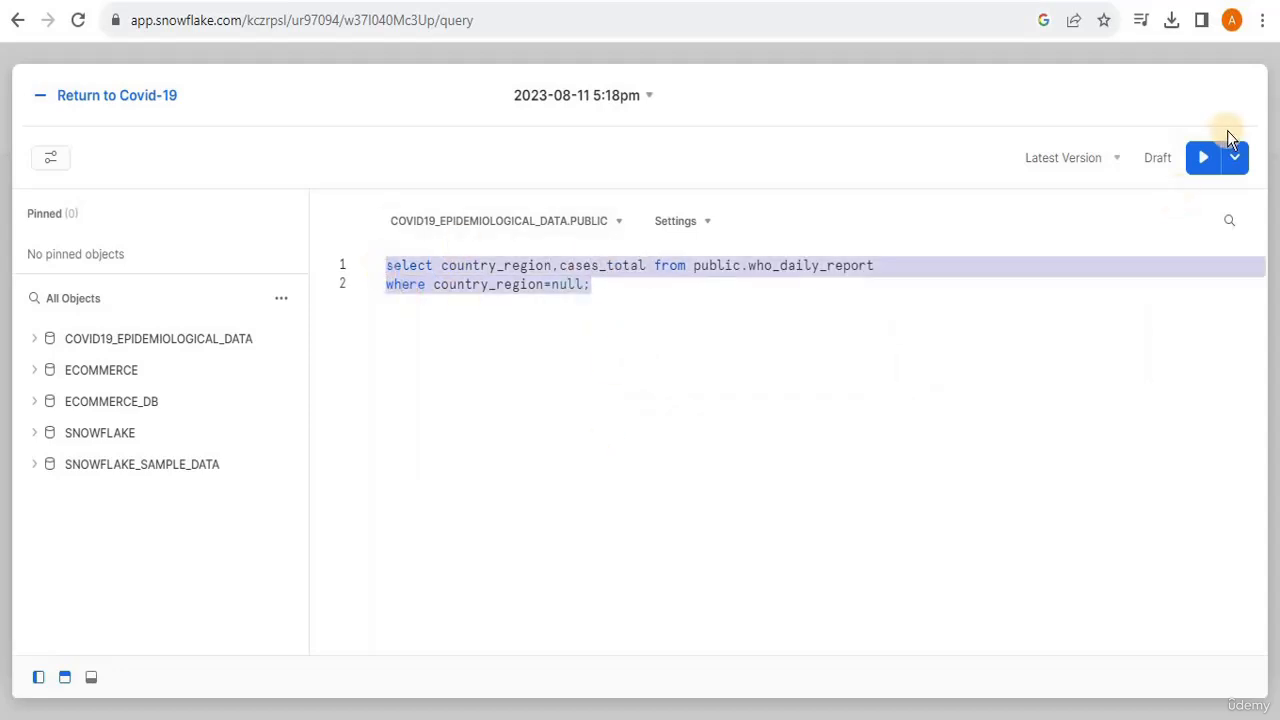
pyautogui.click(1203, 160)
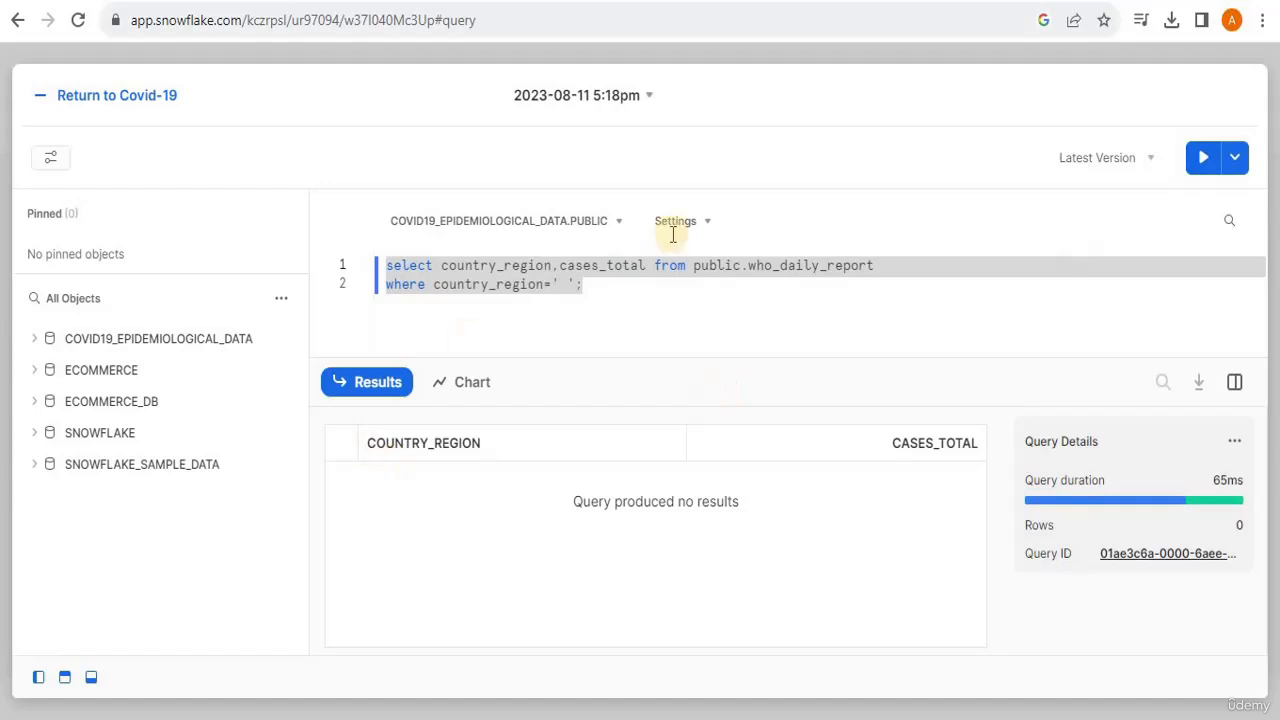
# - Set the country_region filter value to 'Europe' and run the query
pyautogui.click(562, 286)
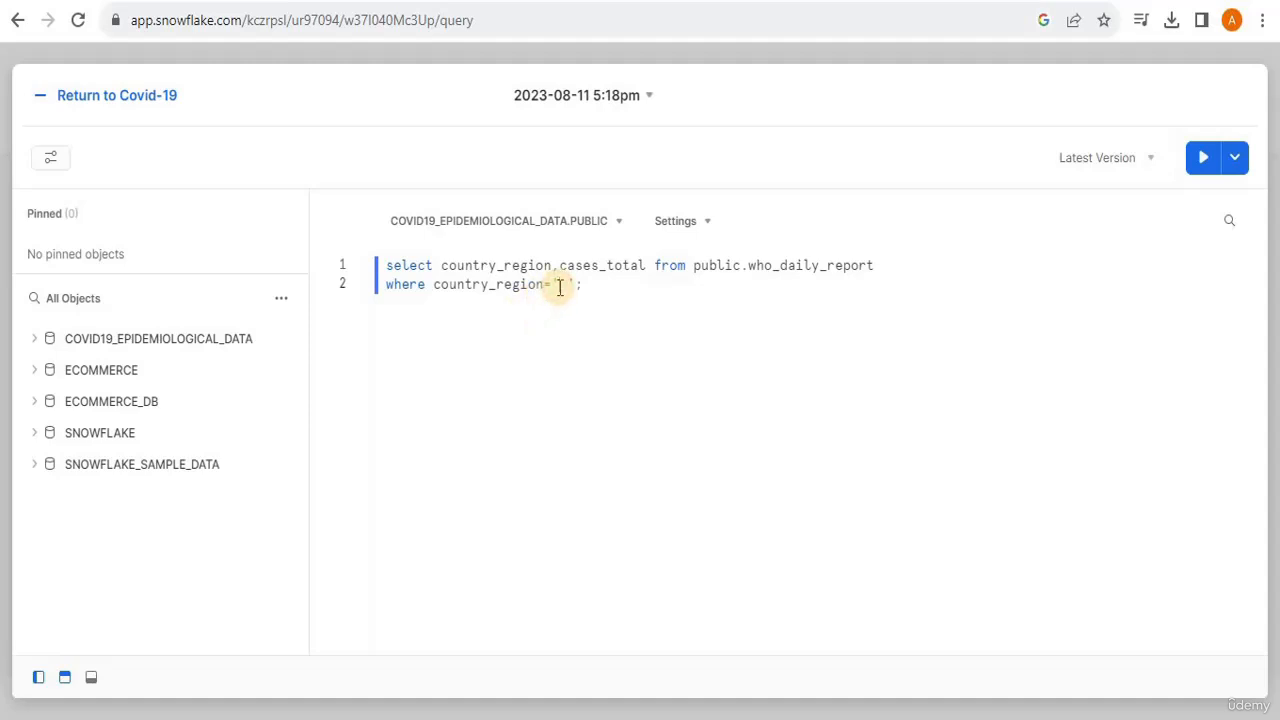
pyautogui.write('urope')
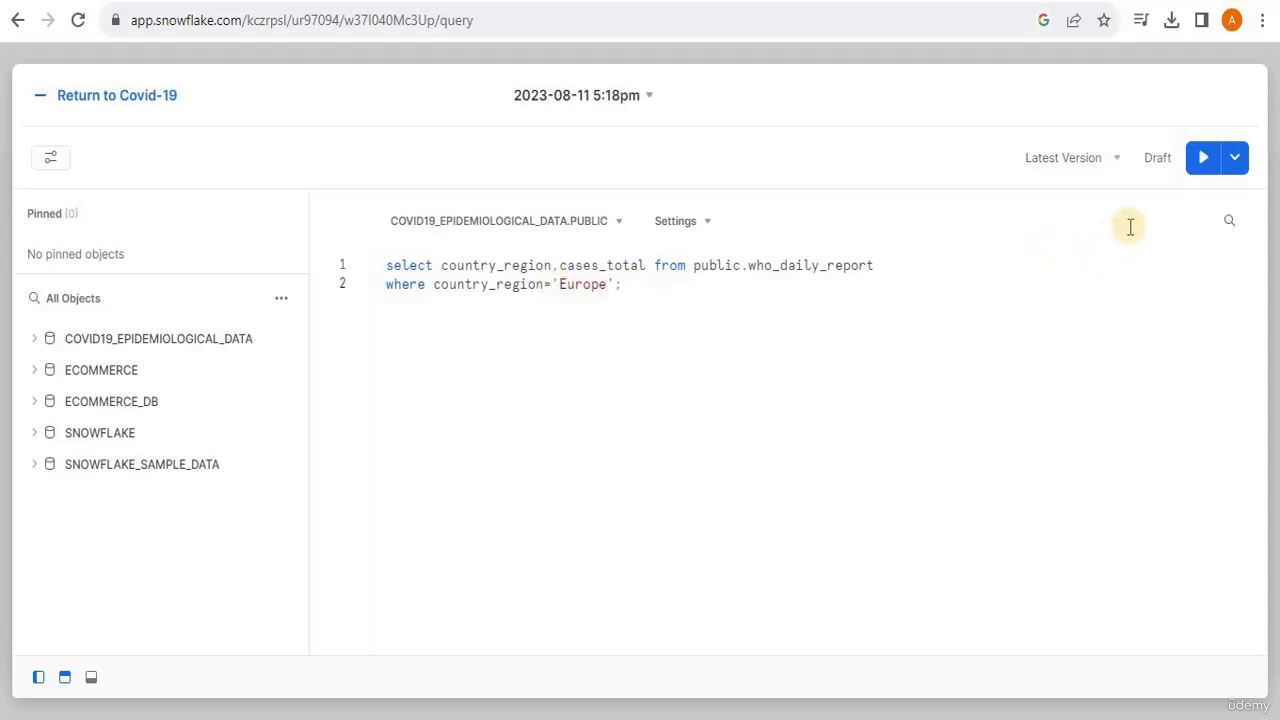
pyautogui.click(1203, 165)
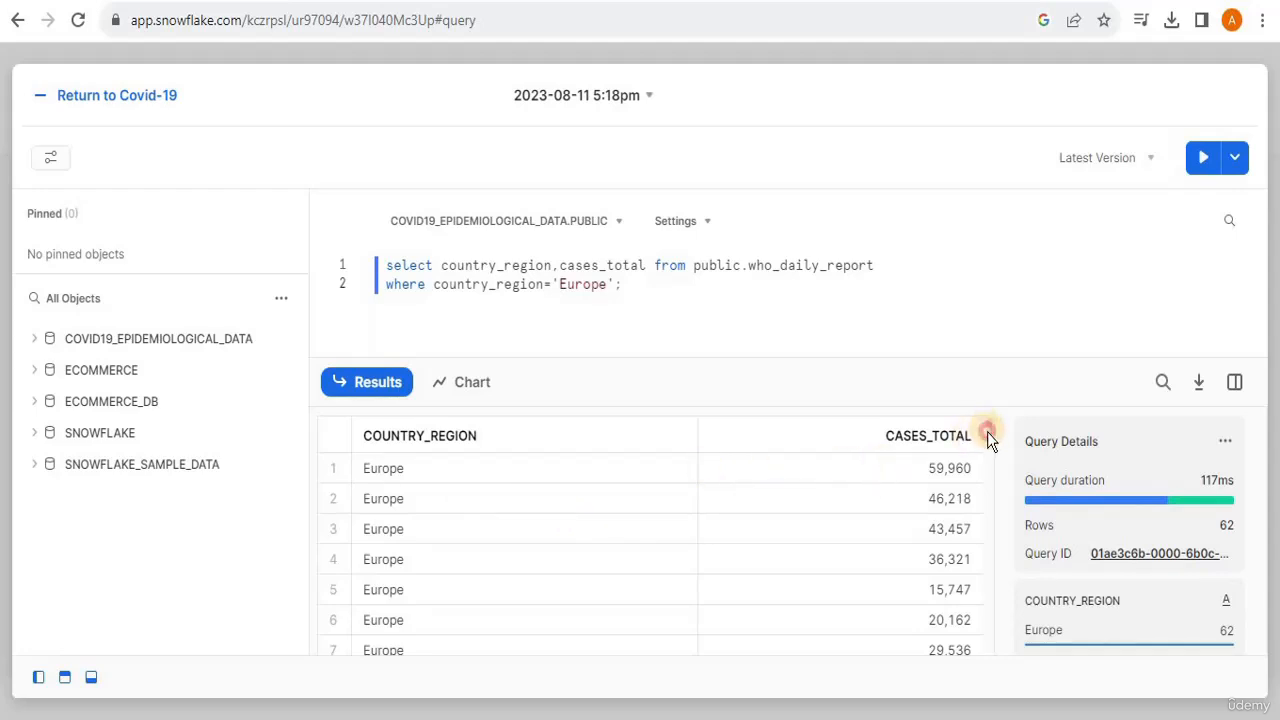
# - Display the Europe query results as a chart and return to the Covid-19 dashboard
pyautogui.moveTo(987, 432); pyautogui.dragTo(988, 400)
pyautogui.moveTo(987, 432); pyautogui.dragTo(975, 397)
pyautogui.click(453, 388)
pyautogui.moveTo(988, 546)
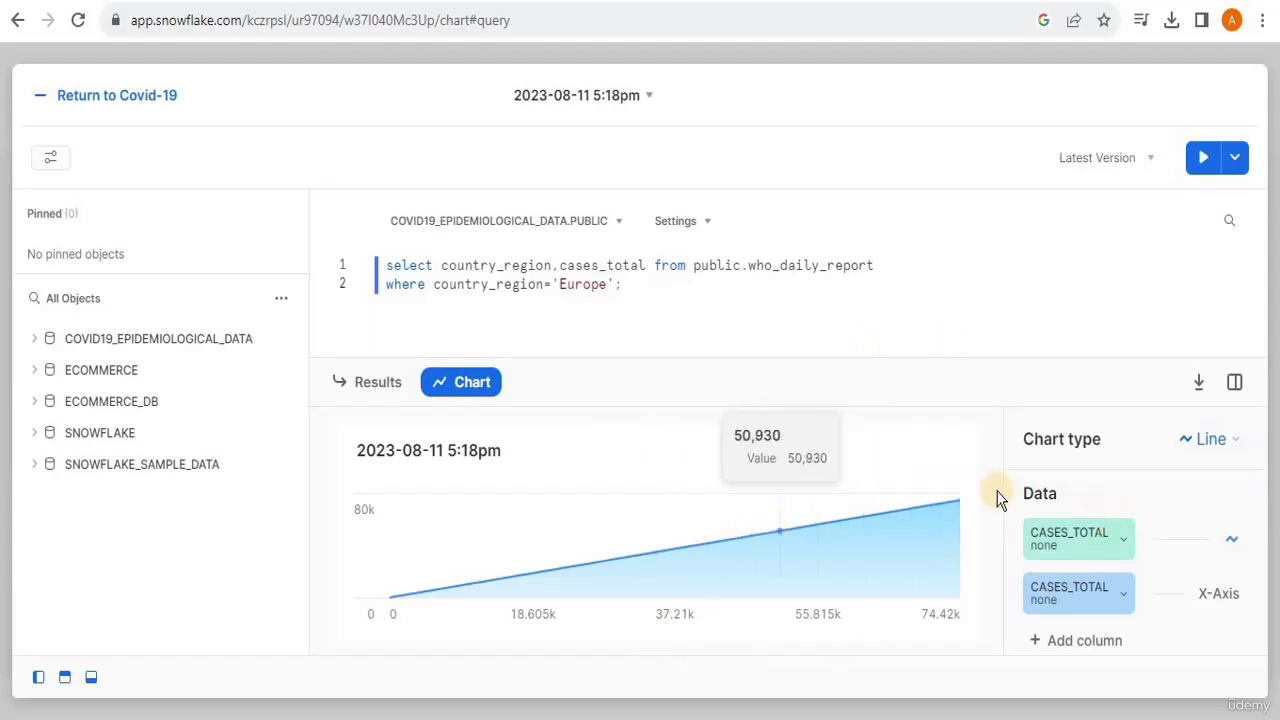
pyautogui.click(45, 100)
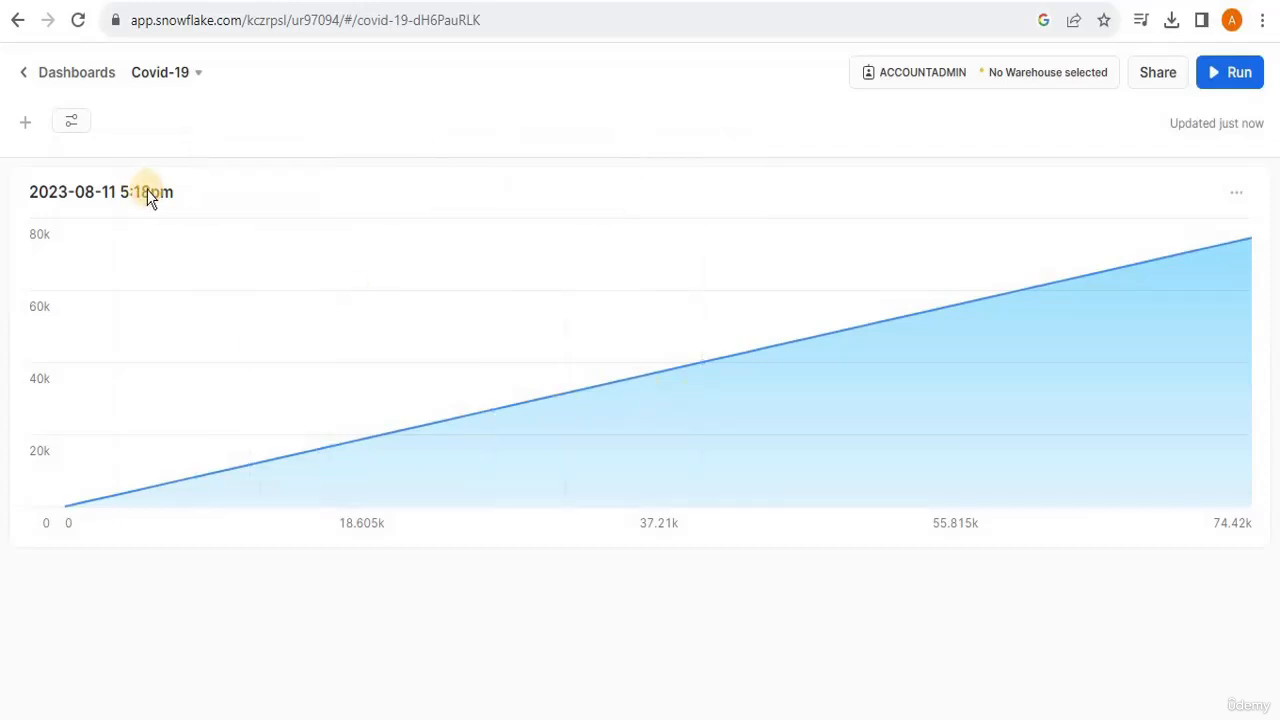
# - Open the worksheet behind the chart tile, rename it "Total cases in Europe", and return to the dashboard
pyautogui.click(25, 122)
pyautogui.click(245, 420)
pyautogui.click(228, 463)
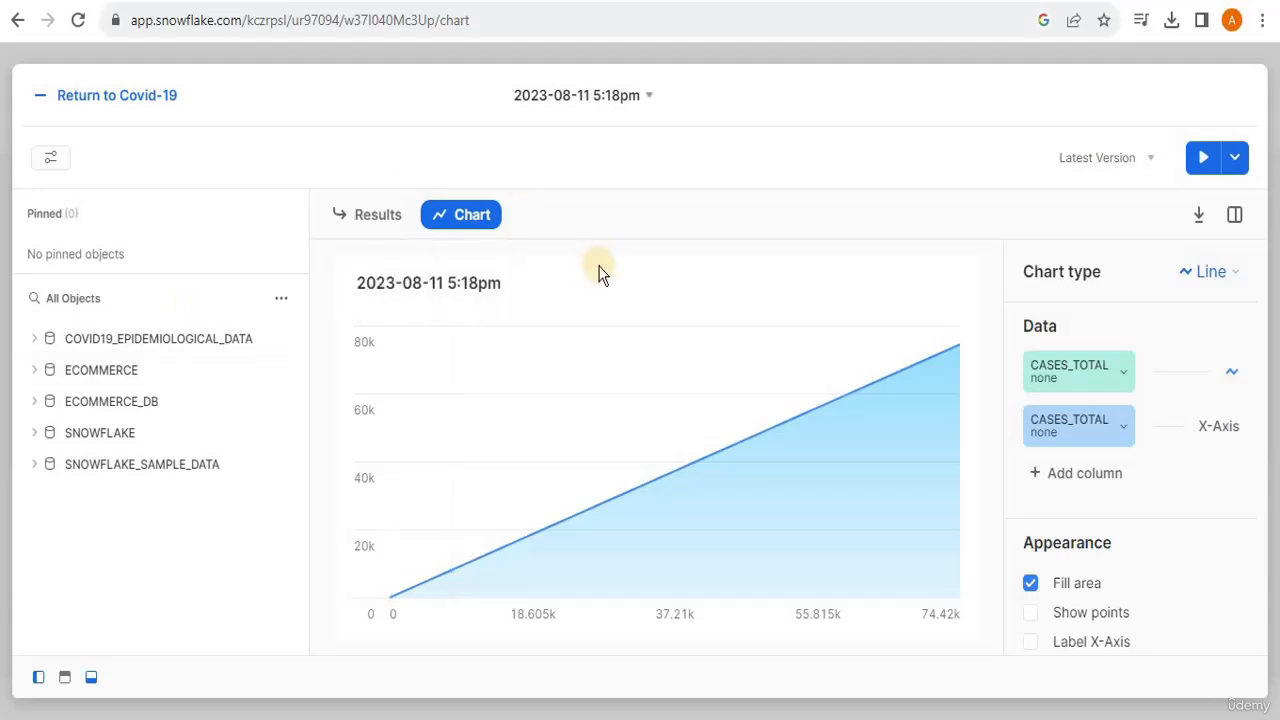
pyautogui.click(625, 100)
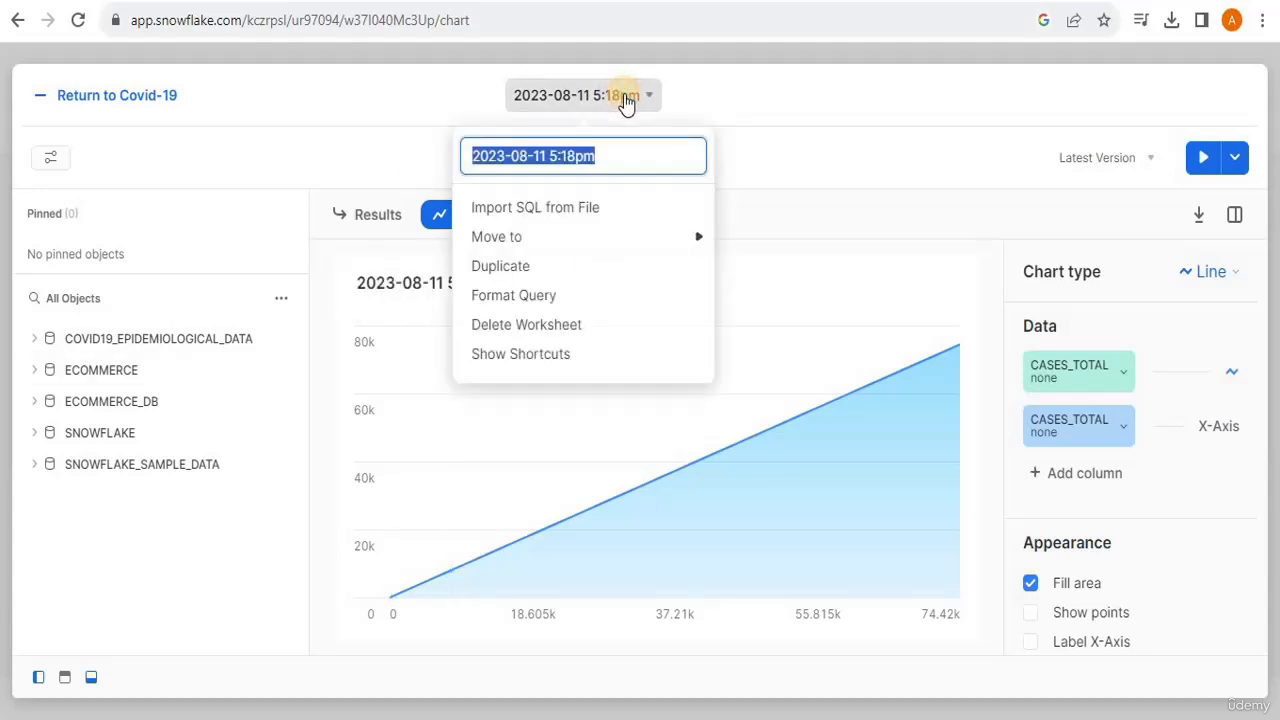
pyautogui.click(616, 148)
pyautogui.press('BackSpace')
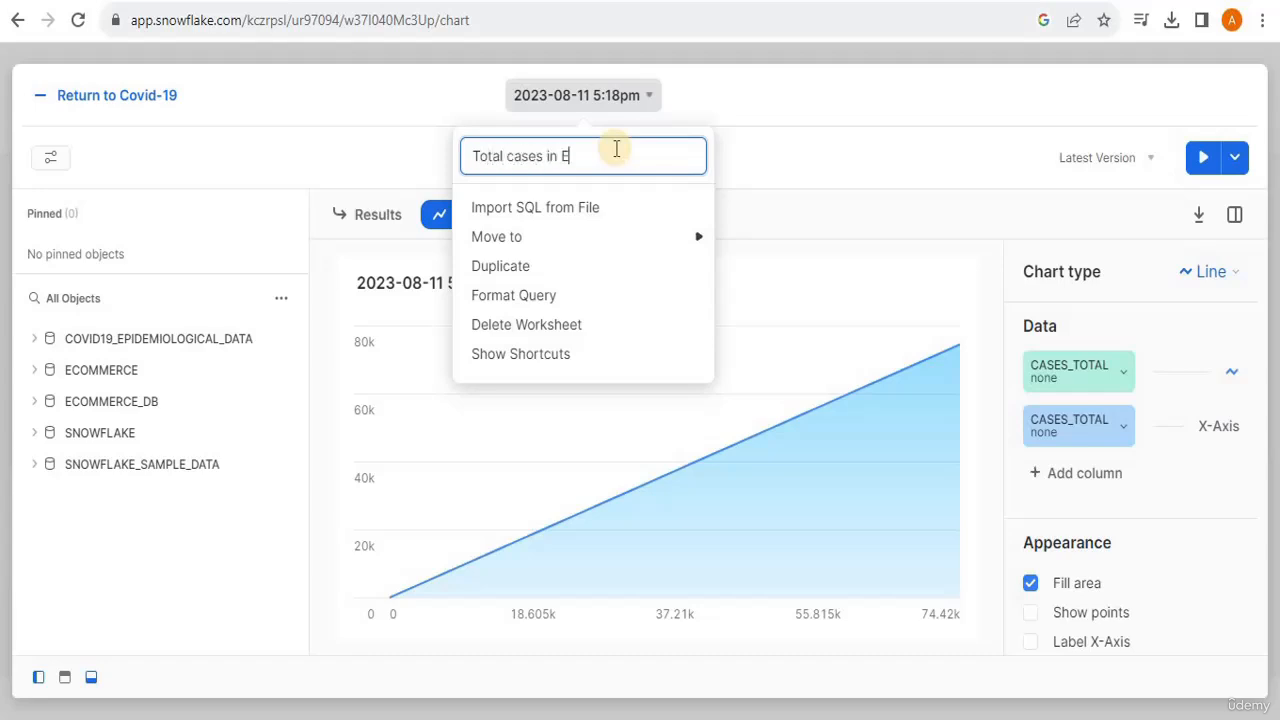
pyautogui.click(815, 140)
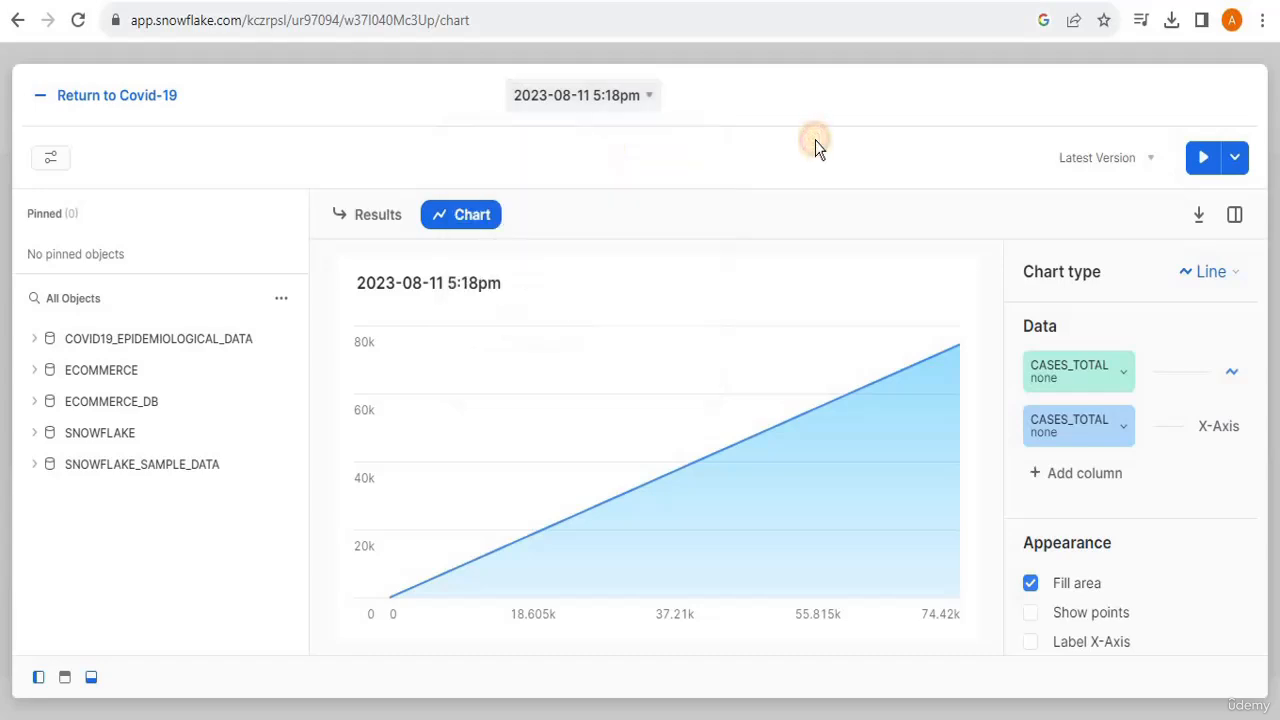
pyautogui.click(47, 106)
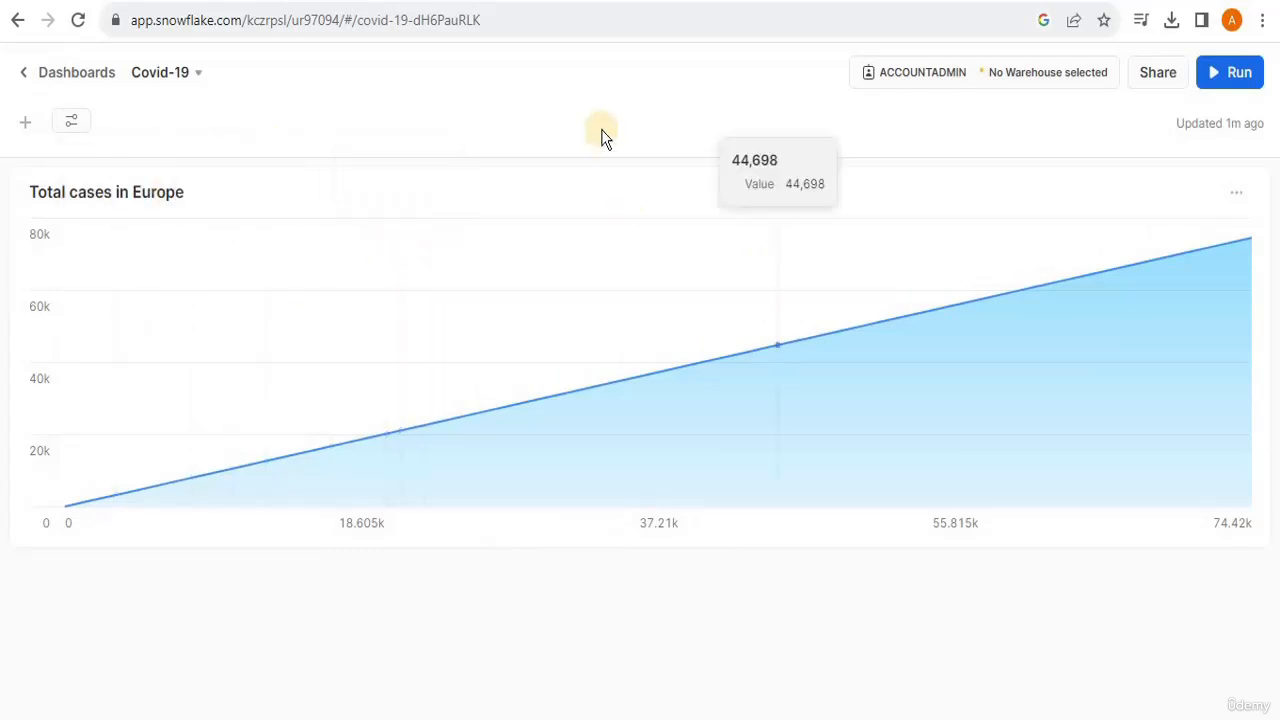
# - Add a new worksheet tile and paste in the query averaging DAILY_VACCINATIONS as avg_daily per country_region, ordered by avg_daily desc
pyautogui.click(27, 130)
pyautogui.click(153, 617)
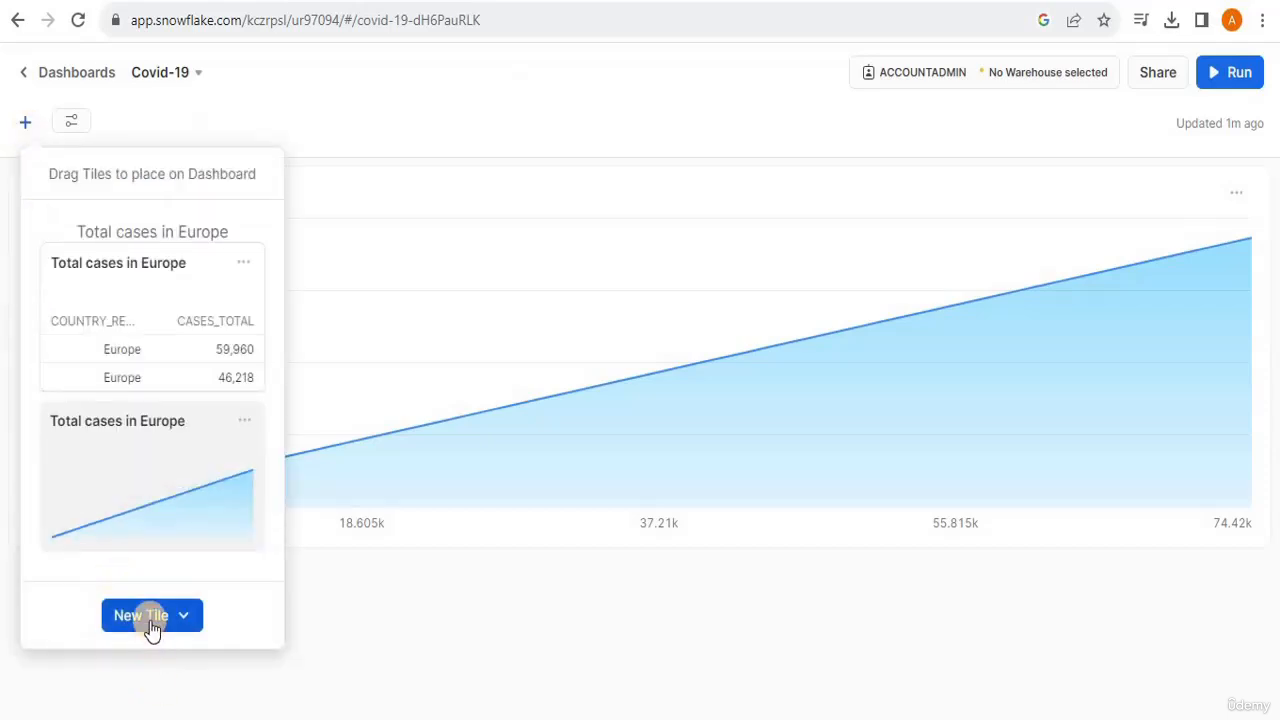
pyautogui.click(165, 534)
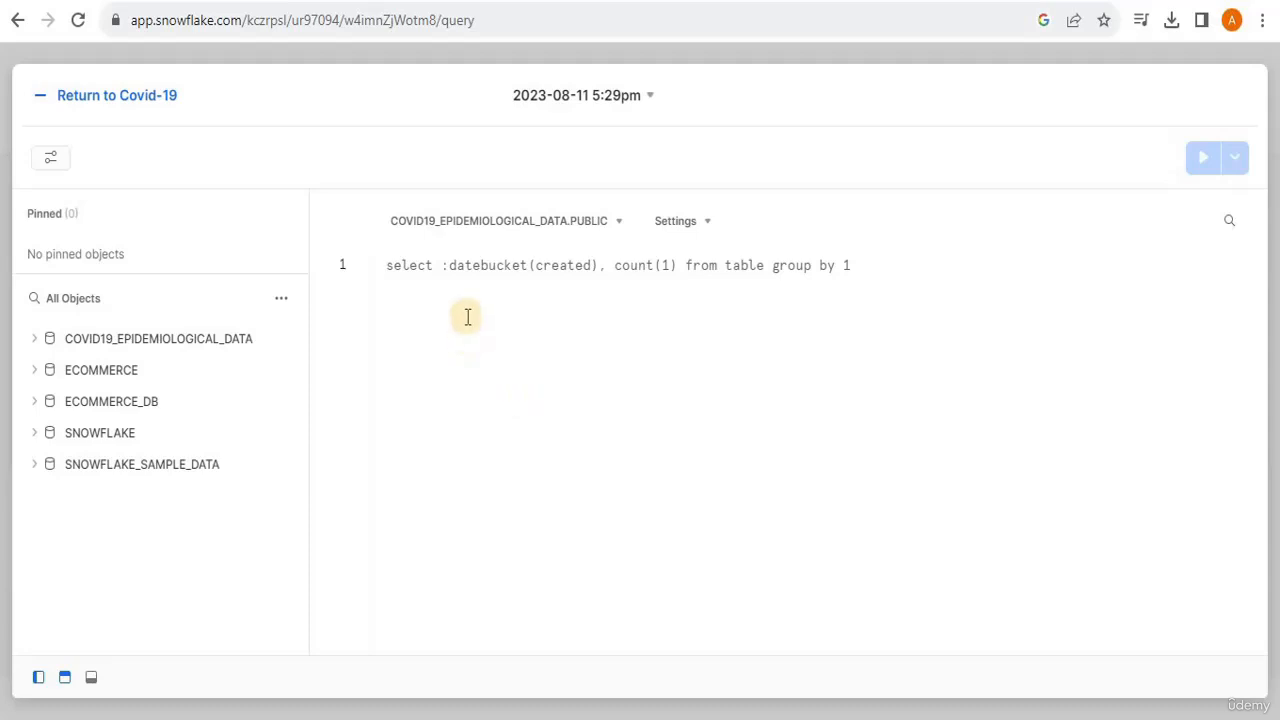
pyautogui.click(459, 270)
pyautogui.hotkey('ctrl', 'a')
pyautogui.hotkey('ctrl', 'v')
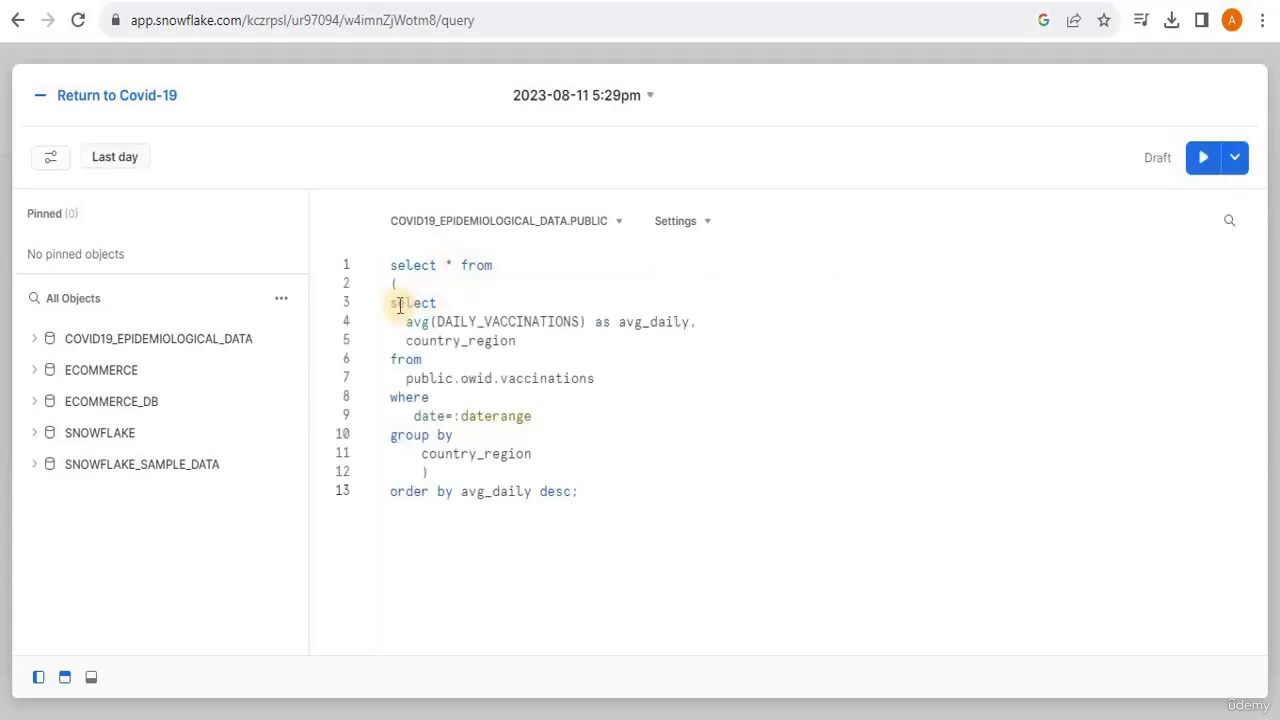
# - Change the table reference in the subquery's from clause to public.owid_vaccinations
pyautogui.moveTo(391, 303); pyautogui.dragTo(541, 452)
pyautogui.click(541, 452)
pyautogui.moveTo(407, 325); pyautogui.dragTo(700, 318)
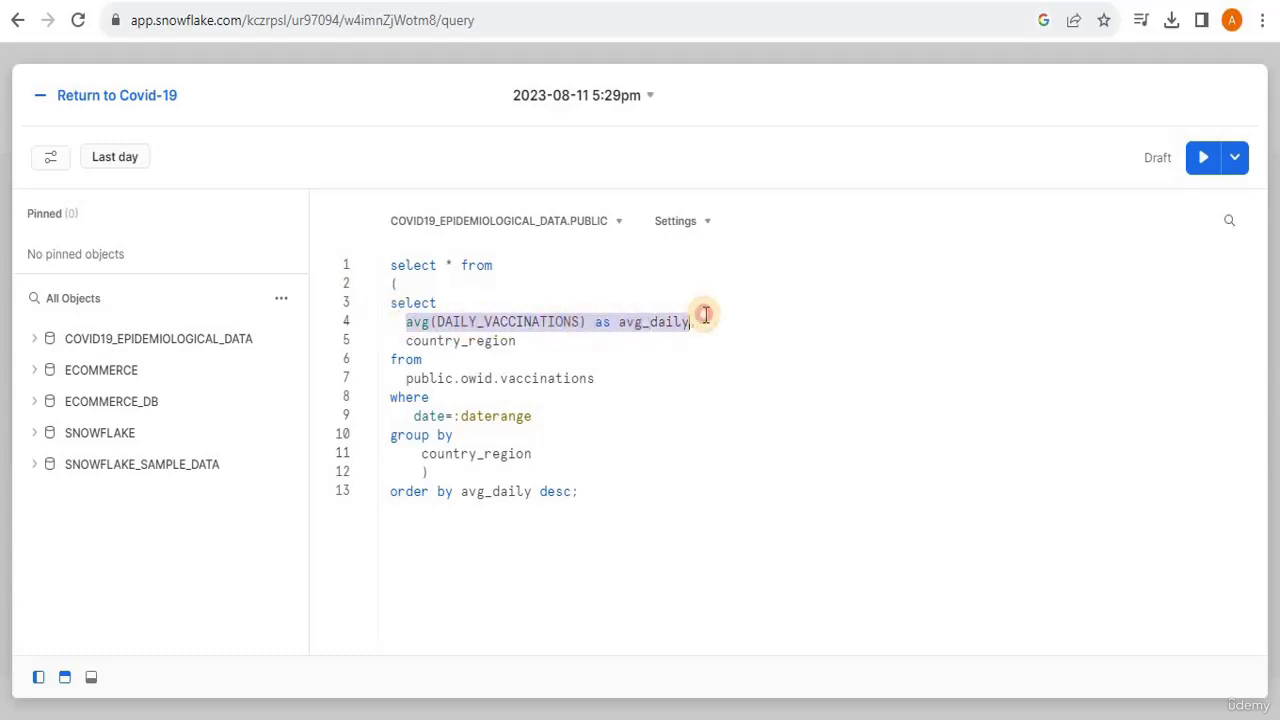
pyautogui.moveTo(517, 341); pyautogui.dragTo(598, 380)
pyautogui.click(406, 357)
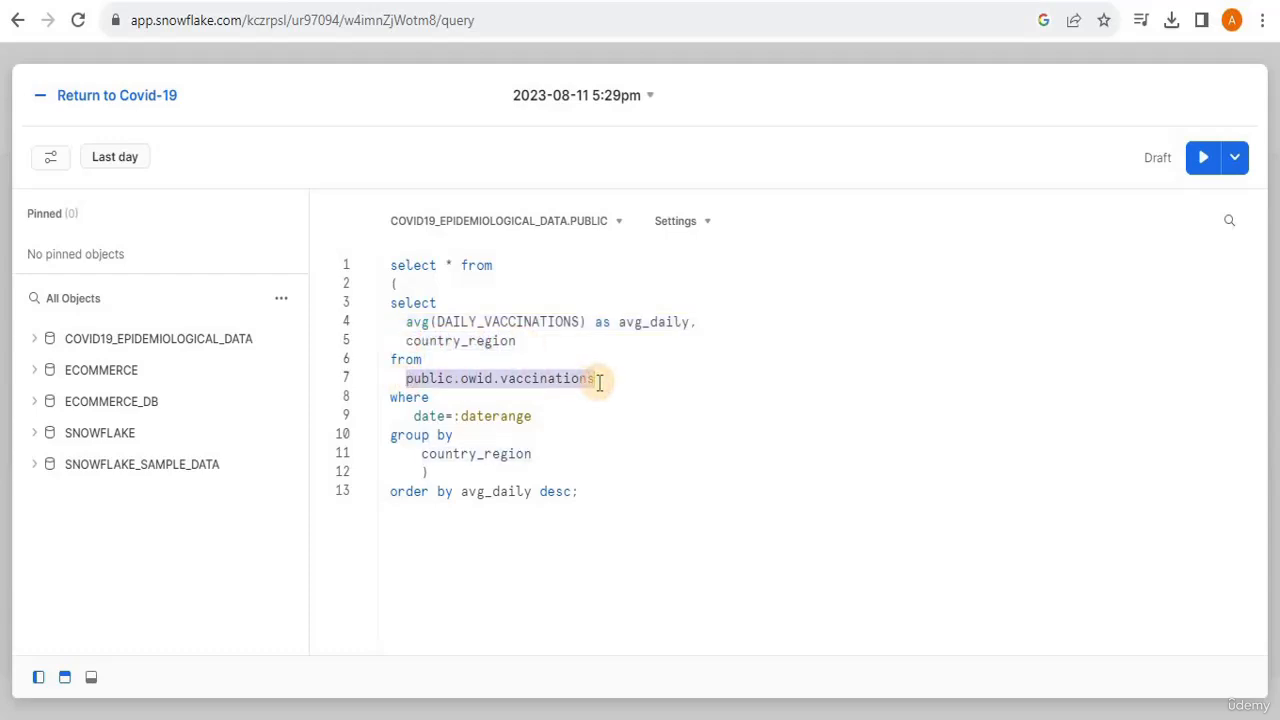
pyautogui.write('publi')
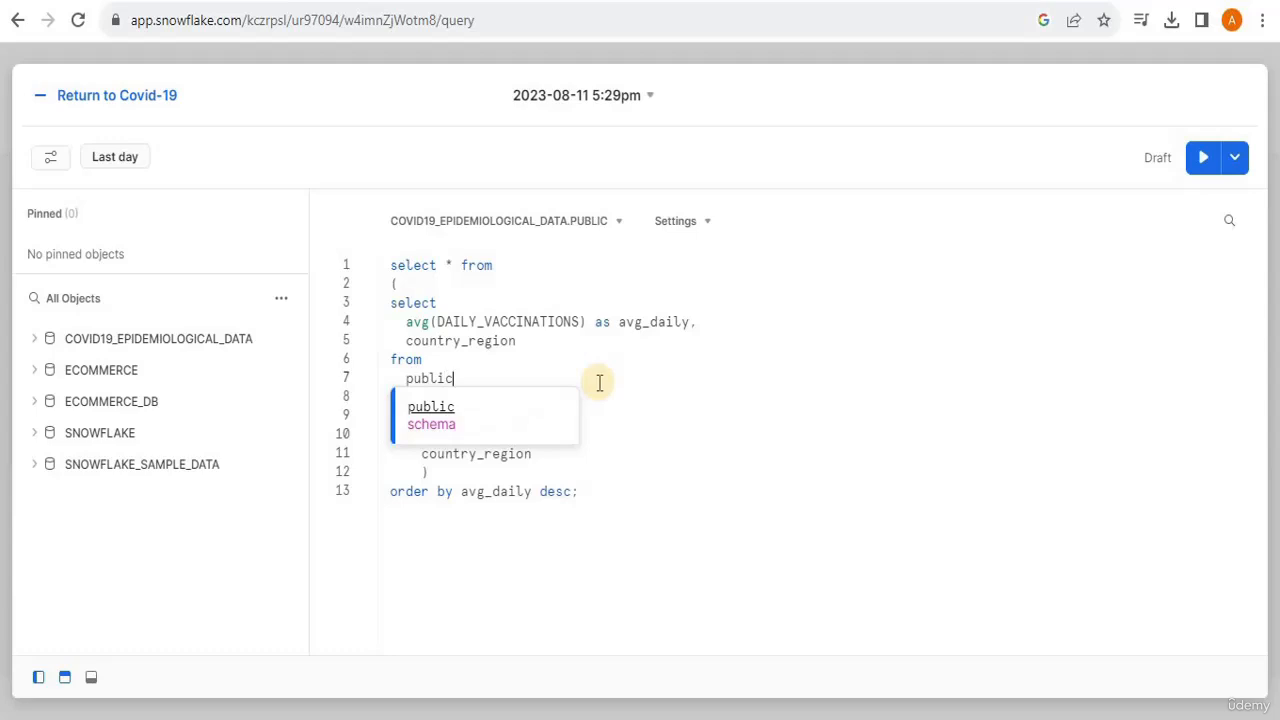
pyautogui.write('c.ow')
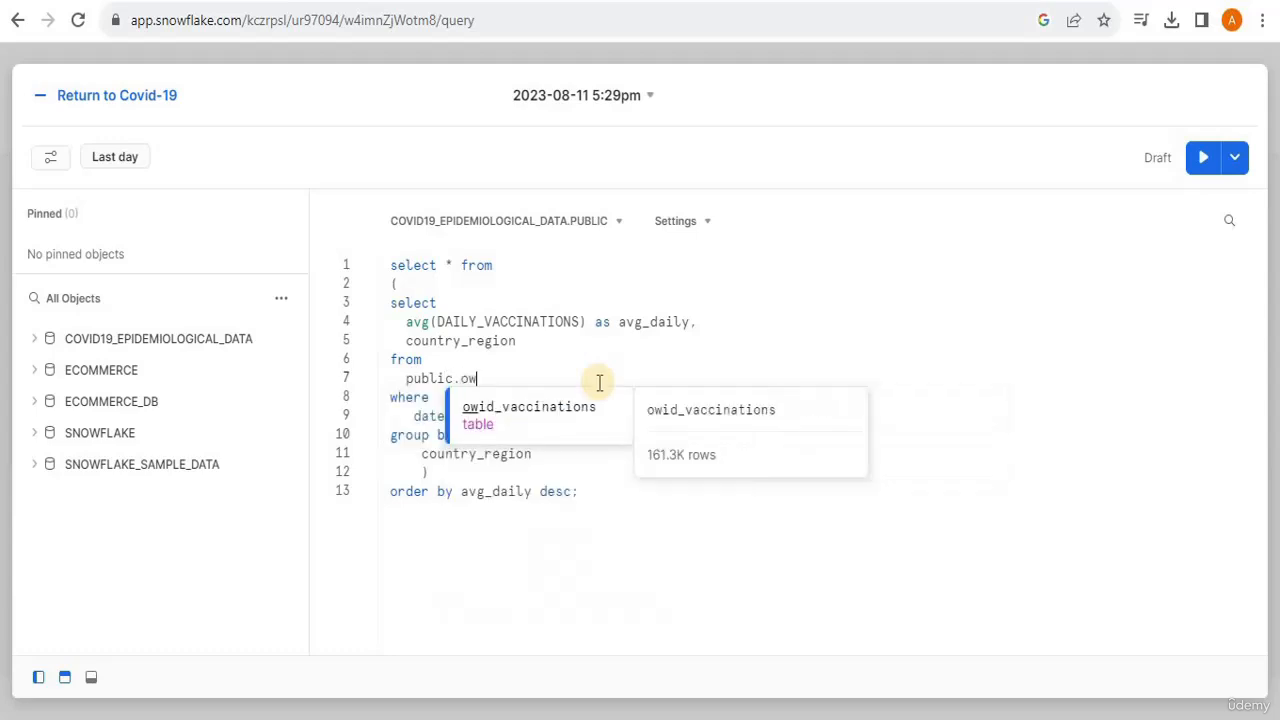
pyautogui.press('Tab')
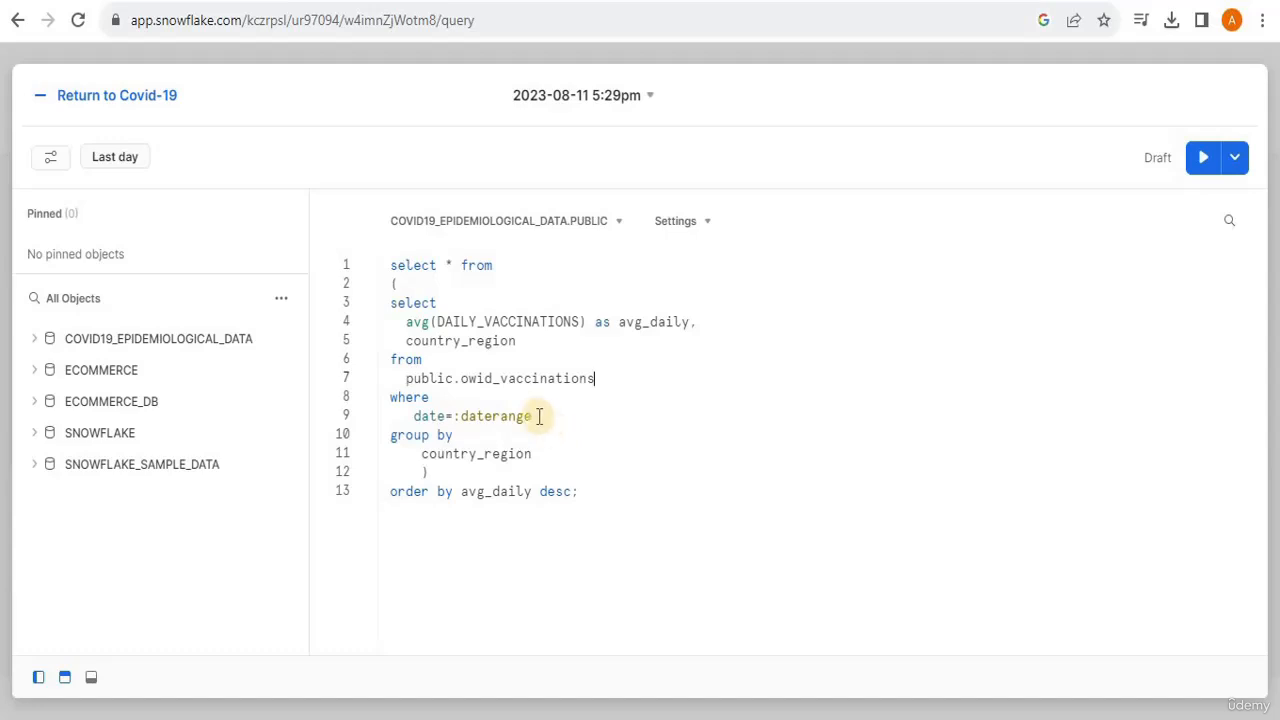
# - Re-enter the date filter in the where clause as date=:daterange
pyautogui.moveTo(535, 417); pyautogui.dragTo(458, 418)
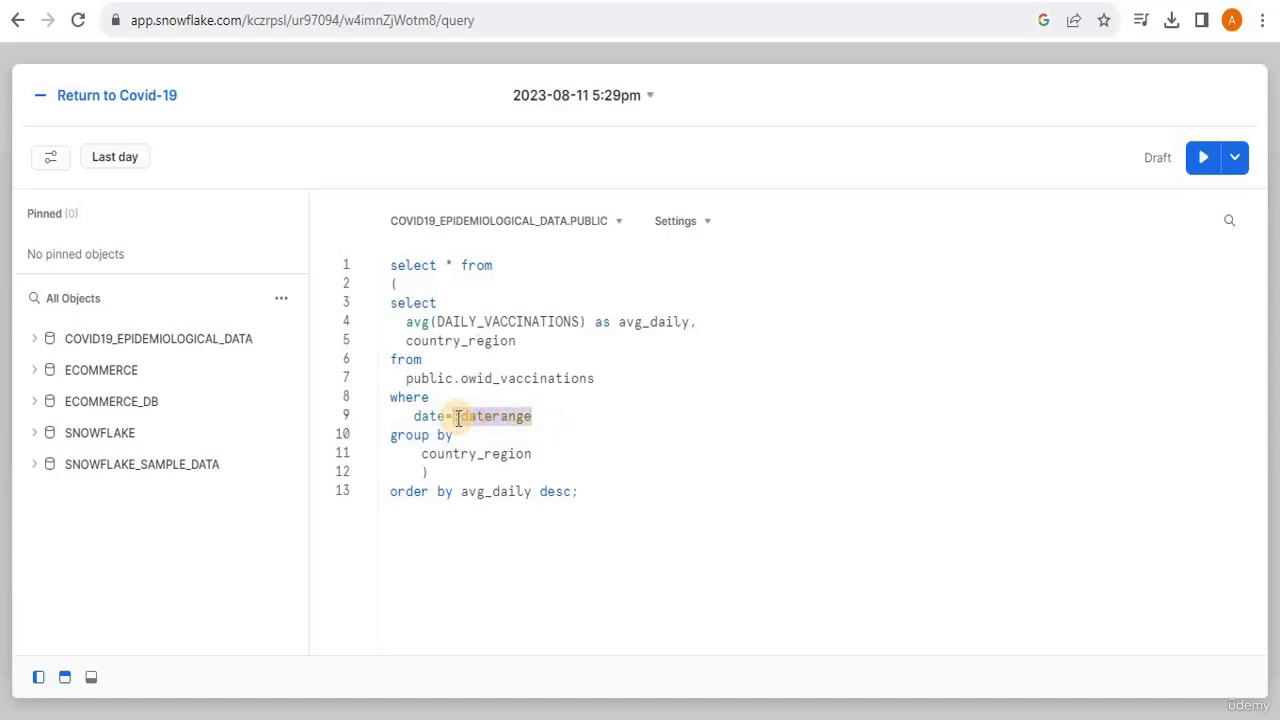
pyautogui.press('BackSpace')
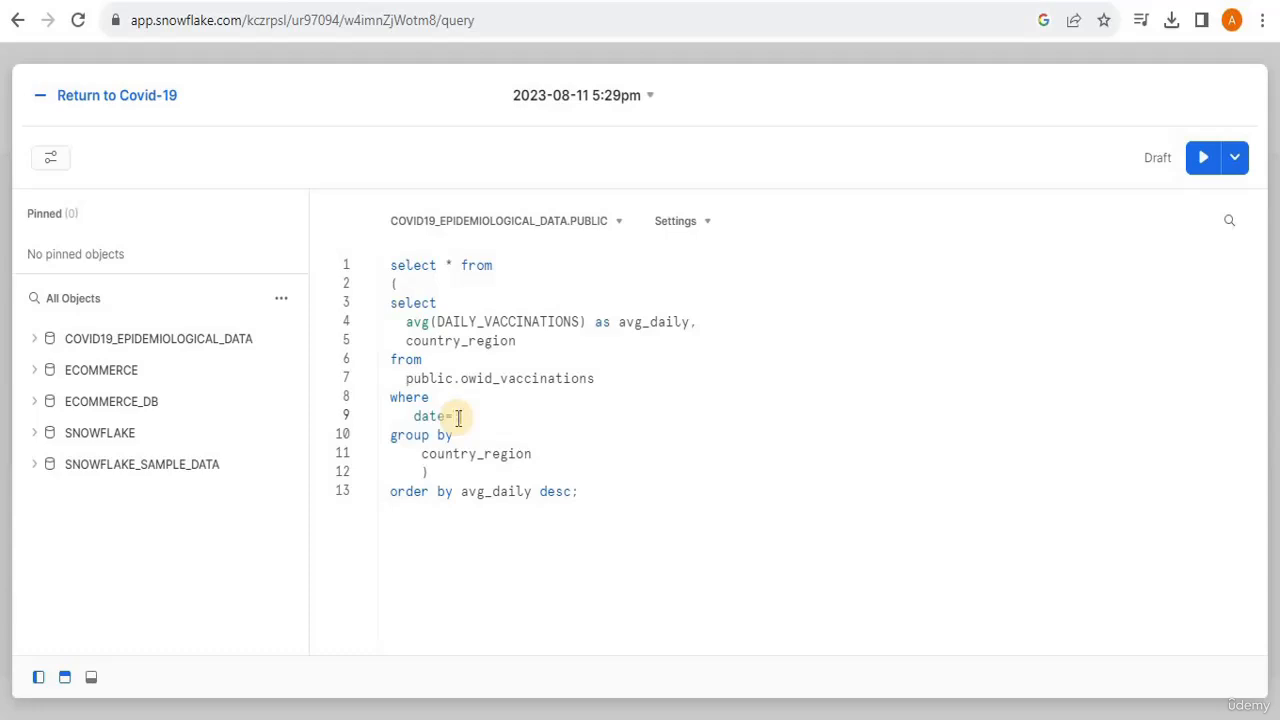
pyautogui.write('date')
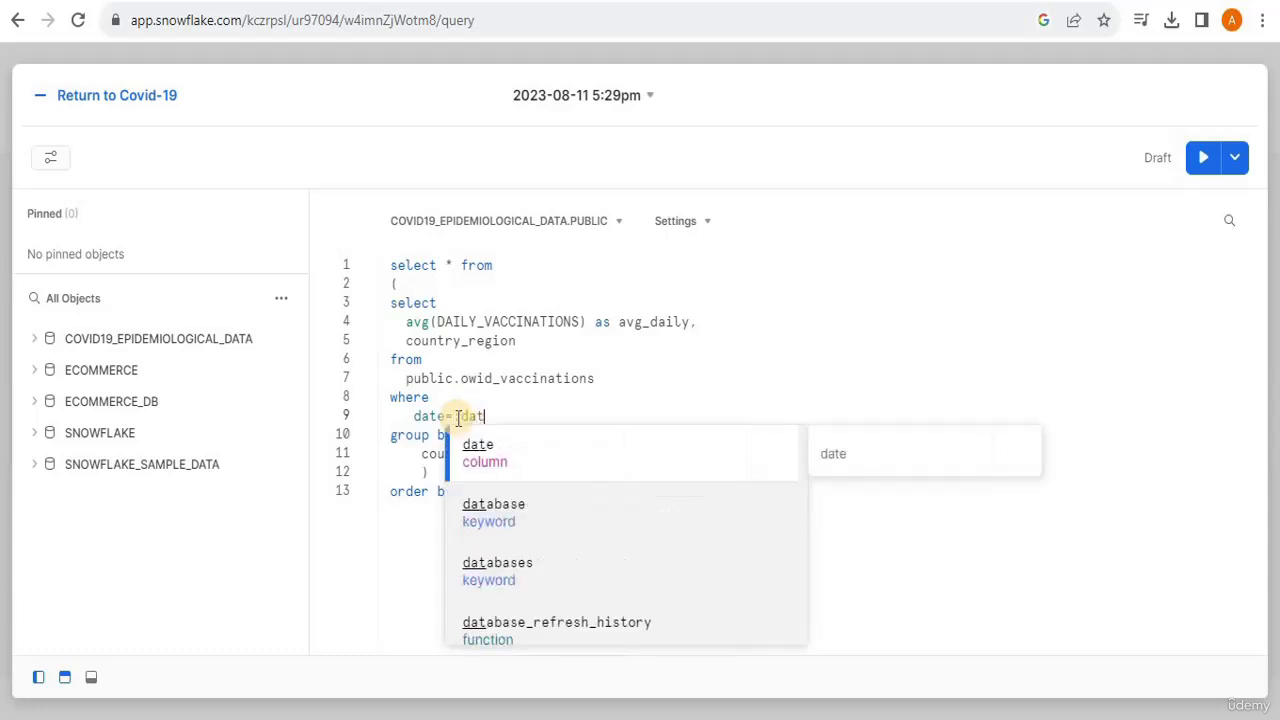
pyautogui.write('range')
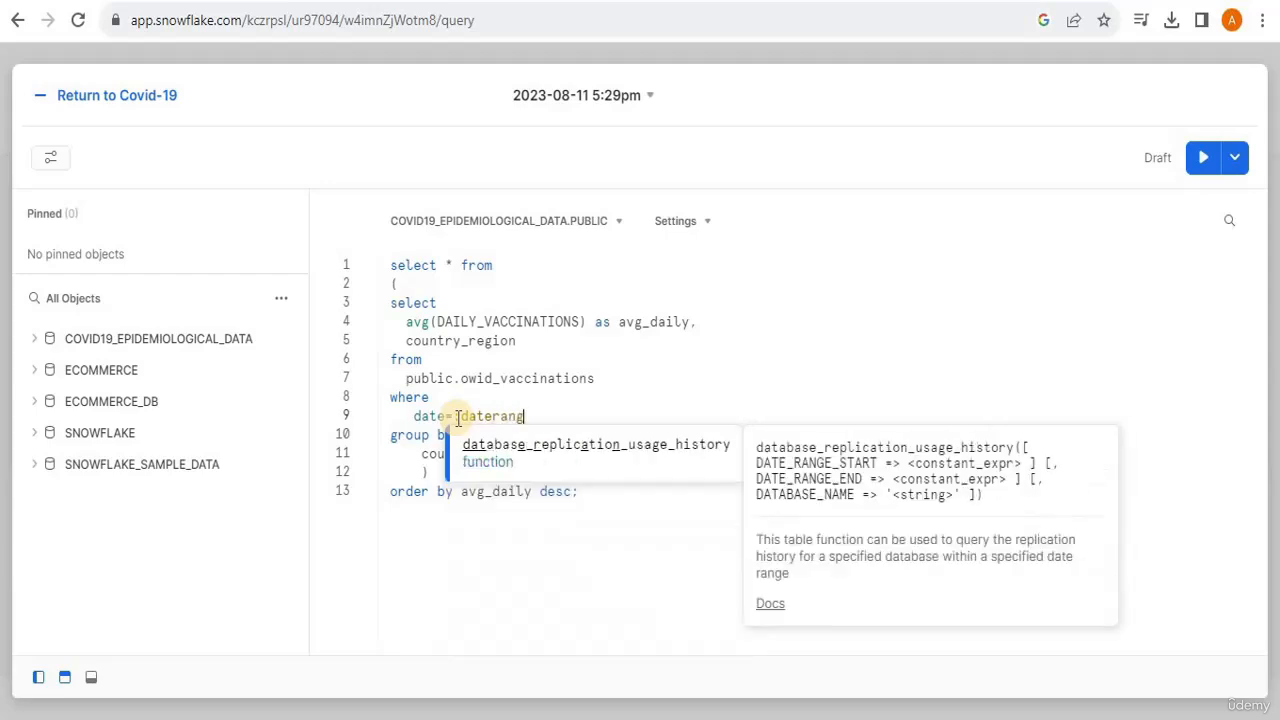
# - Finish the date filter line and set the worksheet's date range filter to All time
pyautogui.click(514, 560)
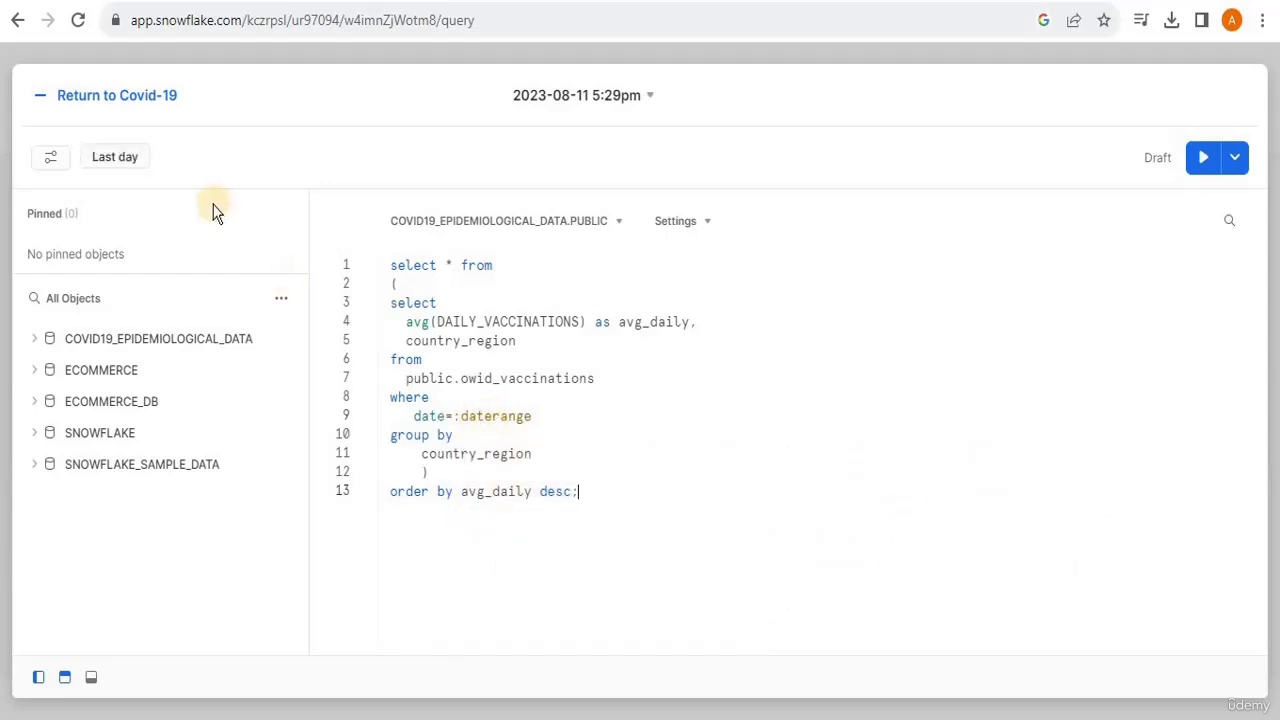
pyautogui.click(133, 170)
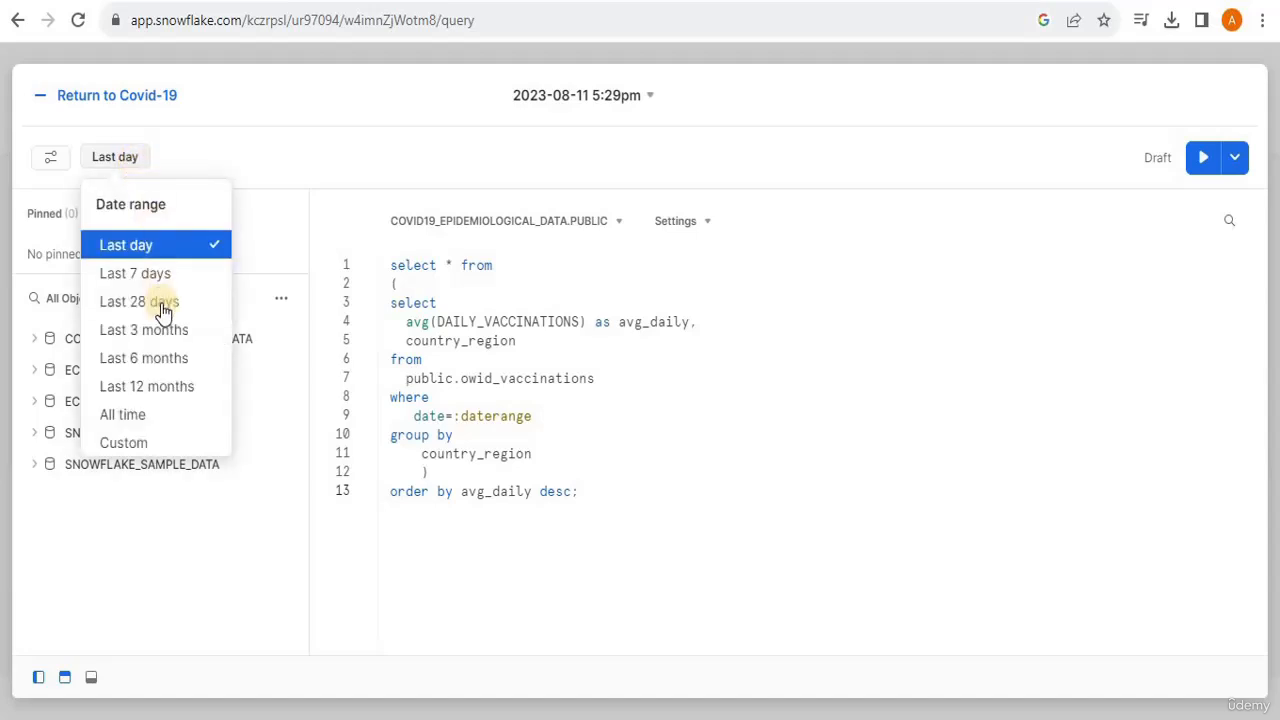
pyautogui.click(148, 449)
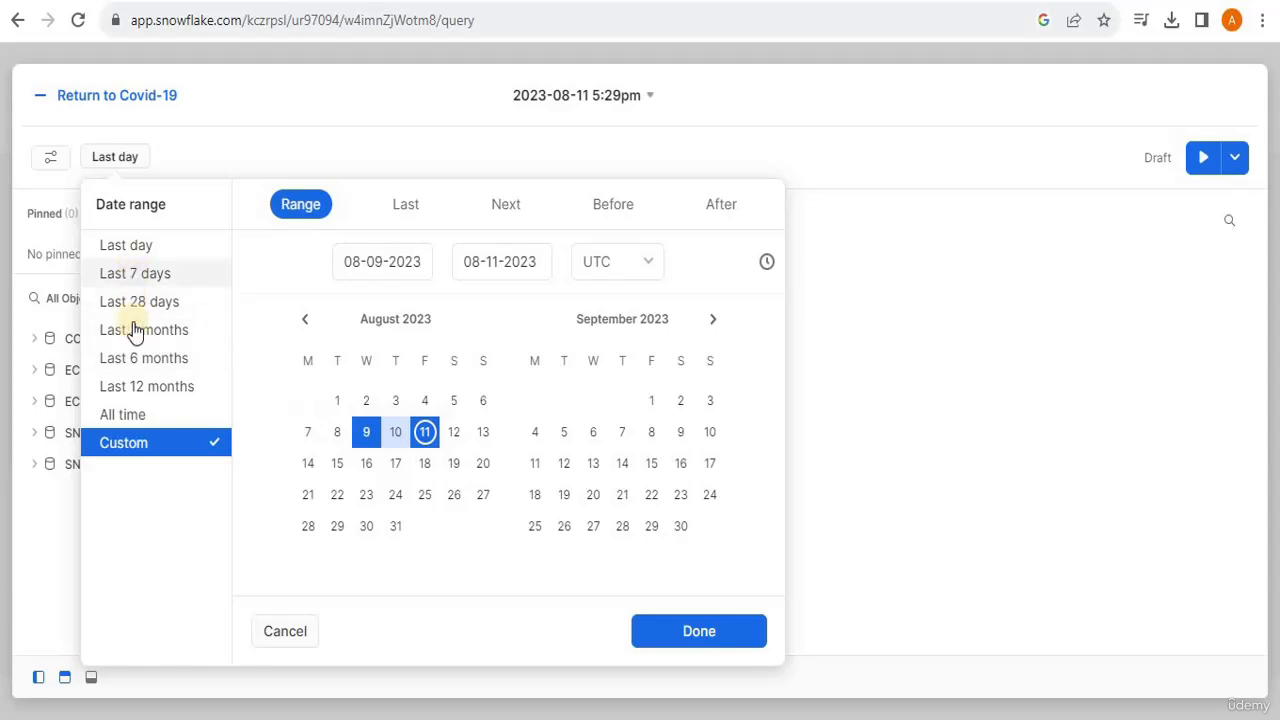
pyautogui.click(124, 414)
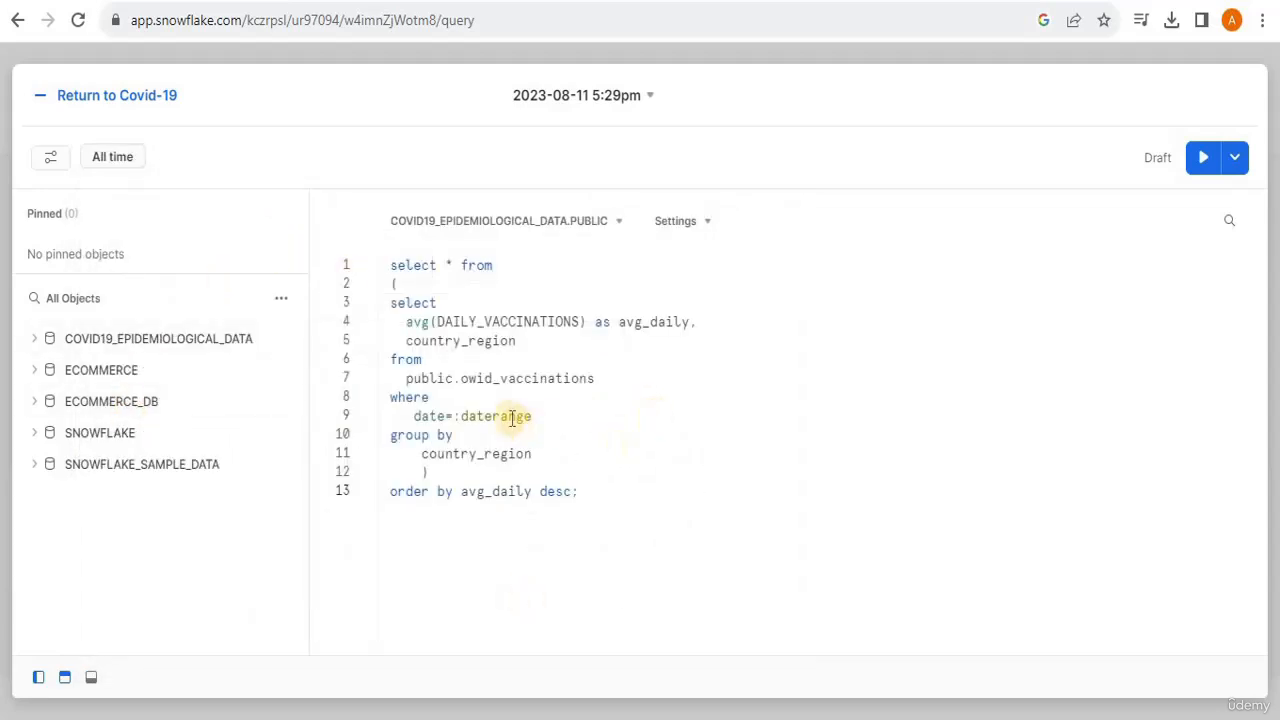
pyautogui.moveTo(391, 437); pyautogui.dragTo(529, 466)
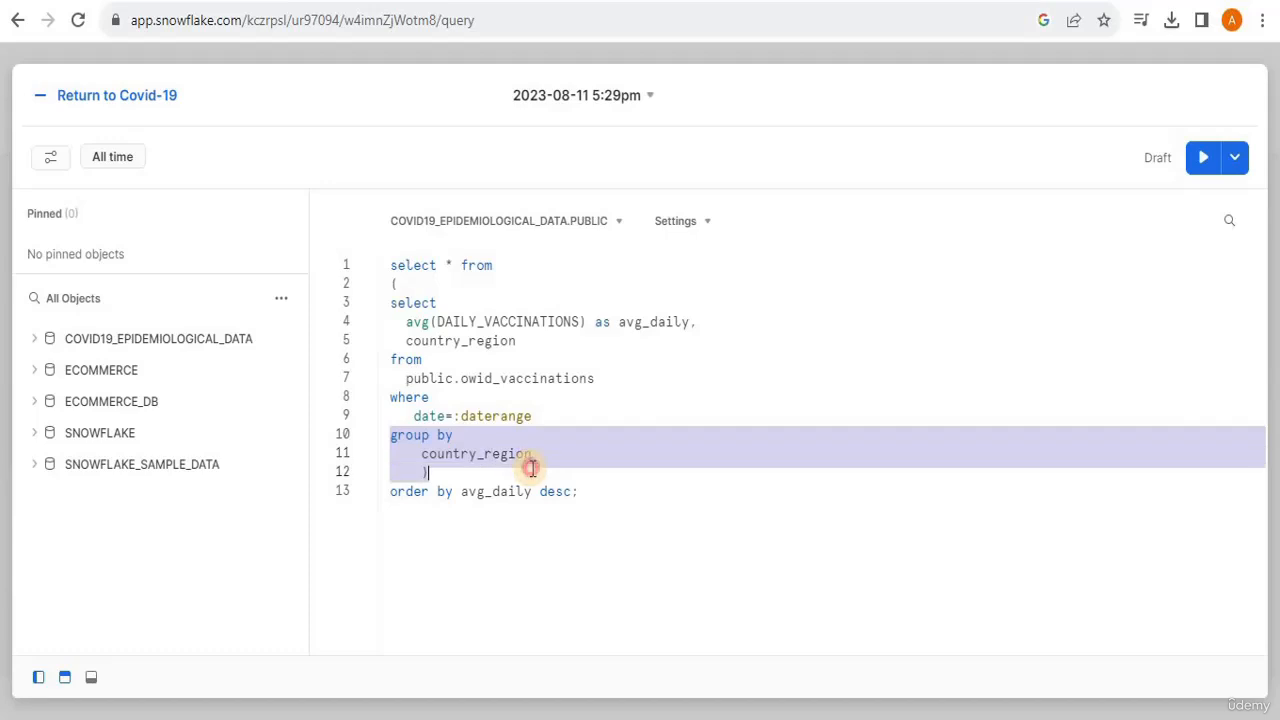
pyautogui.click(551, 471)
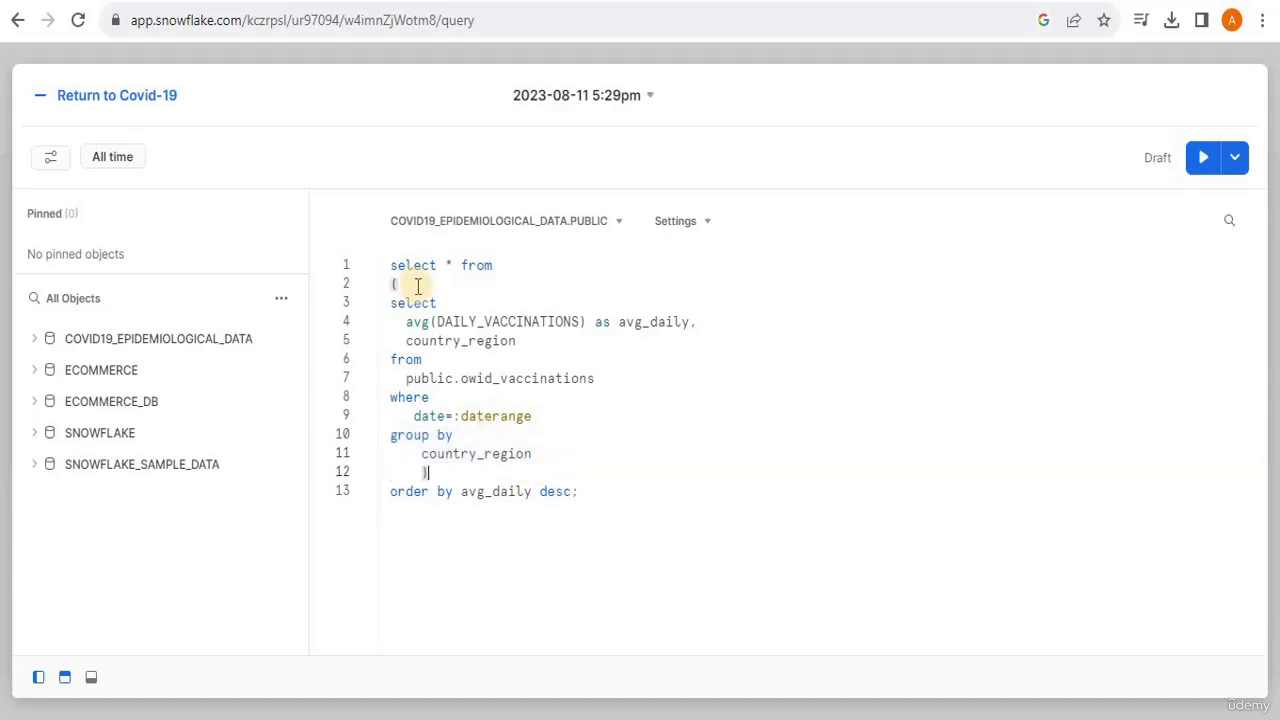
pyautogui.moveTo(581, 492); pyautogui.dragTo(389, 491)
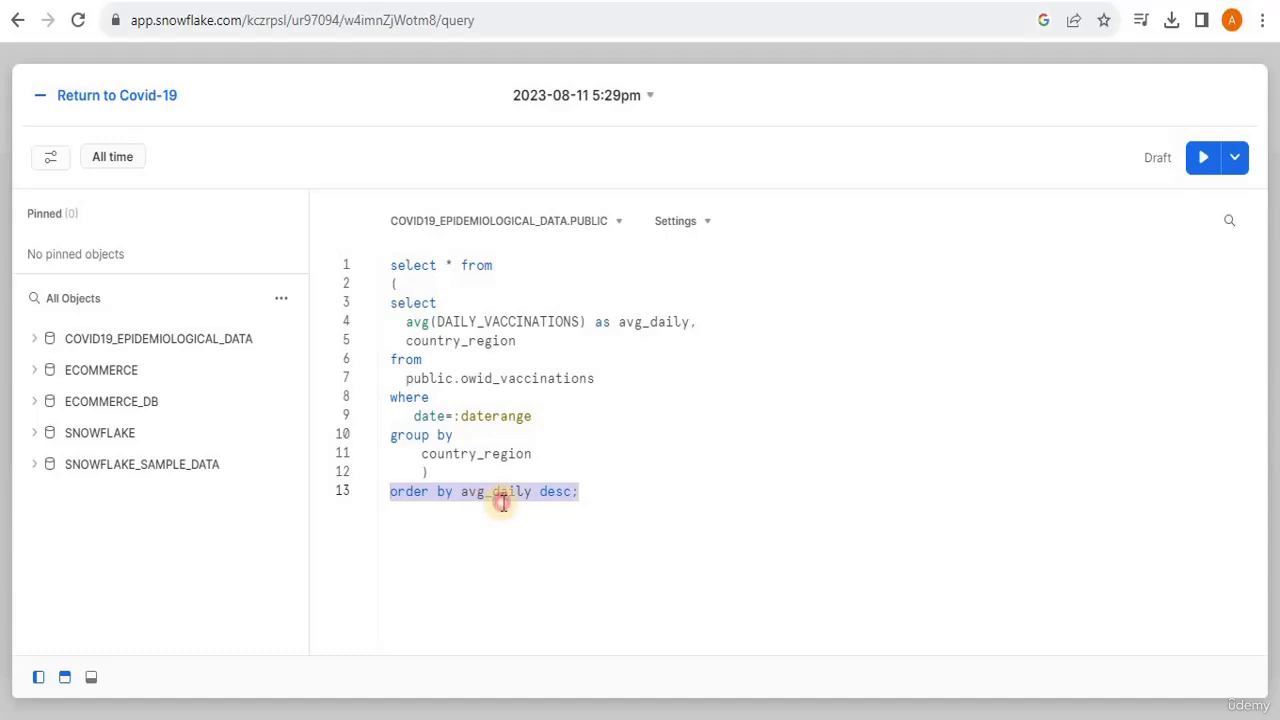
pyautogui.click(600, 502)
# - Run the entire average daily vaccinations query and view its result rows
pyautogui.moveTo(580, 491); pyautogui.dragTo(390, 266)
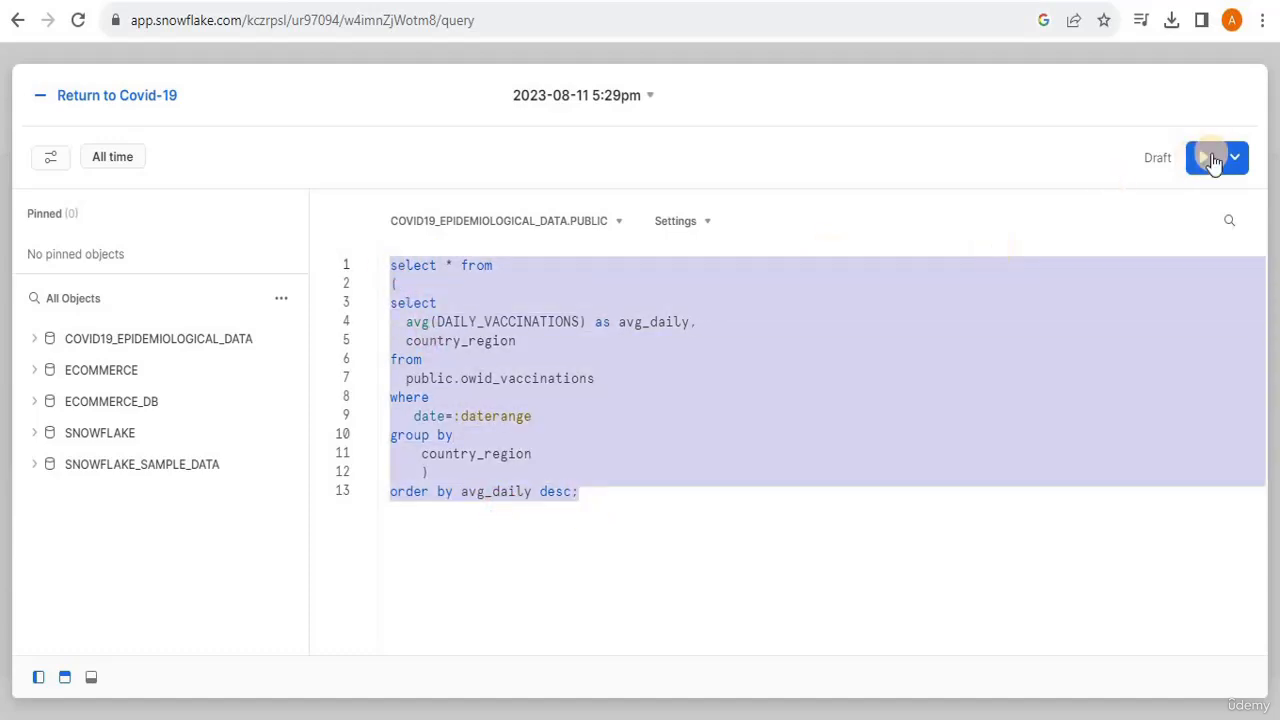
pyautogui.click(1205, 157)
pyautogui.moveTo(688, 362); pyautogui.dragTo(643, 218)
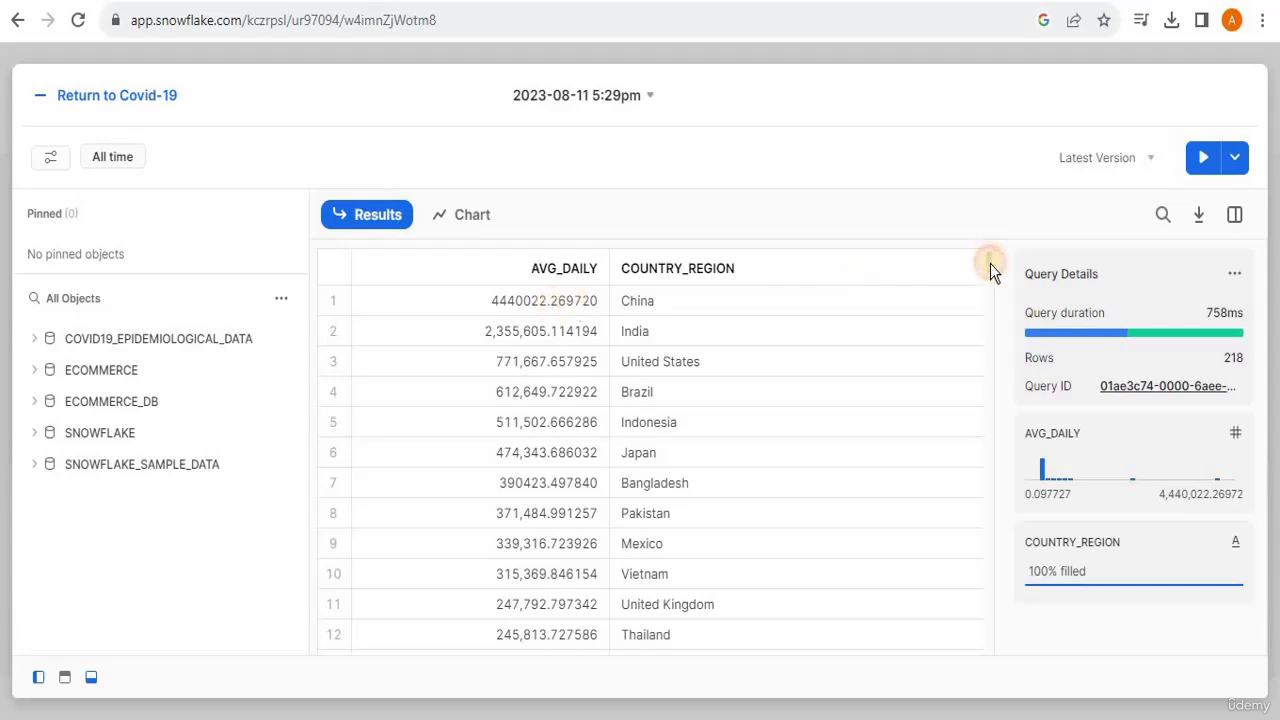
pyautogui.moveTo(990, 263)
pyautogui.mouseDown()
pyautogui.moveTo(990, 277)
pyautogui.moveTo(987, 249)
pyautogui.mouseUp()
# - Chart the query results as a bar chart with horizontal orientation and return to the Covid-19 dashboard
pyautogui.click(465, 228)
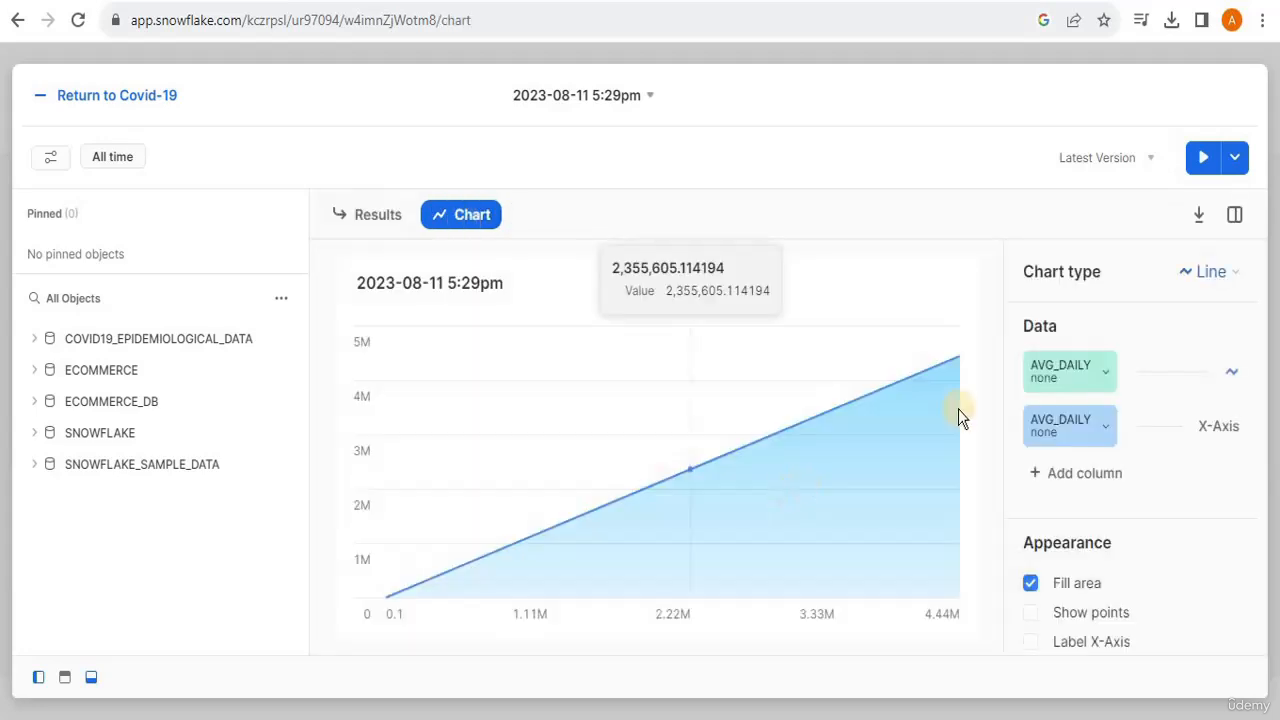
pyautogui.click(1213, 274)
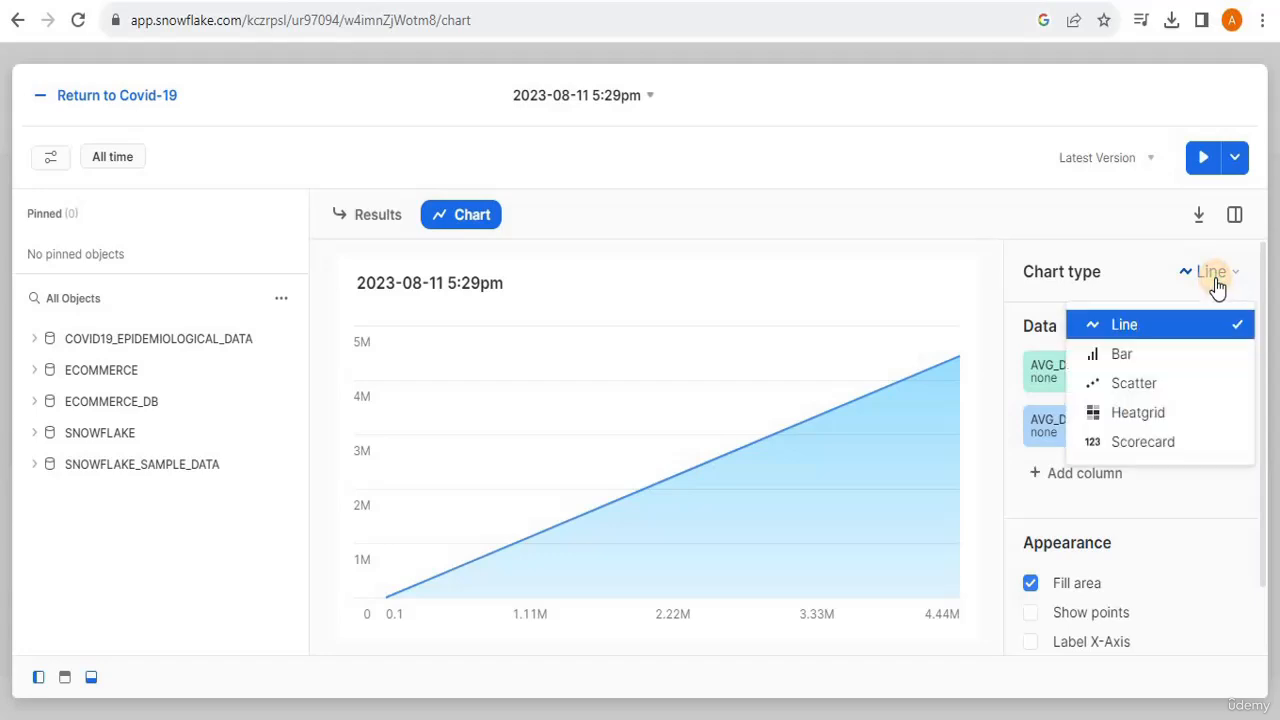
pyautogui.click(1120, 355)
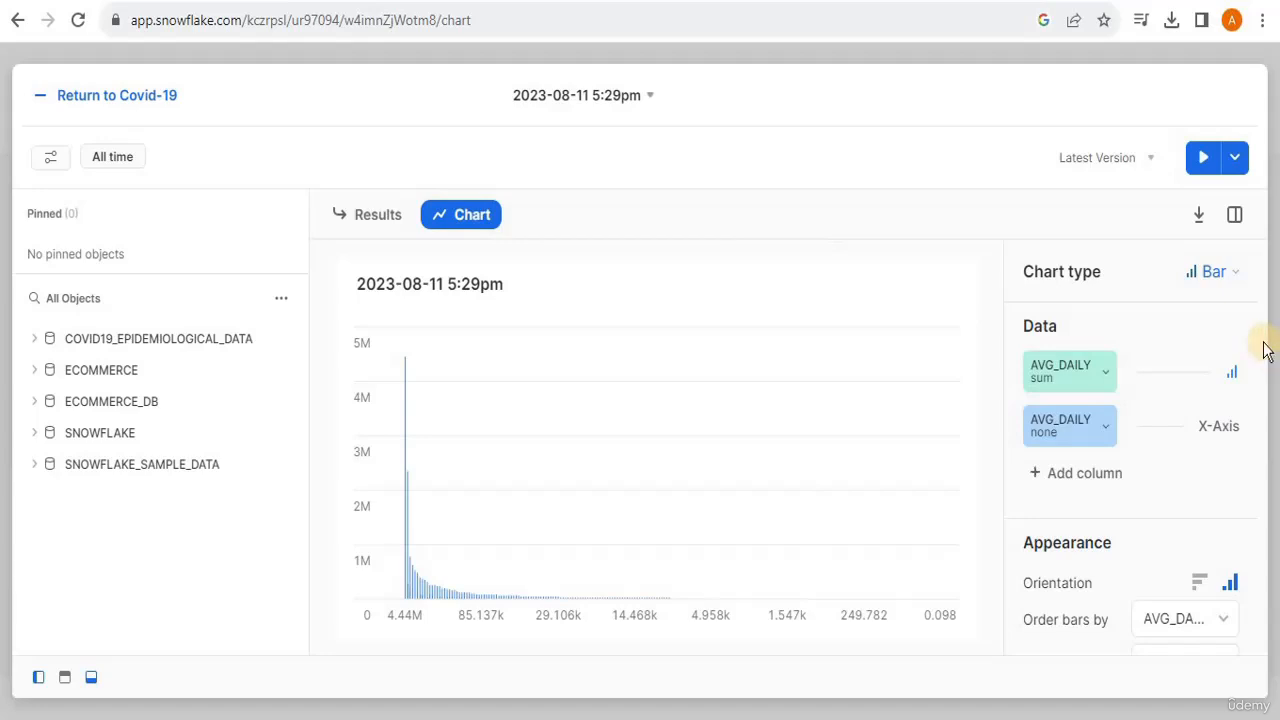
pyautogui.moveTo(1266, 429); pyautogui.dragTo(1249, 534)
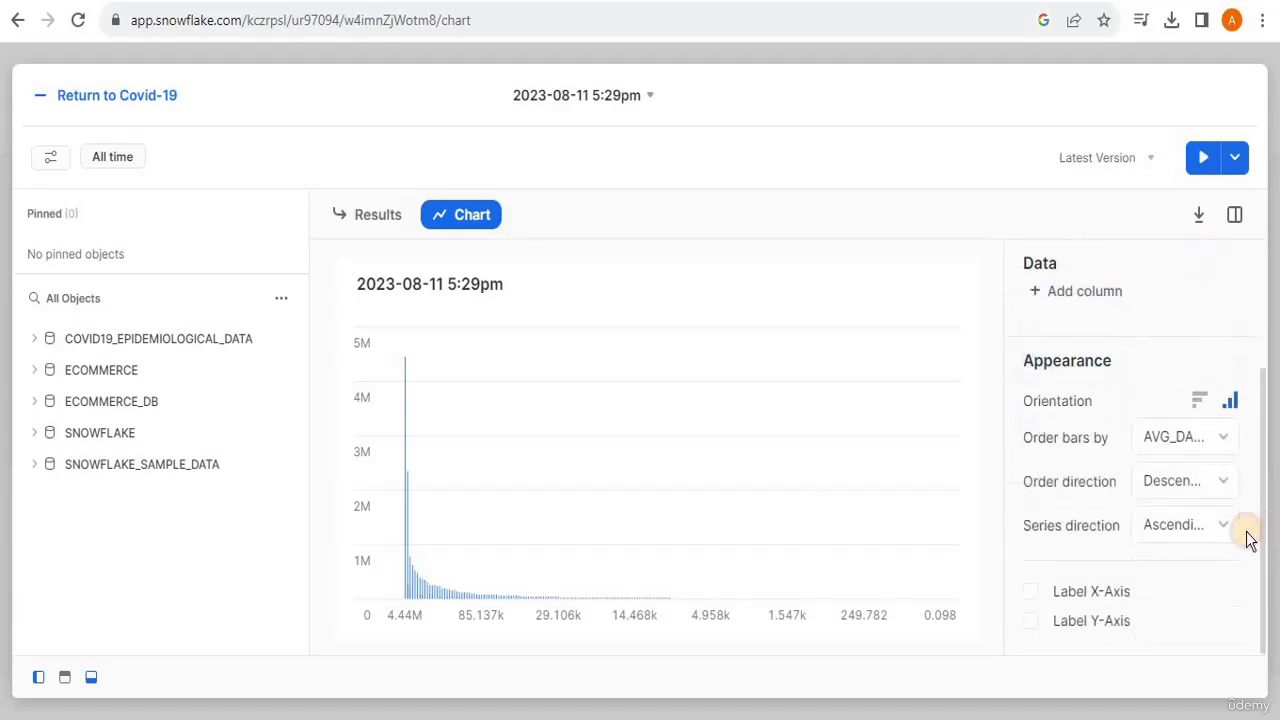
pyautogui.click(1201, 401)
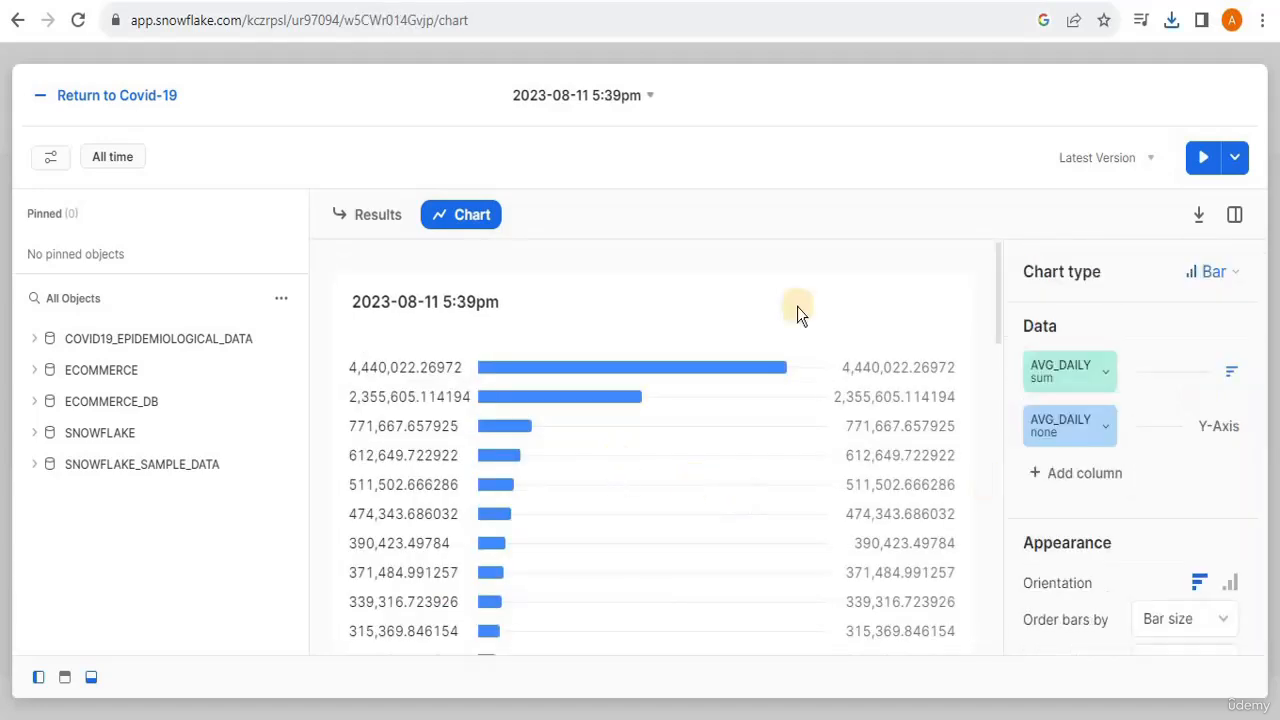
pyautogui.click(41, 100)
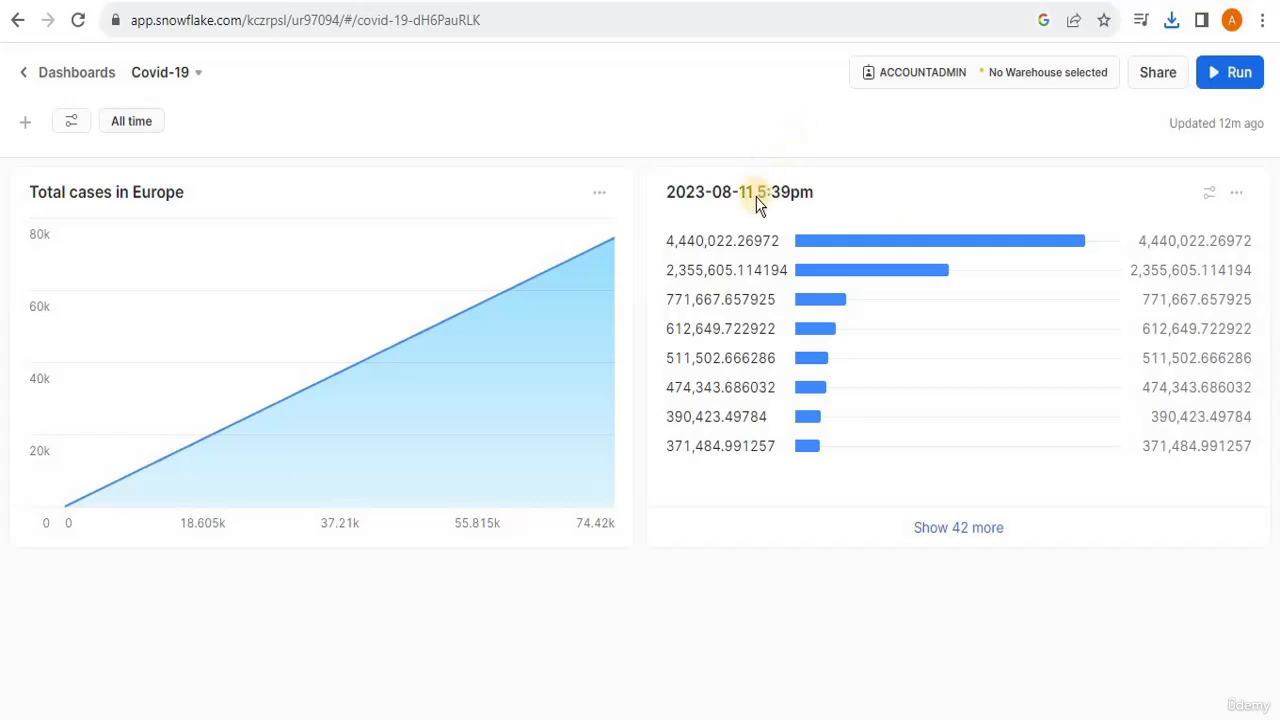
# - Open the new bar chart from the dashboard's tile list, rename its worksheet "Avg daily vaccinations per region", and return to the dashboard
pyautogui.click(25, 121)
pyautogui.moveTo(278, 423); pyautogui.dragTo(272, 558)
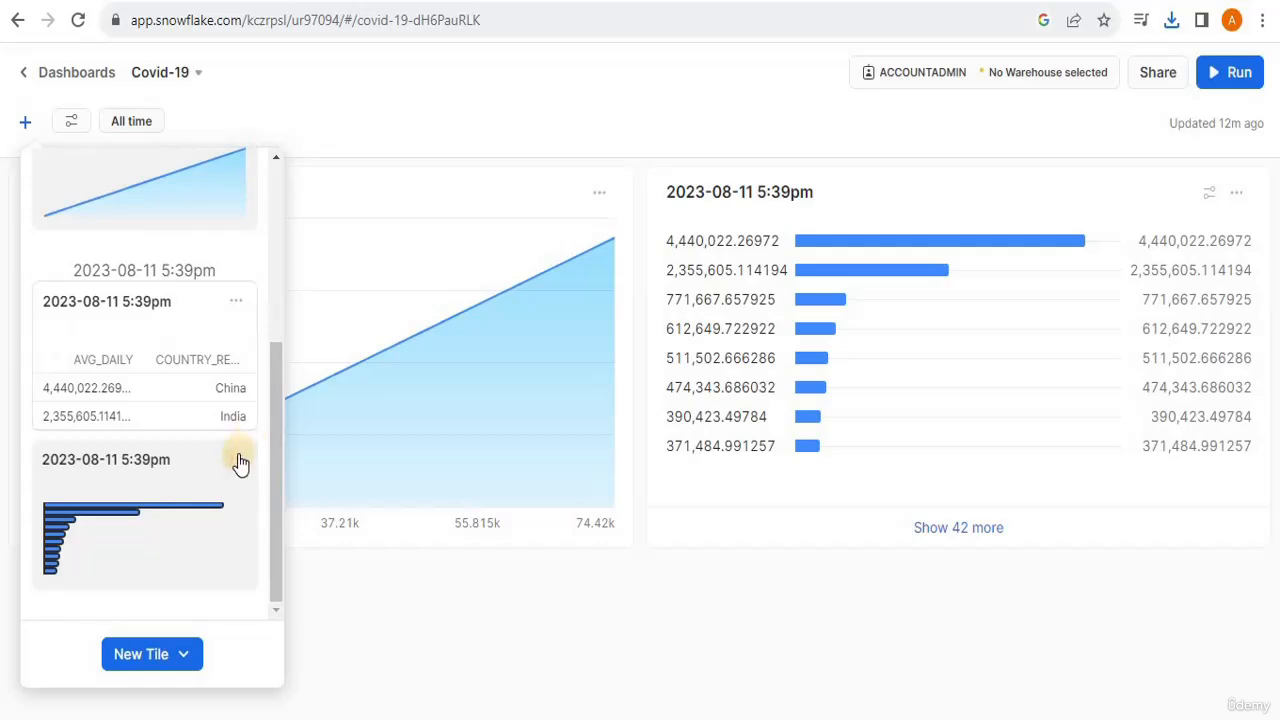
pyautogui.click(237, 462)
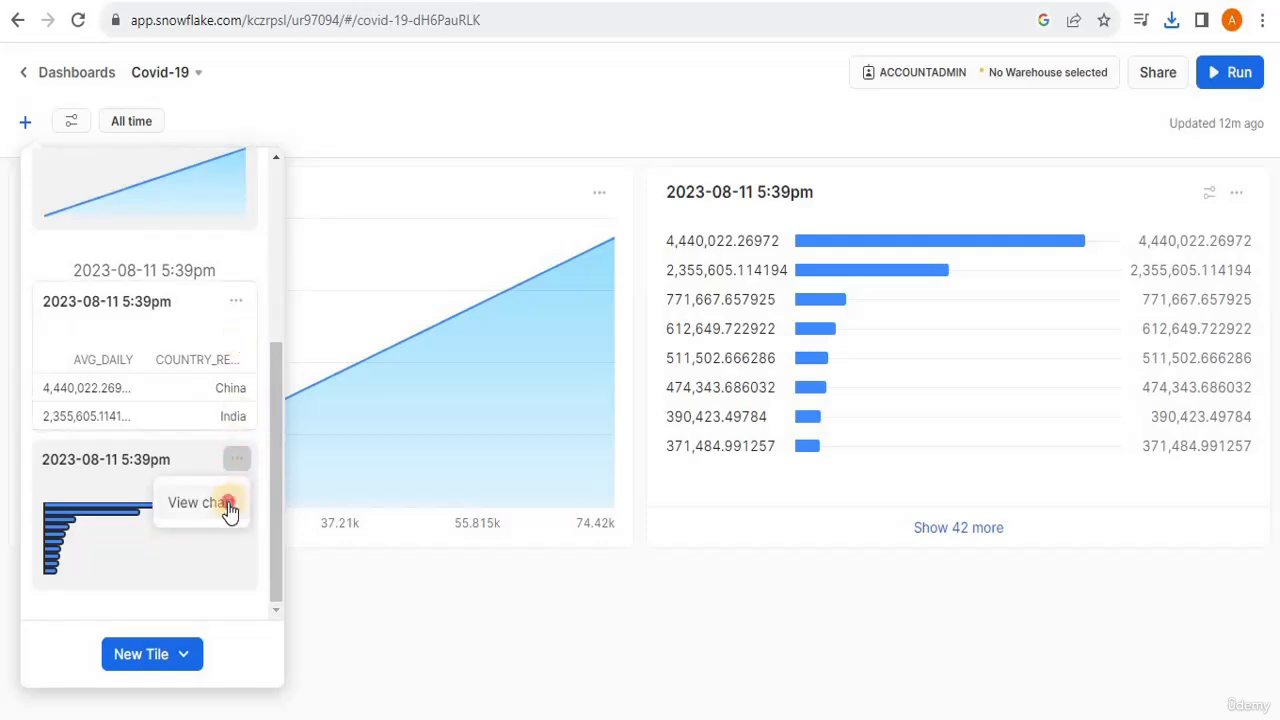
pyautogui.click(222, 505)
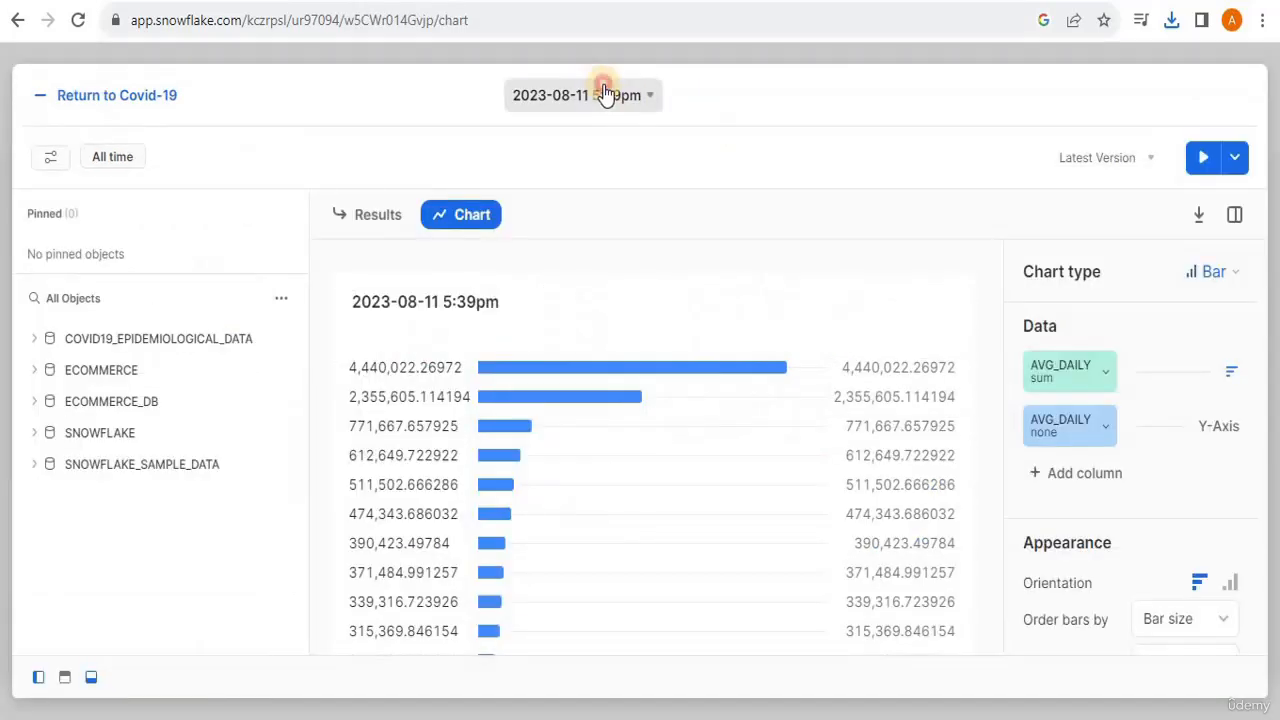
pyautogui.click(612, 95)
pyautogui.press('BackSpace')
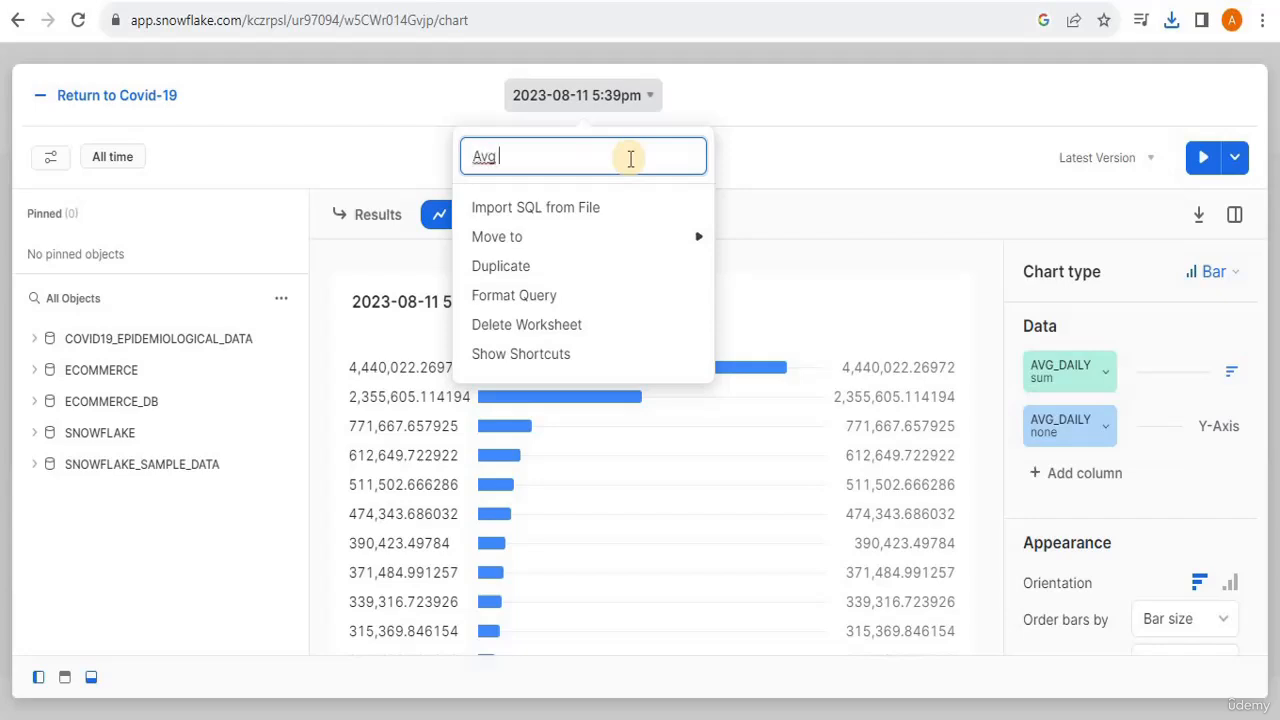
pyautogui.write('Avg daily vaccinations per region')
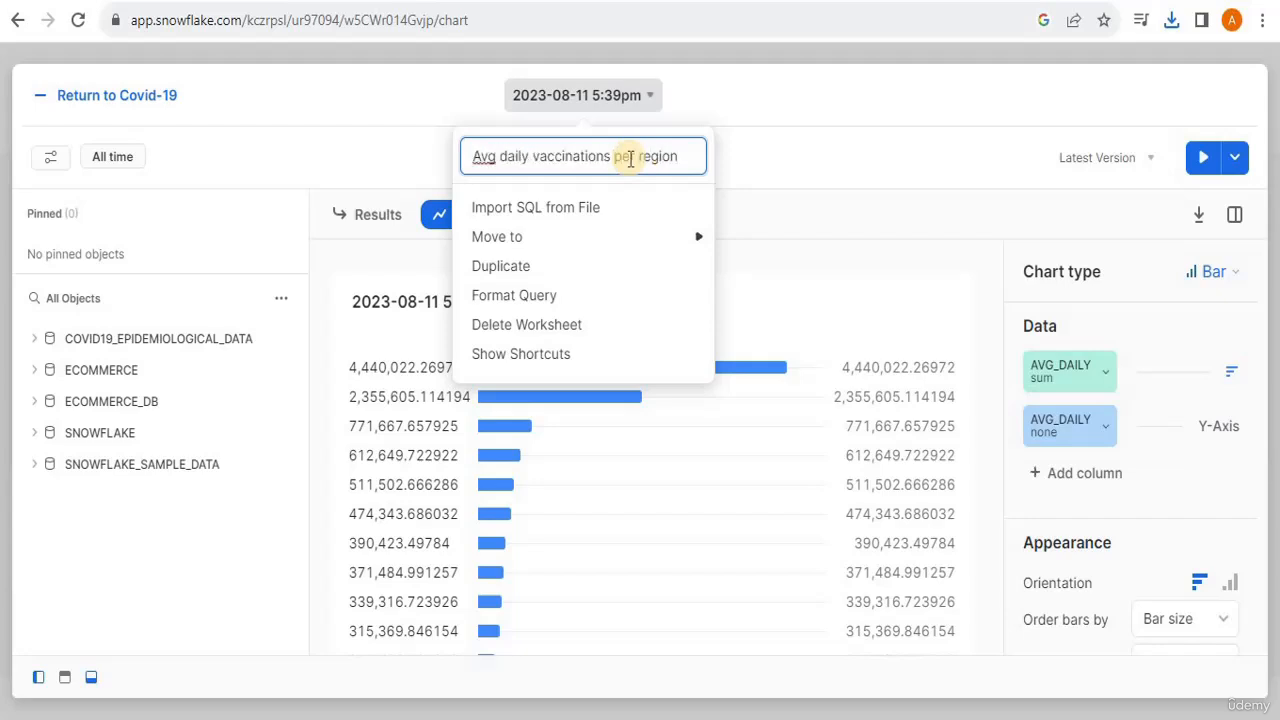
pyautogui.press('Return')
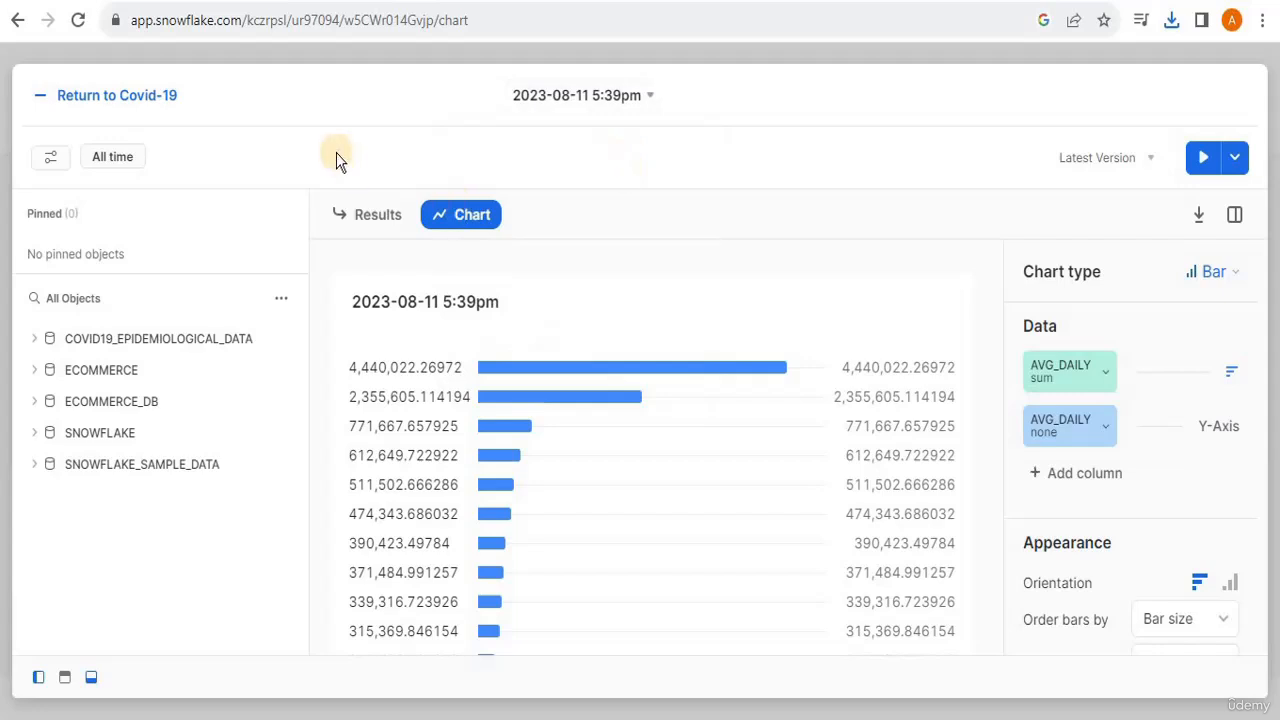
pyautogui.click(43, 97)
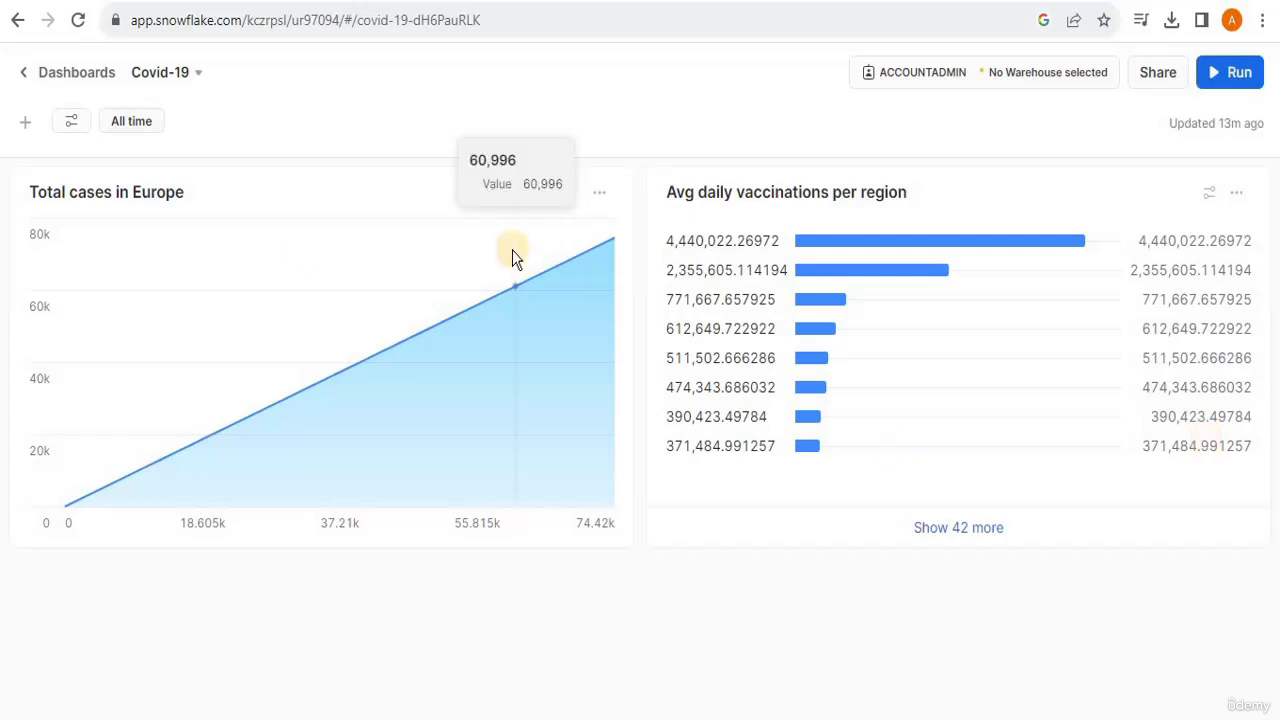
# - Reopen the "Avg daily vaccinations per region" chart from the dashboard's tile list
pyautogui.click(25, 121)
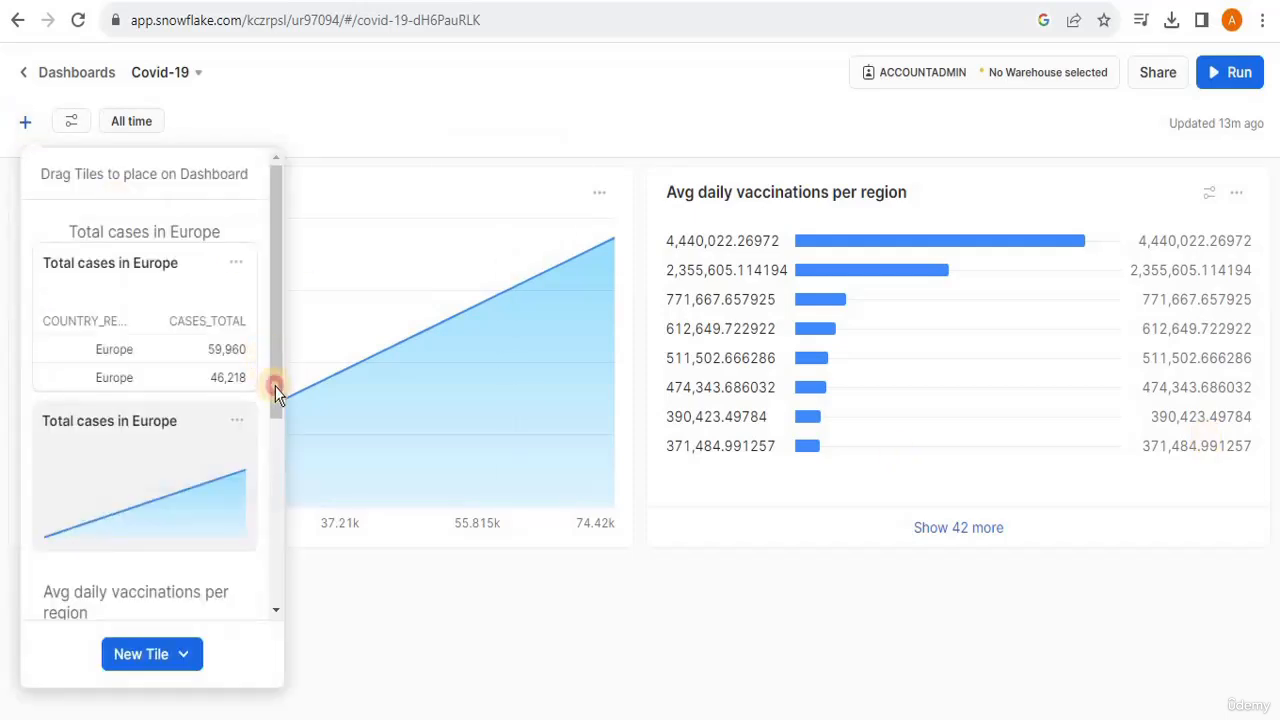
pyautogui.scroll(-4, 258, 430)
pyautogui.click(229, 506)
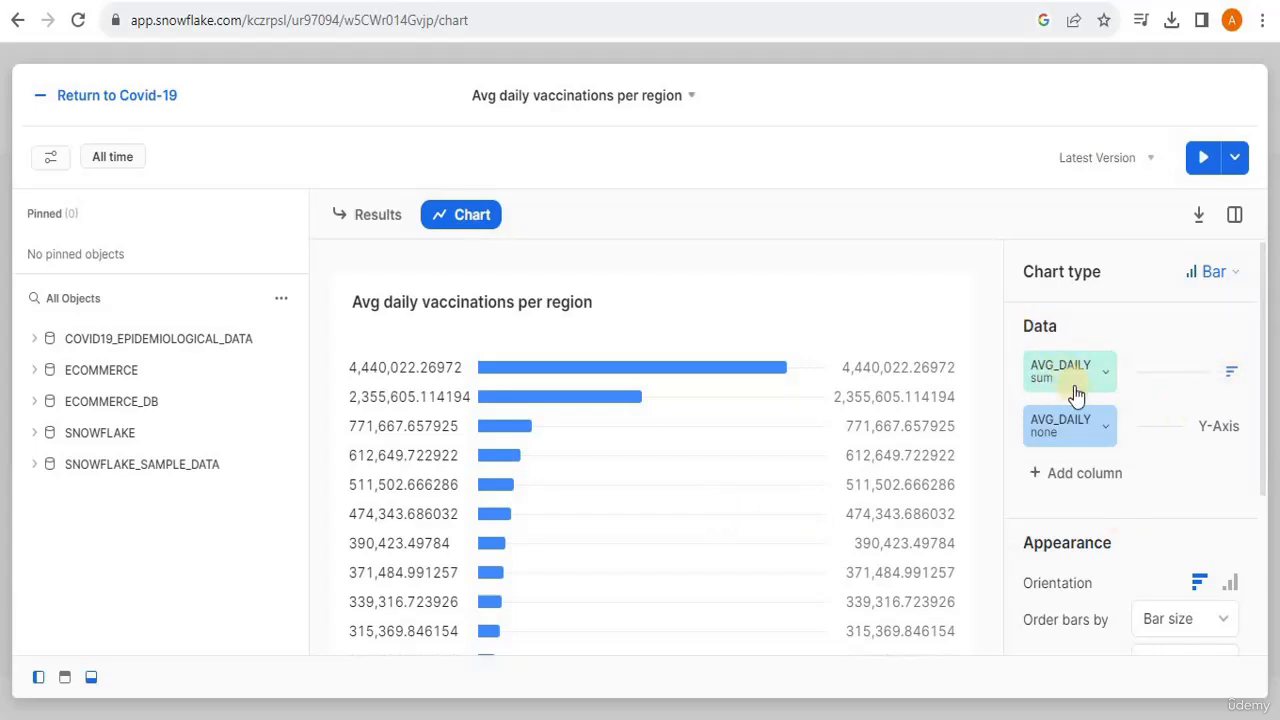
# - Try COUNTRY_REGION as the chart's bar column in place of AVG_DAILY
pyautogui.click(1100, 440)
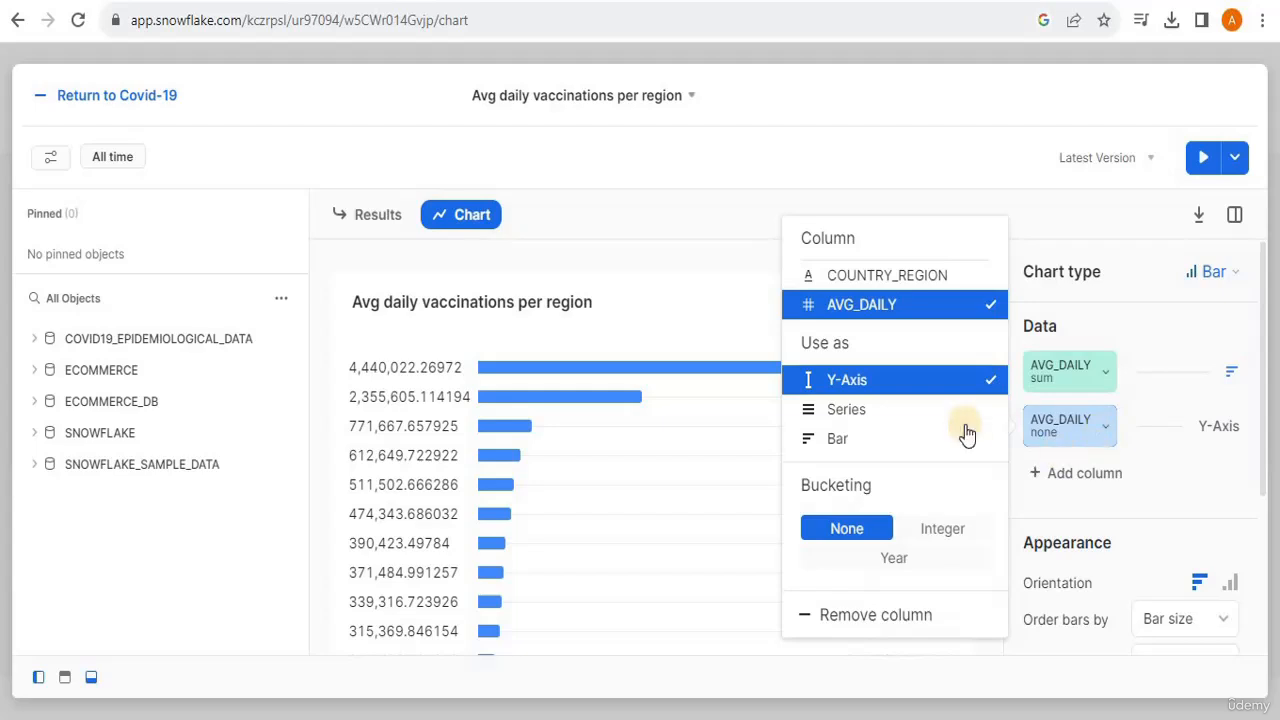
pyautogui.click(1097, 428)
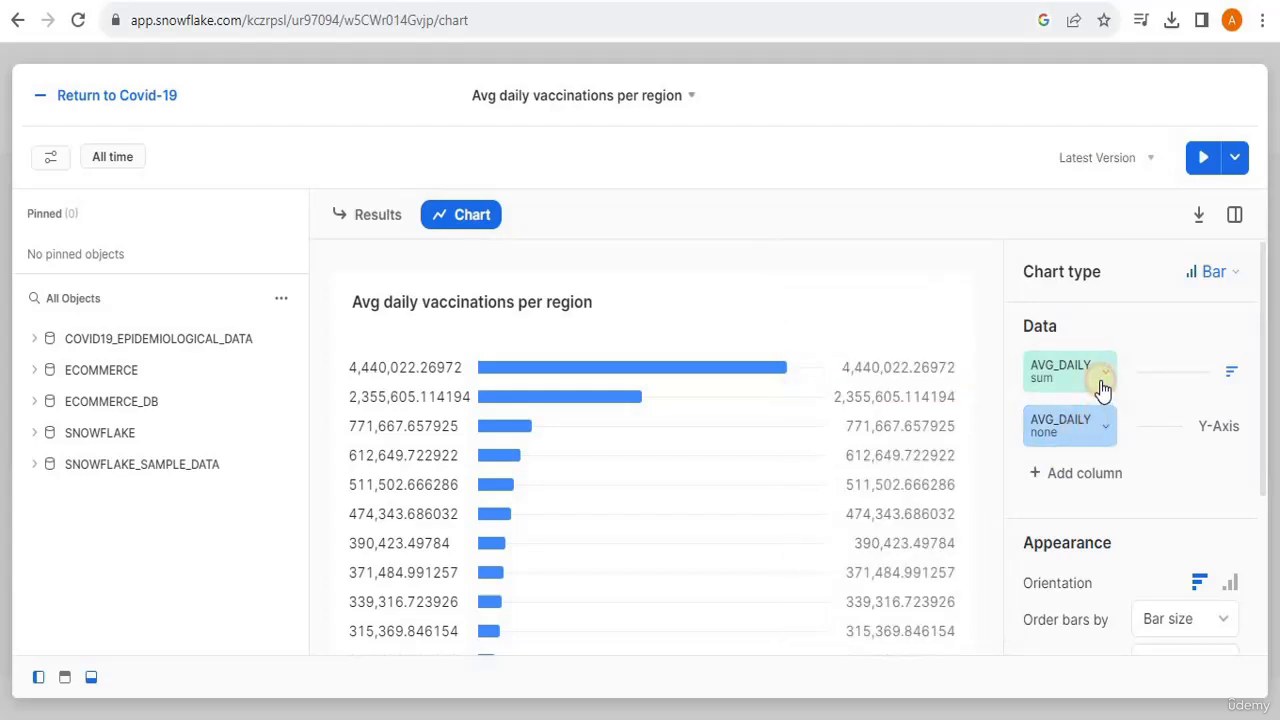
pyautogui.click(1103, 386)
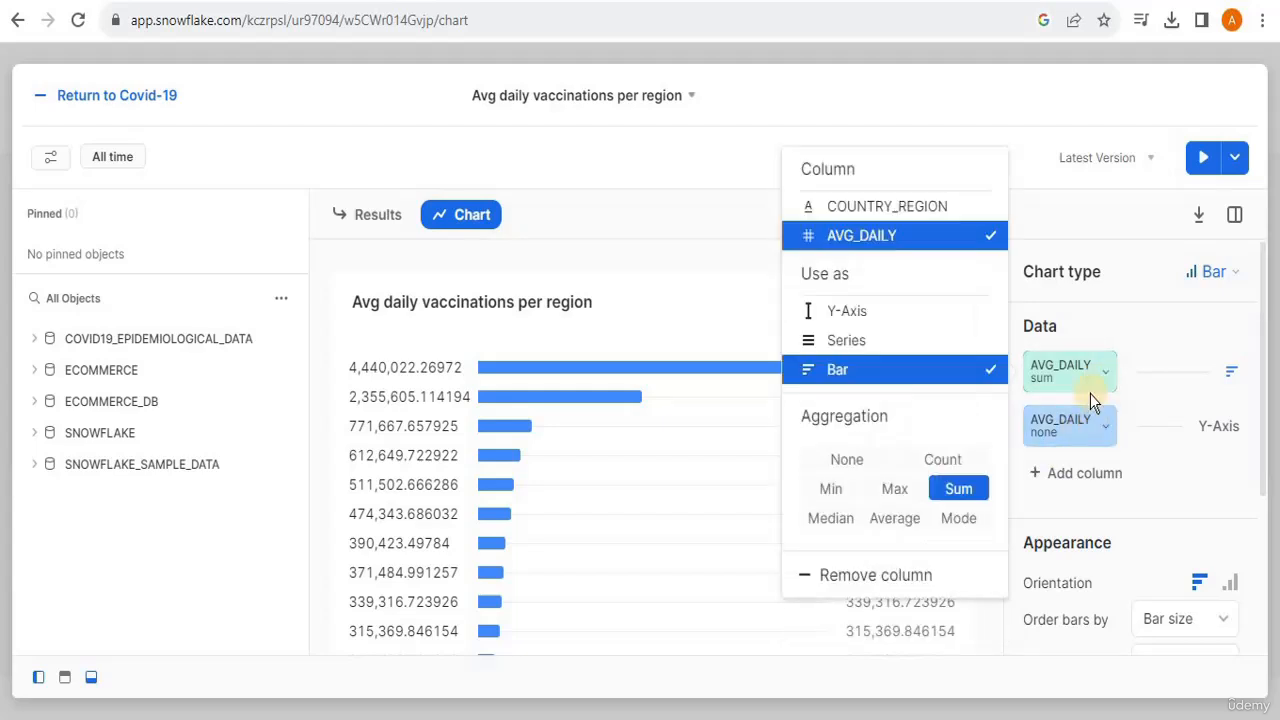
pyautogui.click(847, 207)
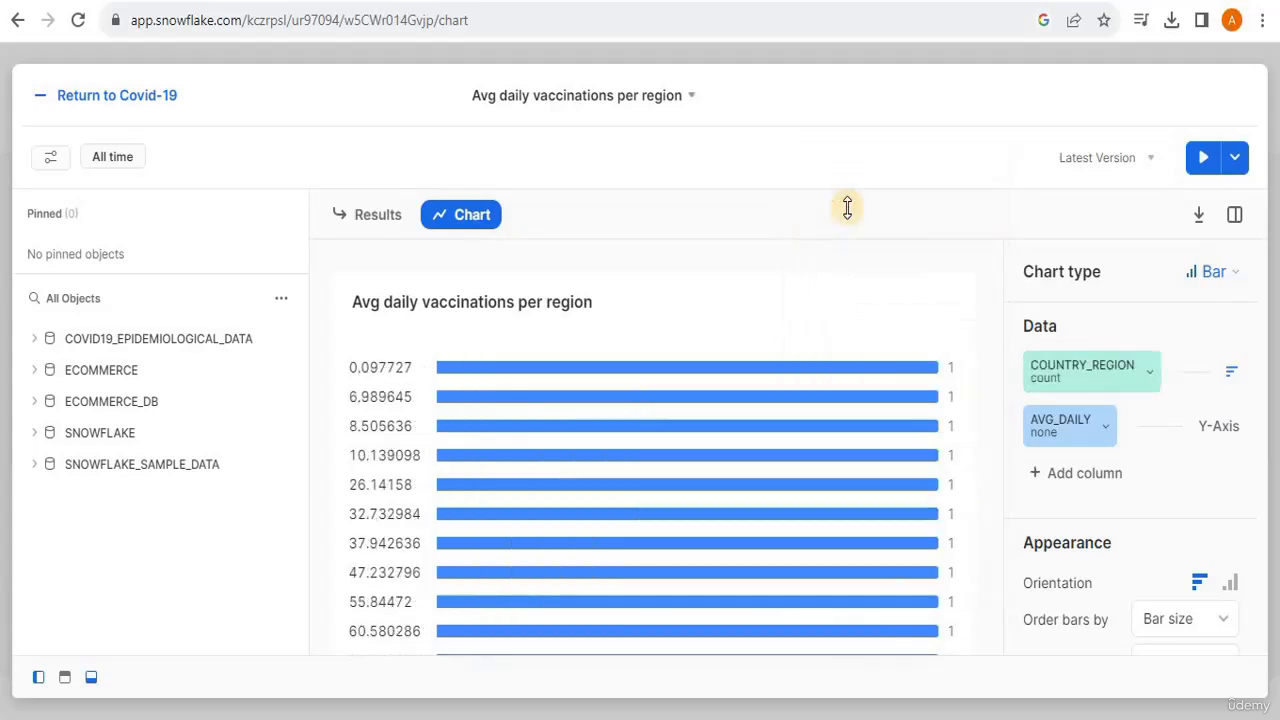
pyautogui.click(1088, 436)
pyautogui.click(1134, 380)
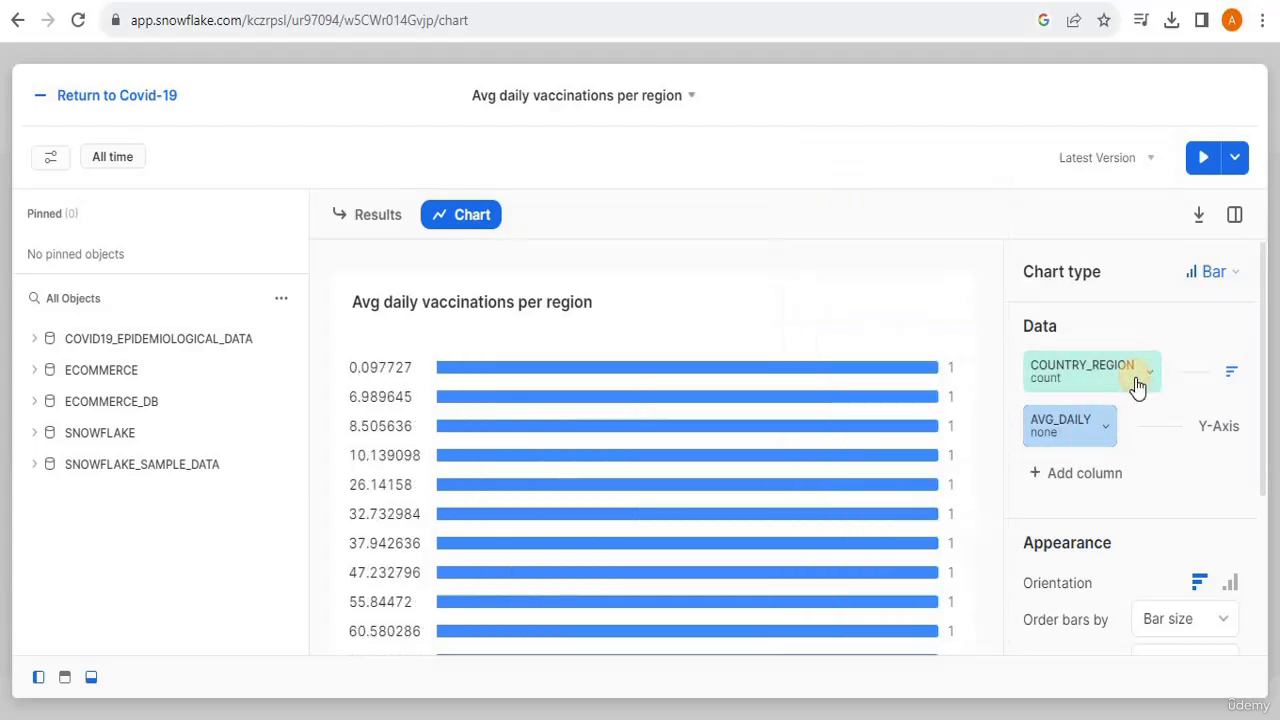
pyautogui.click(868, 276)
# - Set the bar chart's Y-axis column to COUNTRY_REGION and return to the dashboard
pyautogui.click(1093, 432)
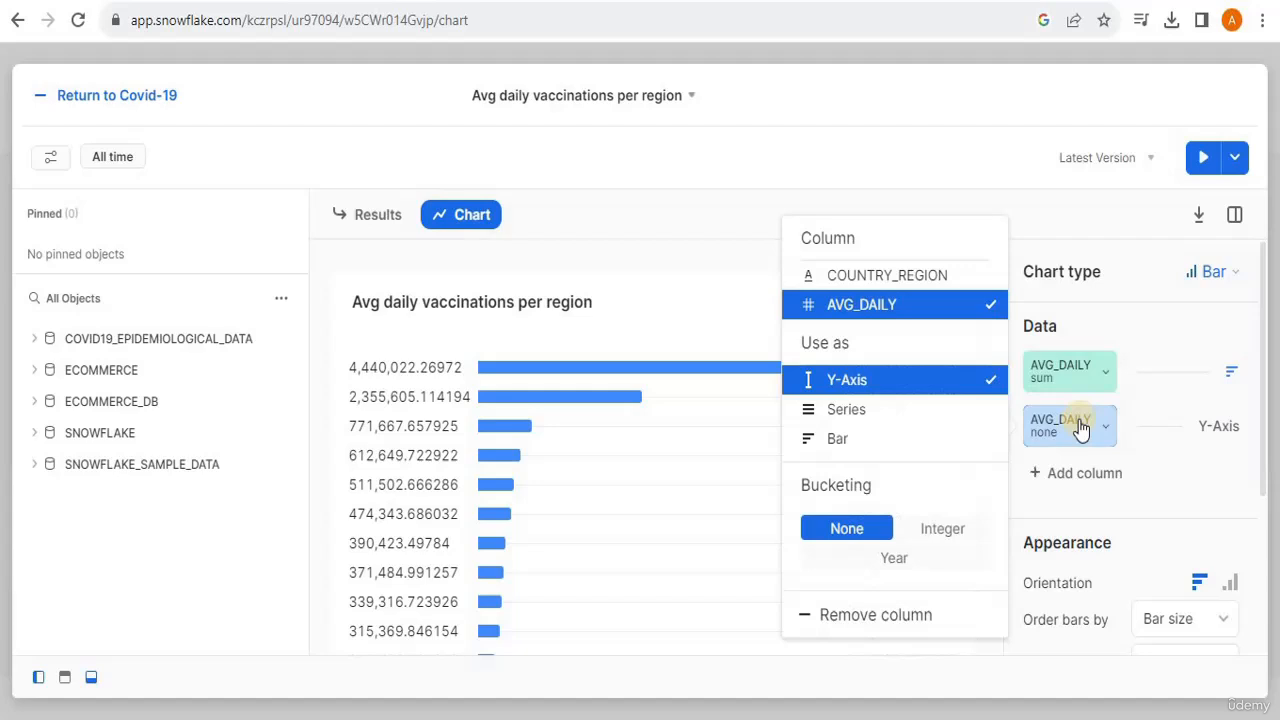
pyautogui.click(866, 278)
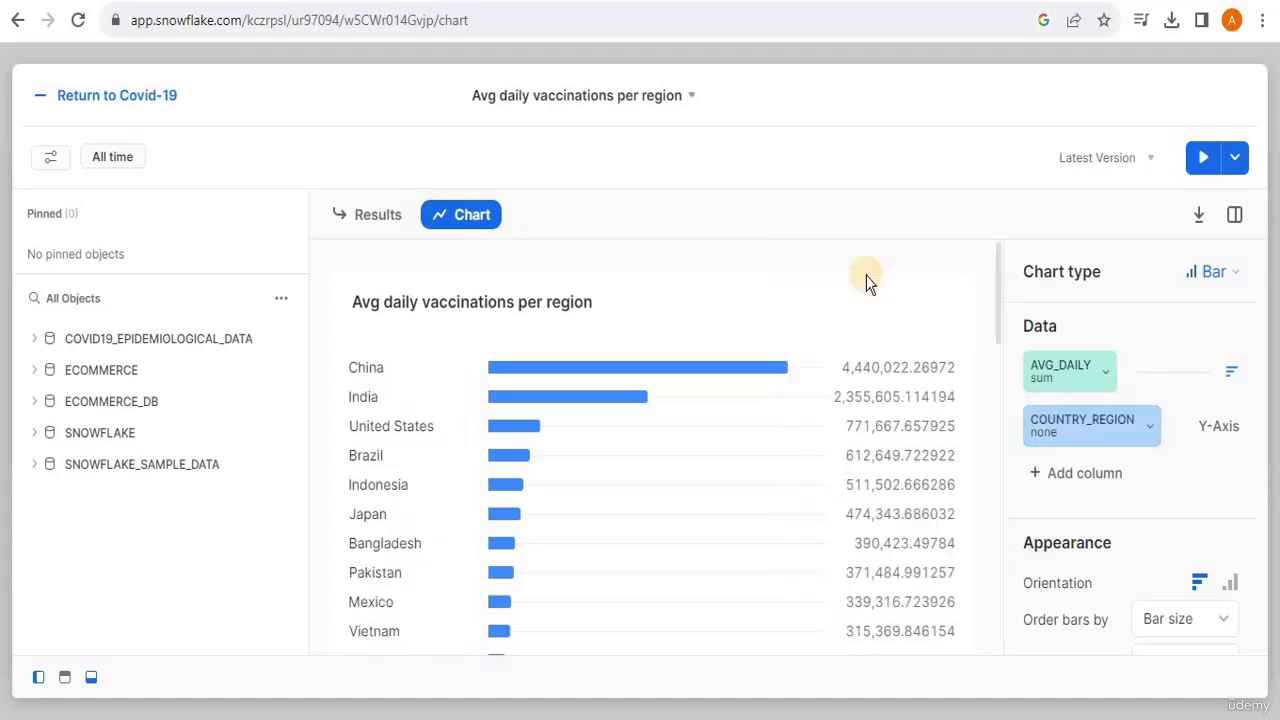
pyautogui.click(36, 100)
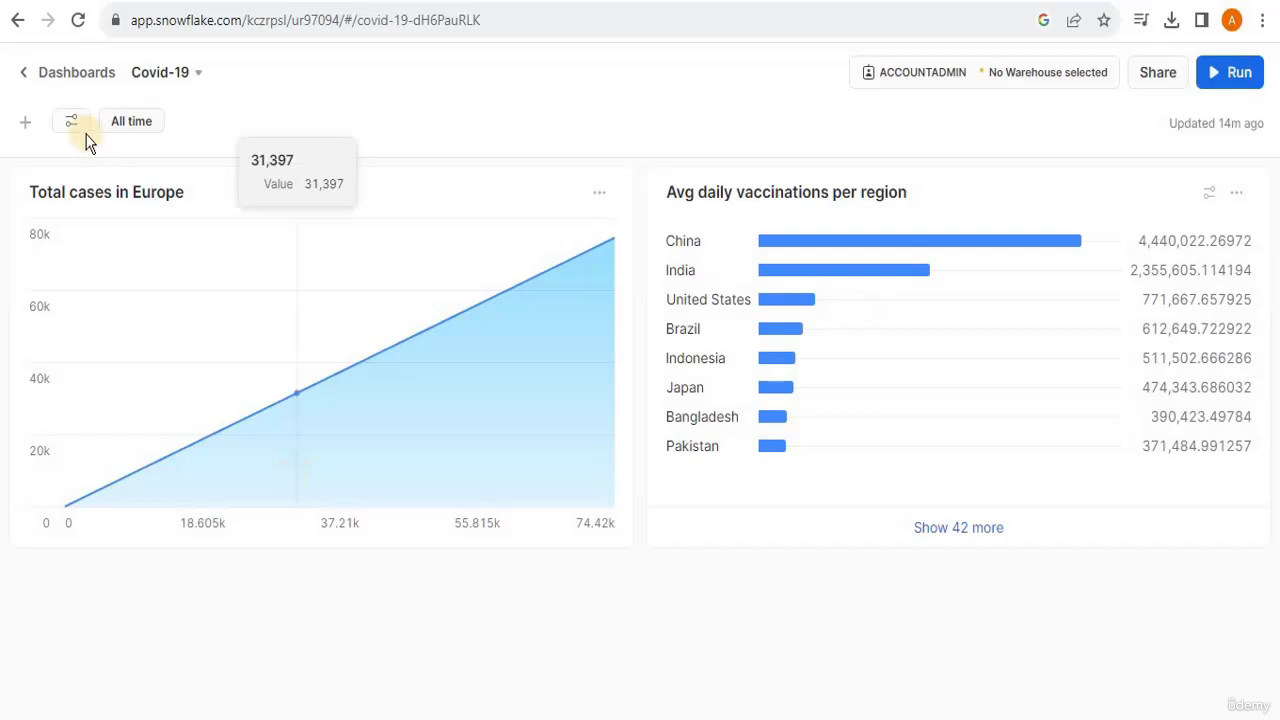
# - Add a new worksheet tile and paste in the query summing DEATH per PROVINCE_STATE from CT_US_COVID_TESTS, filtered by date=:daterange, descending, limit 5
pyautogui.click(27, 125)
pyautogui.click(191, 651)
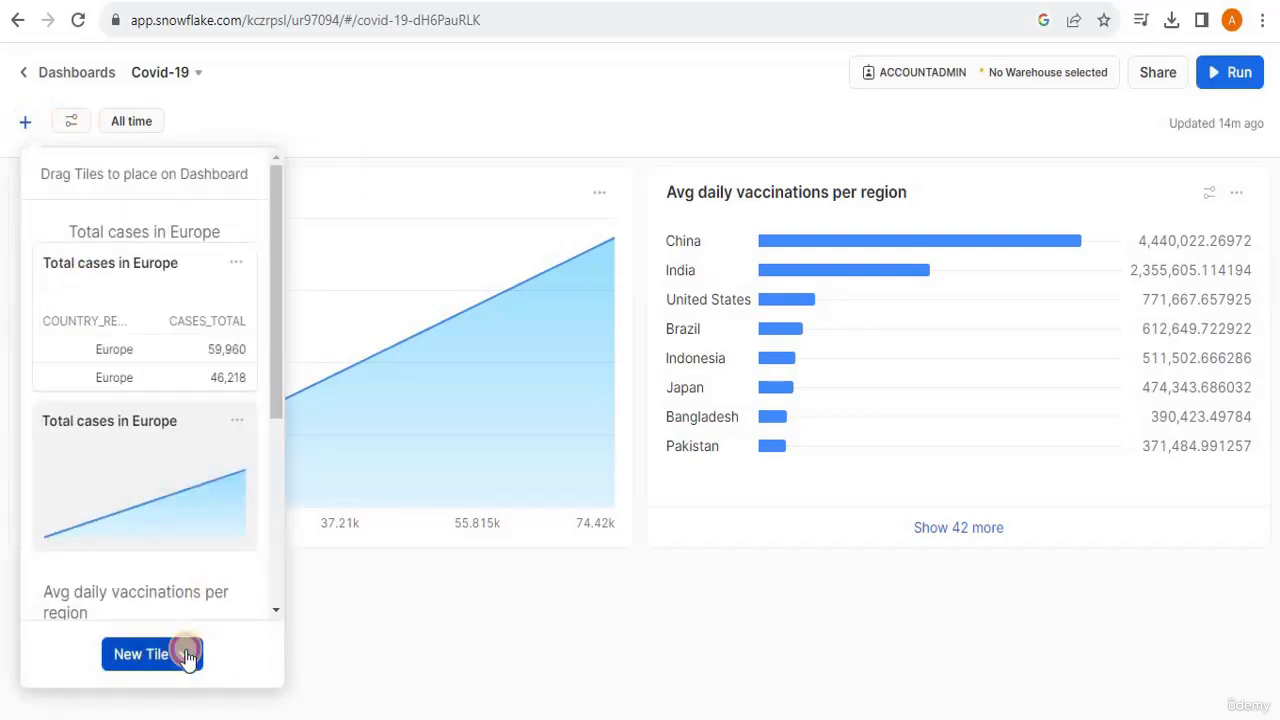
pyautogui.click(214, 576)
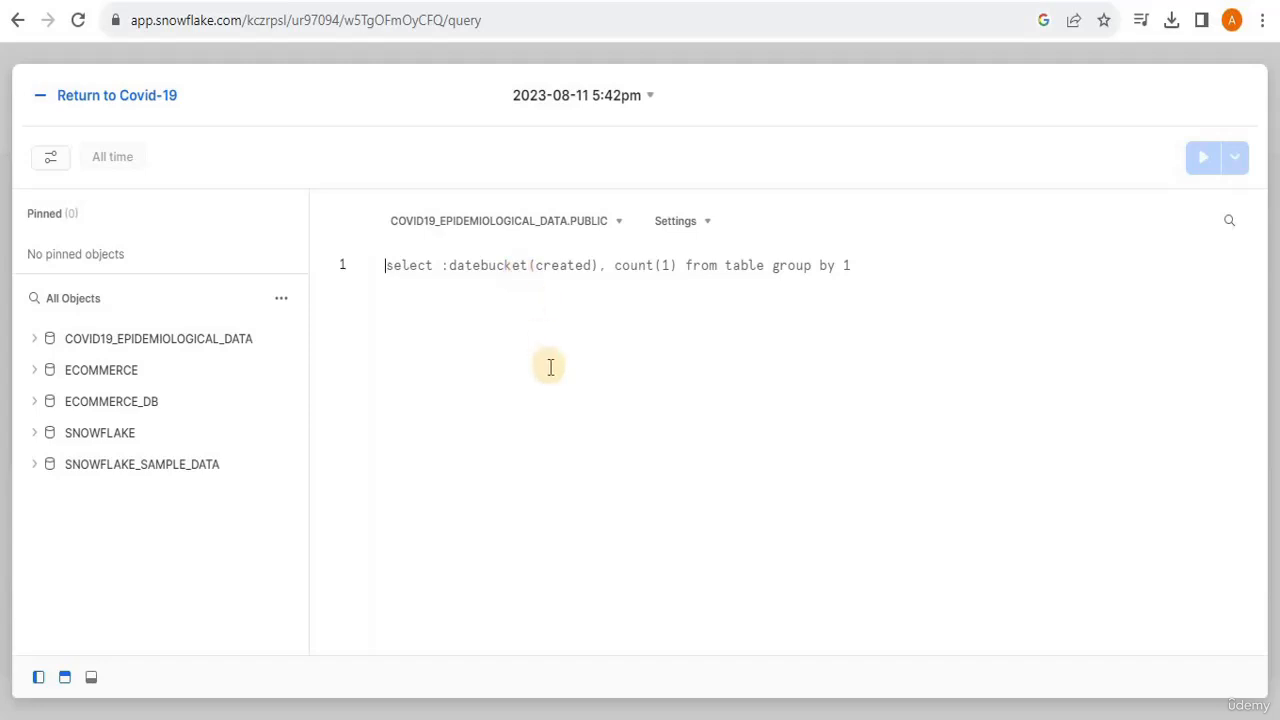
pyautogui.click(435, 276)
pyautogui.write('select PROVINCE_STATE, sum(DEATH) from CT_US_COVID_TESTS where date=:daterange group by PROVINCE_STATE order by sum(DEATH) desc limit 5;')
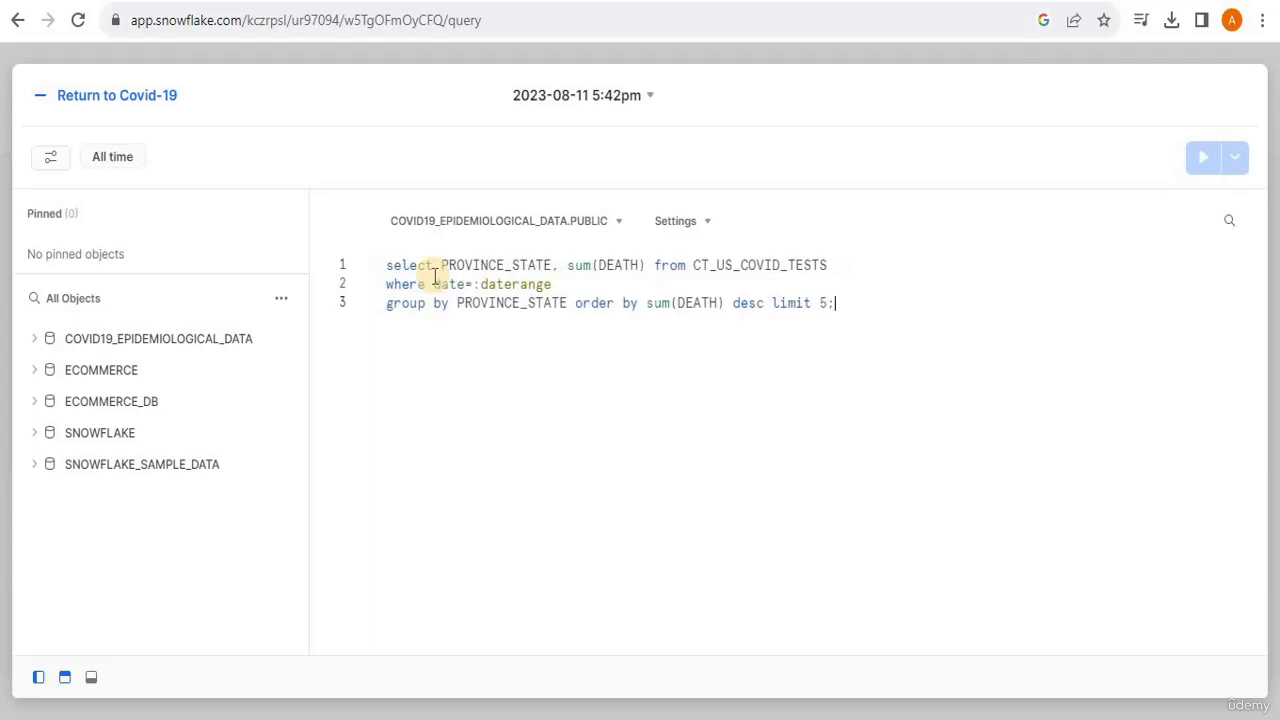
pyautogui.moveTo(443, 265); pyautogui.dragTo(836, 266)
pyautogui.click(657, 265)
pyautogui.click(836, 265)
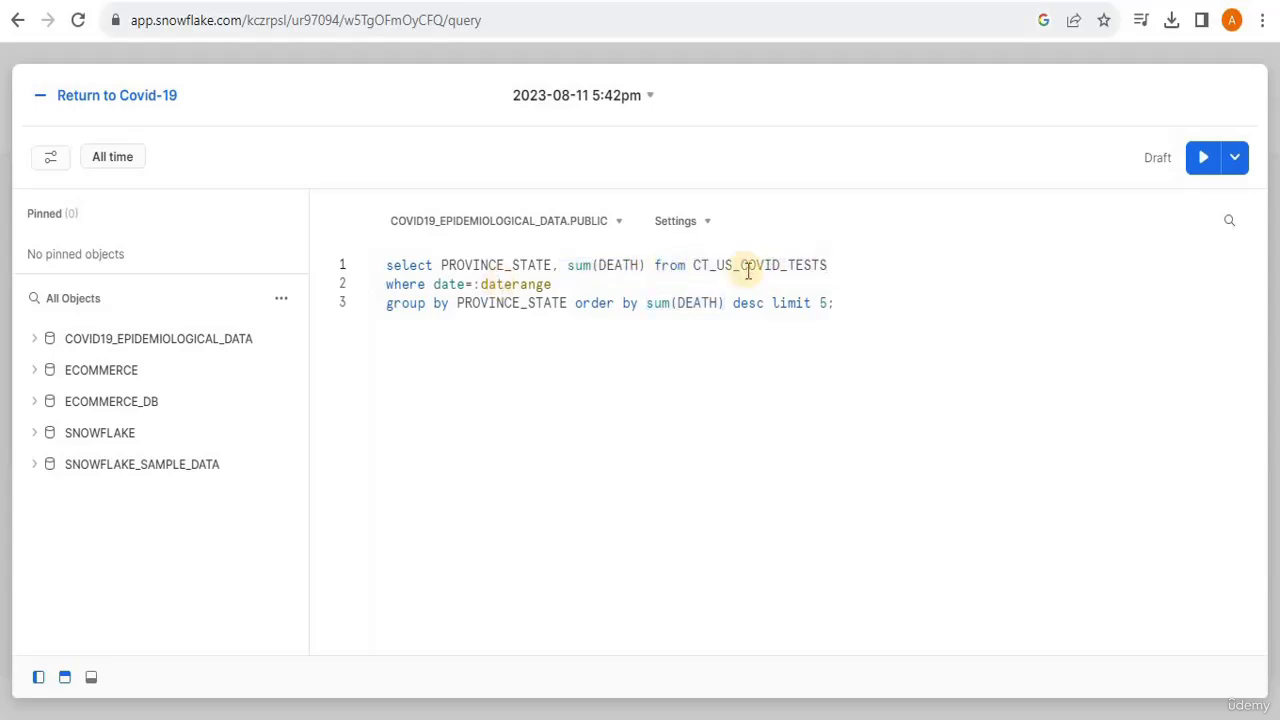
# - Re-enter daterange as the date filter in the query's where clause and keep the date range at All time
pyautogui.click(693, 265)
pyautogui.moveTo(722, 265); pyautogui.dragTo(830, 266)
pyautogui.click(425, 284)
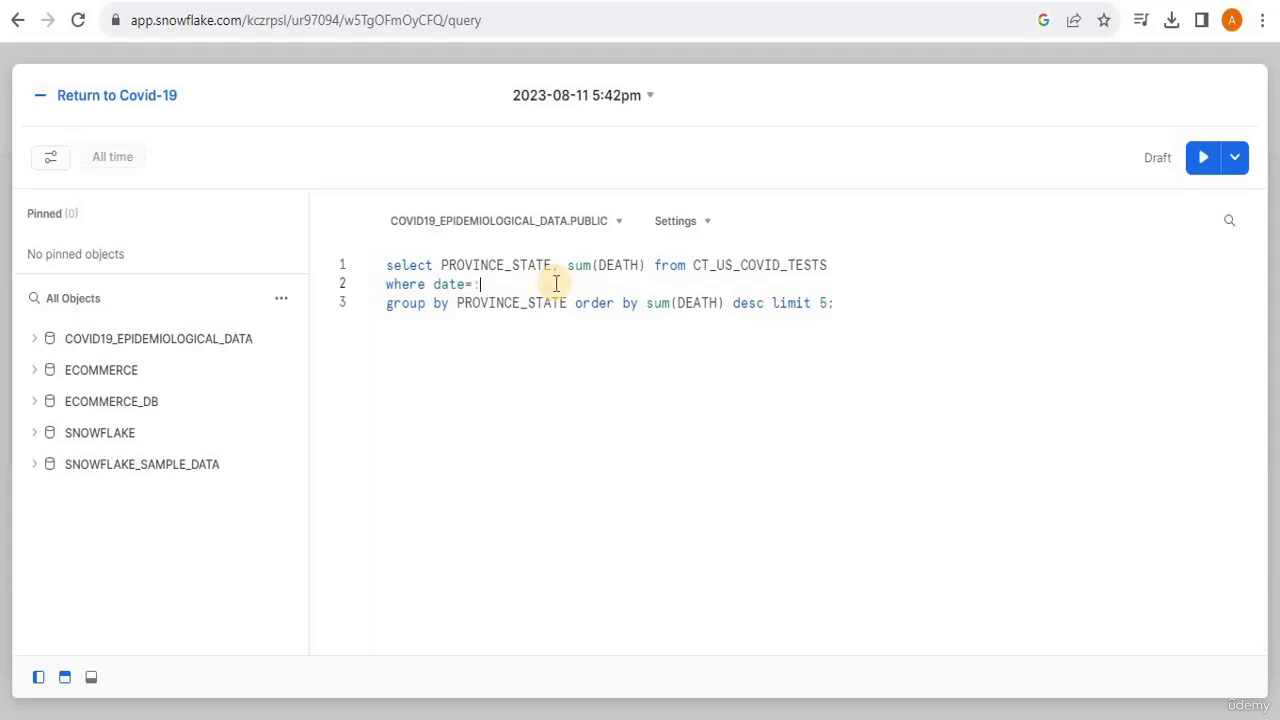
pyautogui.write('daterange')
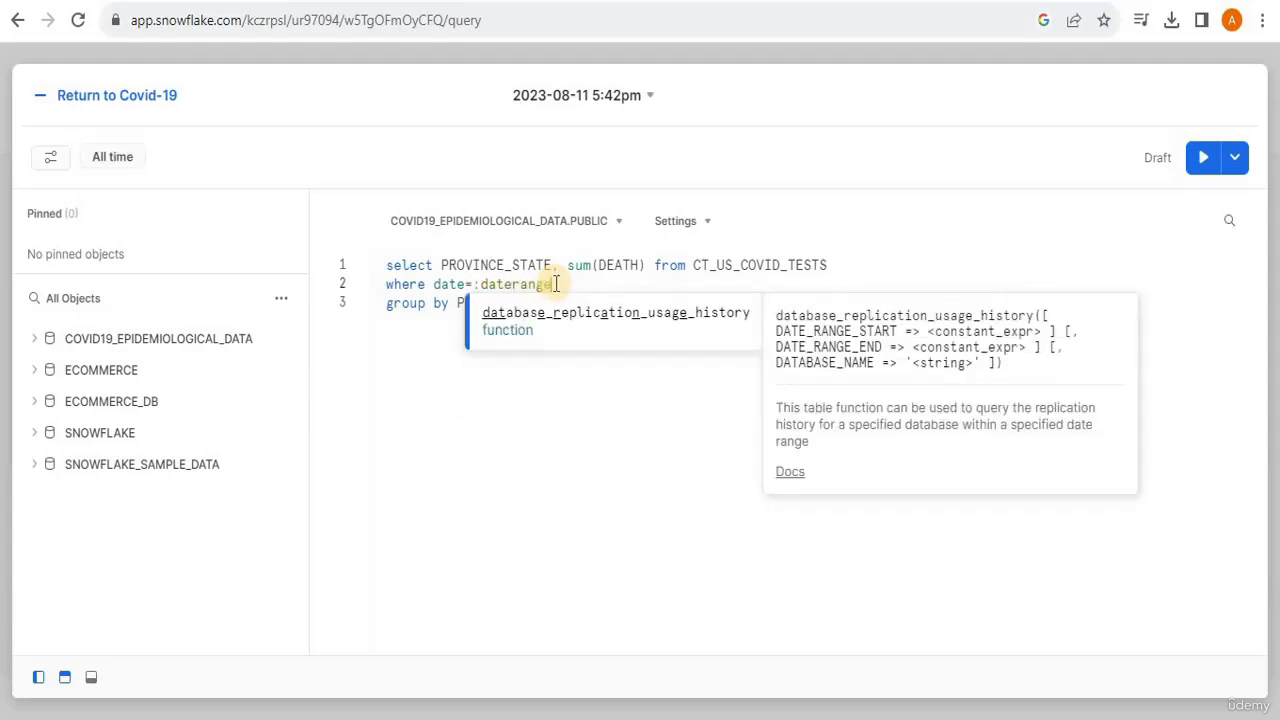
pyautogui.press('Escape')
pyautogui.press('Return')
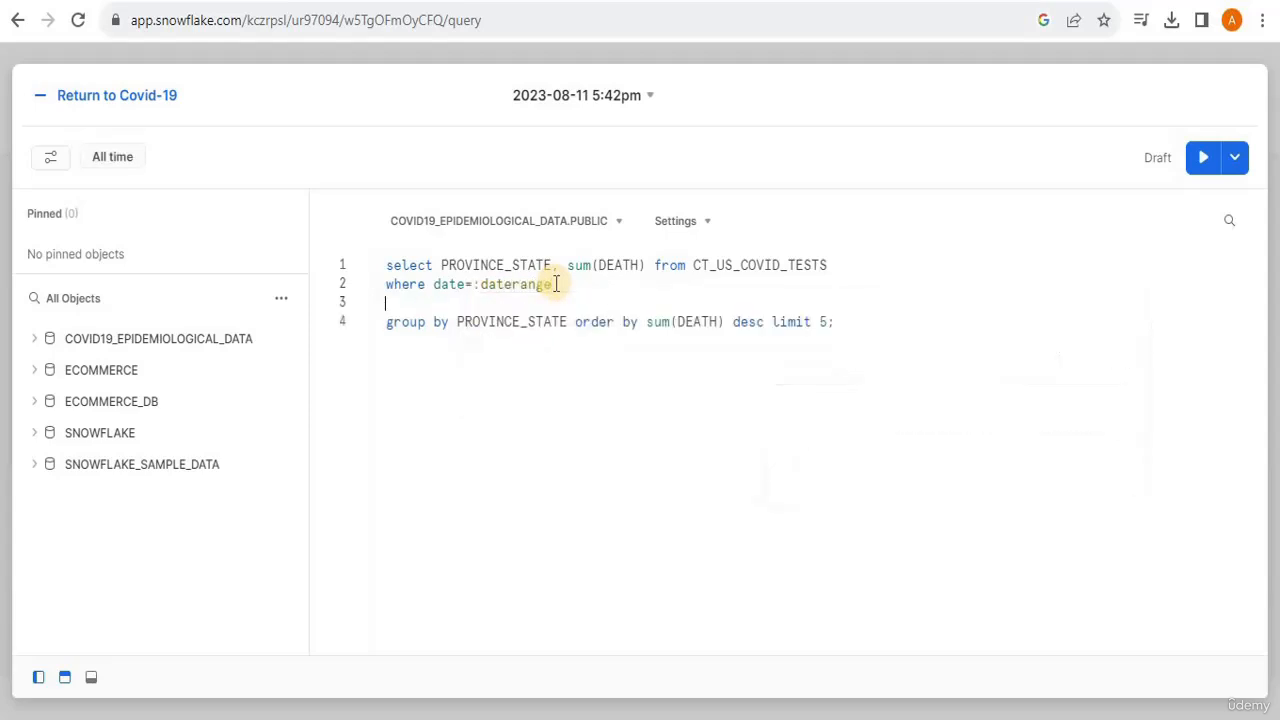
pyautogui.click(126, 171)
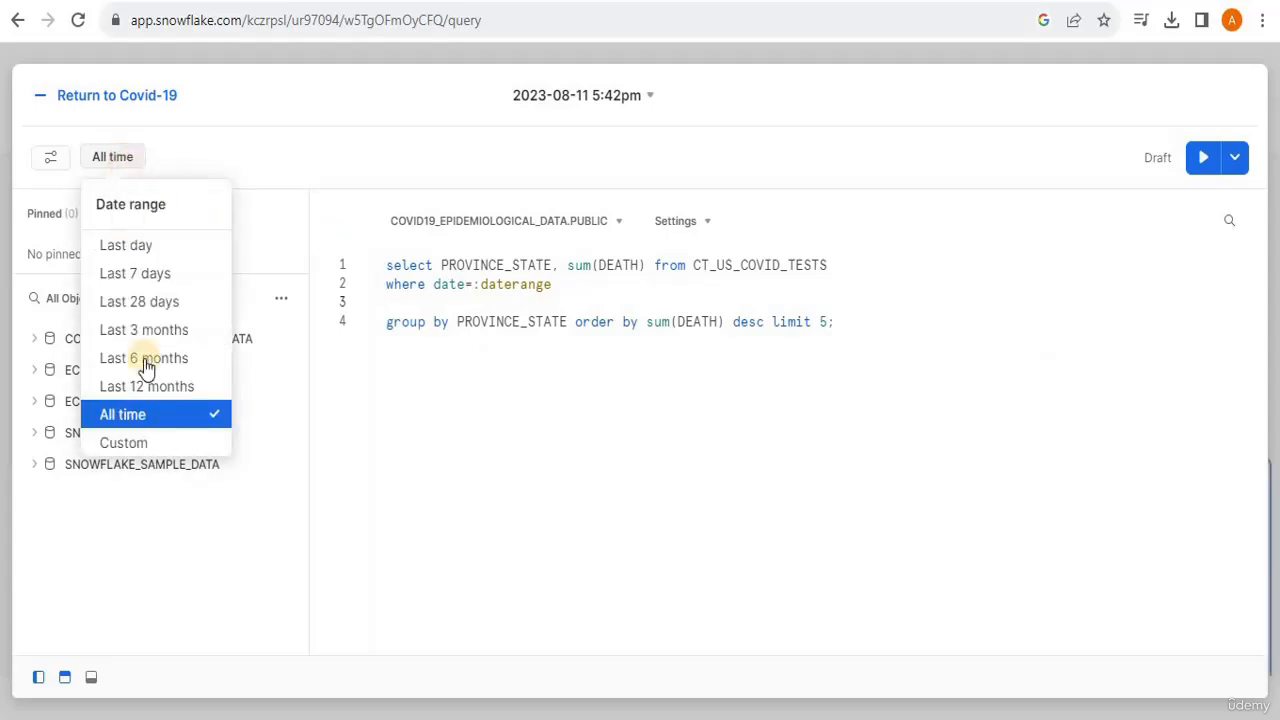
pyautogui.click(151, 426)
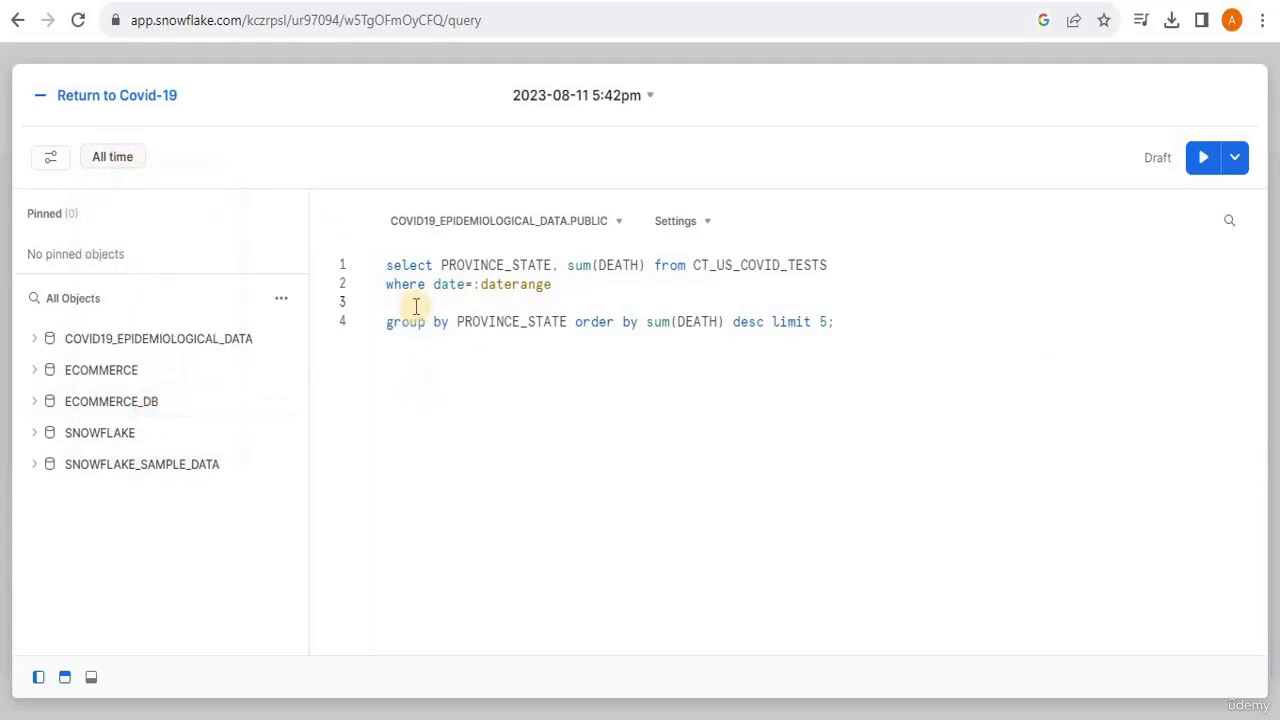
pyautogui.press('BackSpace')
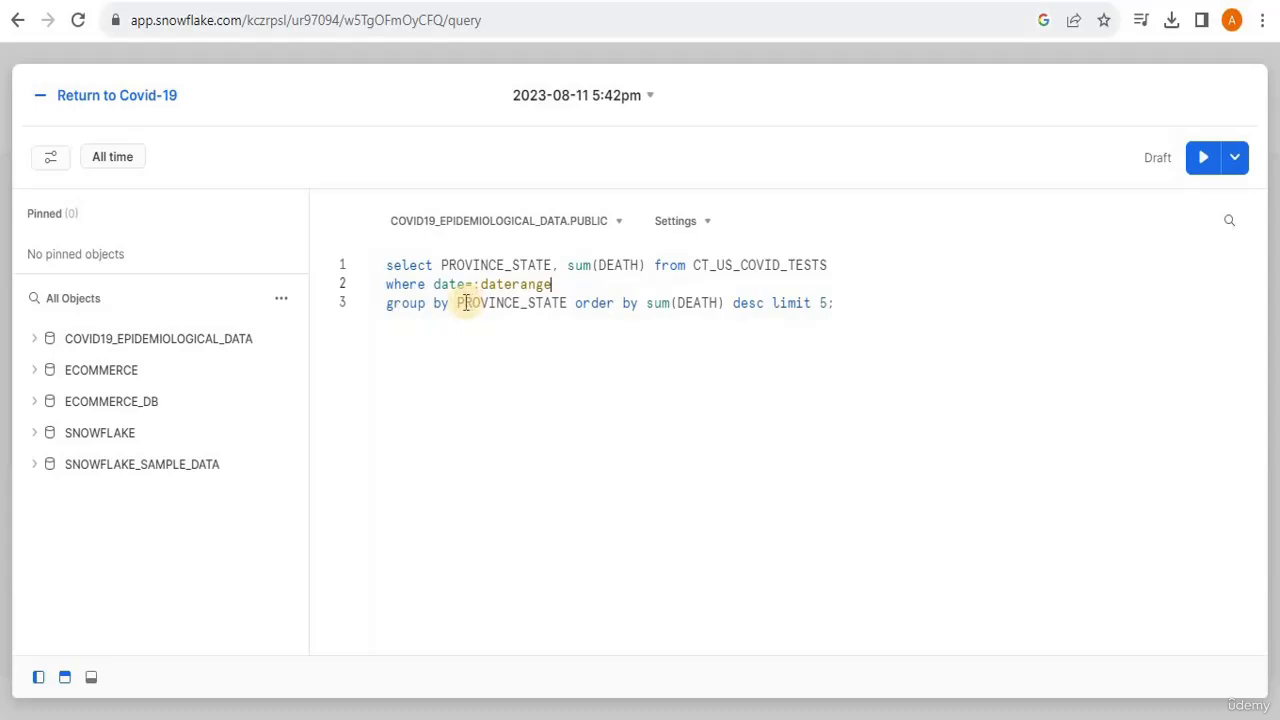
# - Run the complete query for the five states with the highest summed deaths and inspect New York's total
pyautogui.moveTo(455, 303); pyautogui.dragTo(766, 306)
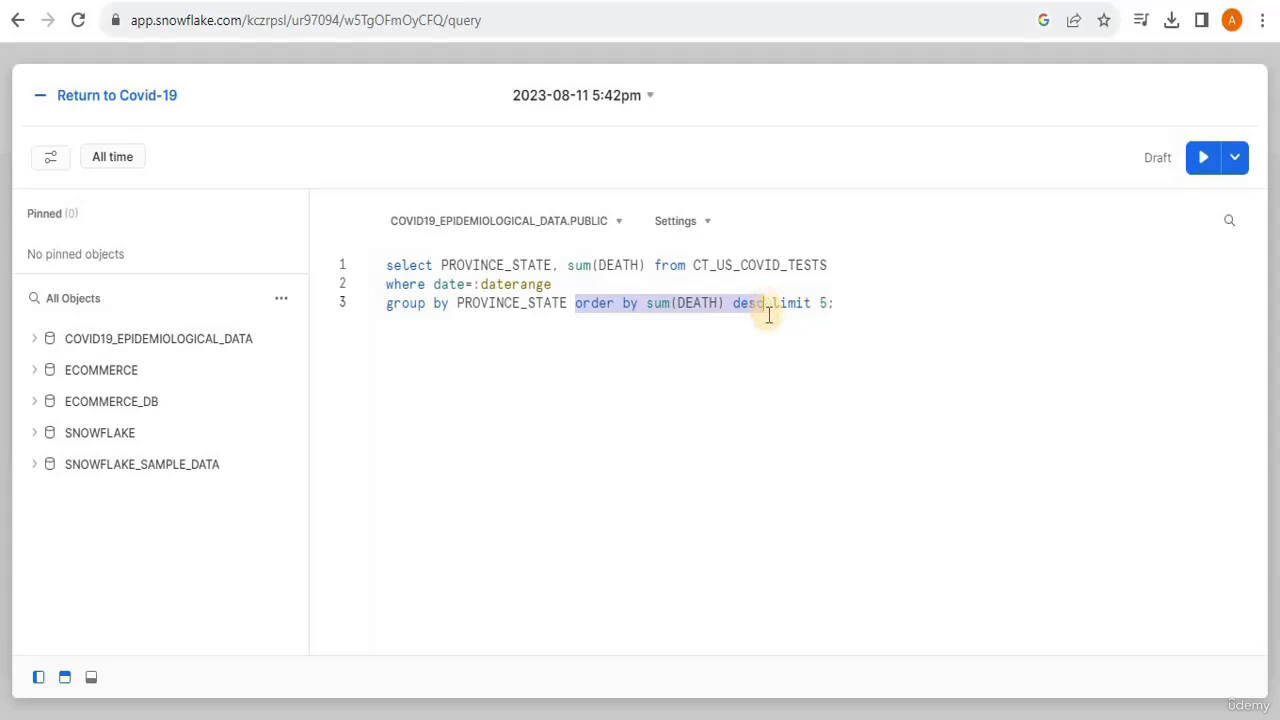
pyautogui.click(767, 310)
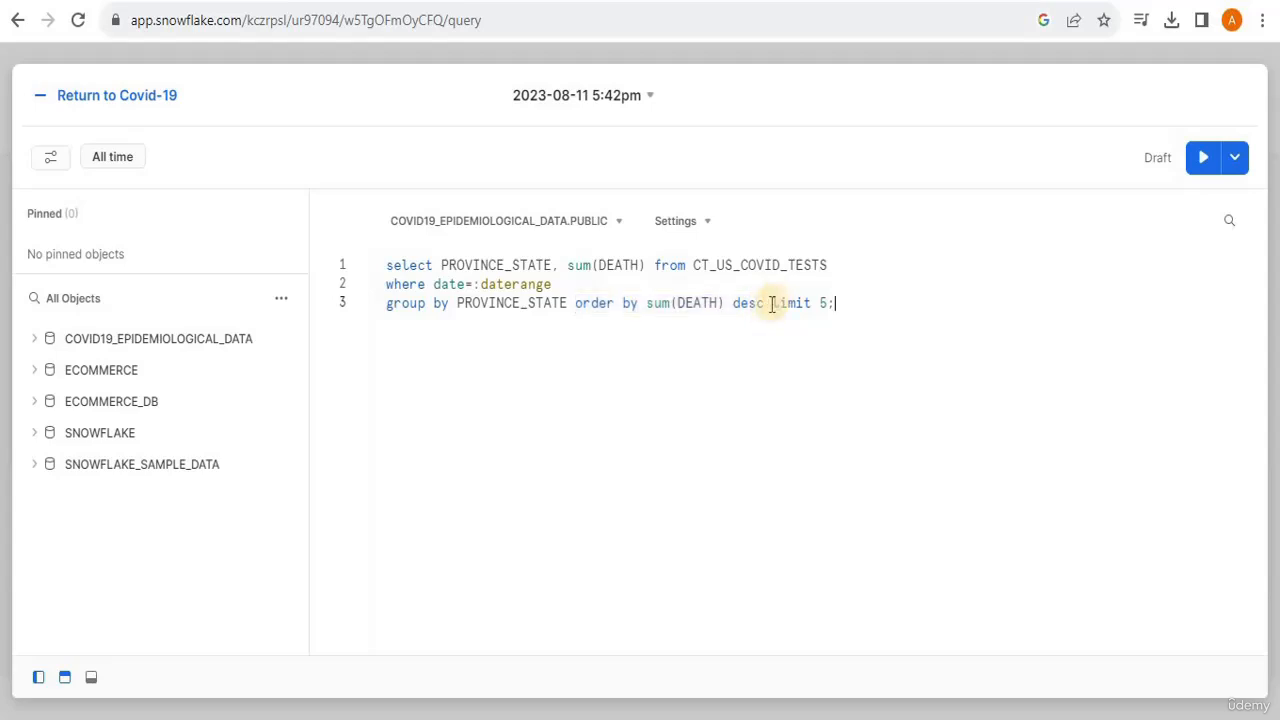
pyautogui.doubleClick(778, 304)
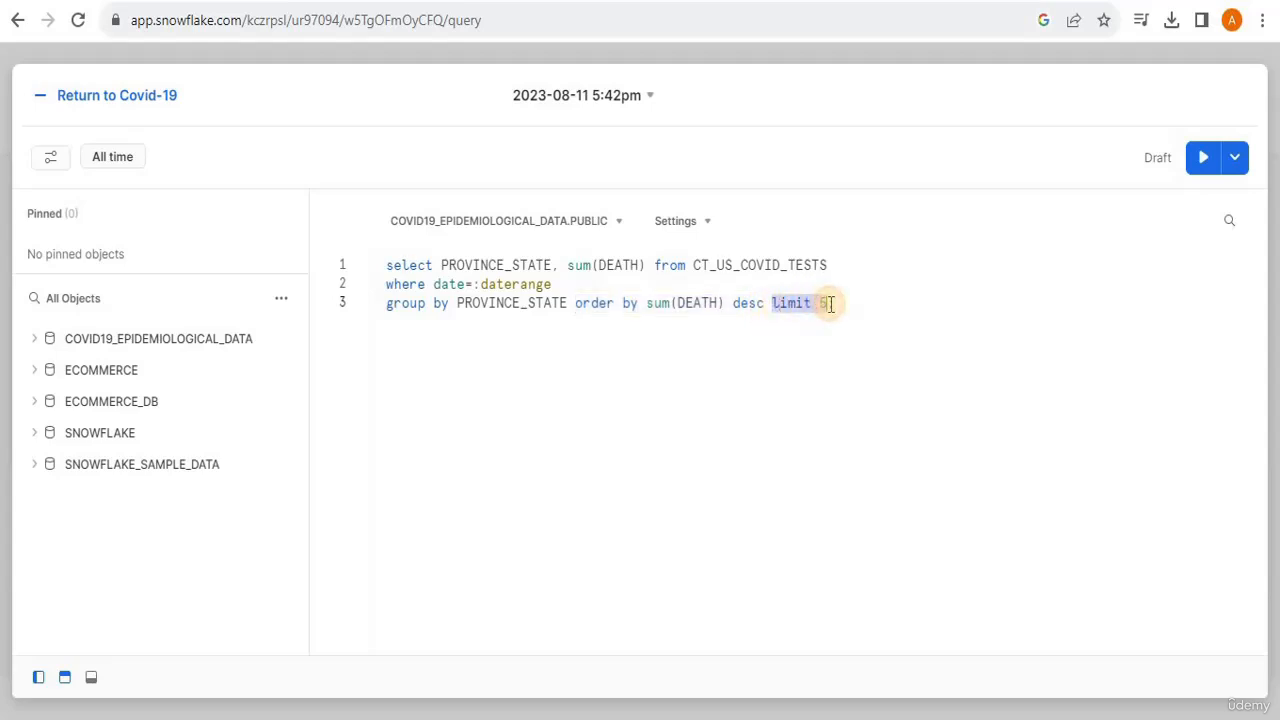
pyautogui.click(822, 323)
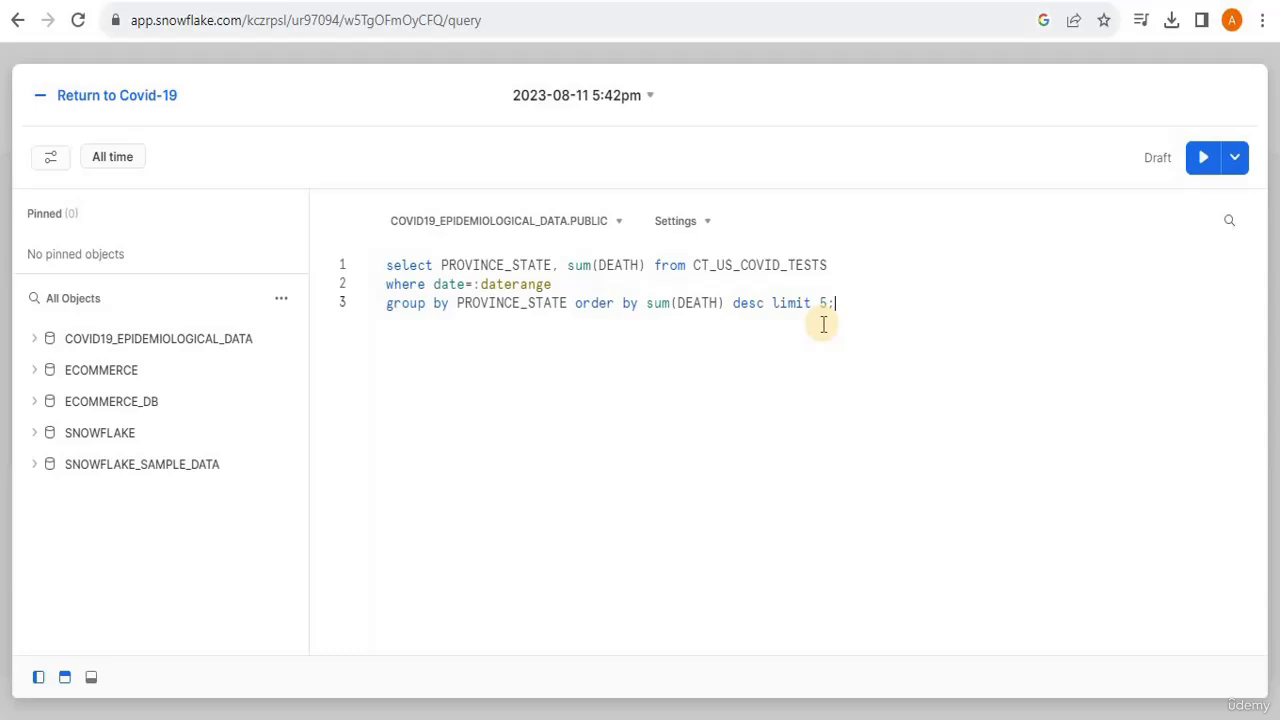
pyautogui.moveTo(860, 306); pyautogui.dragTo(384, 267)
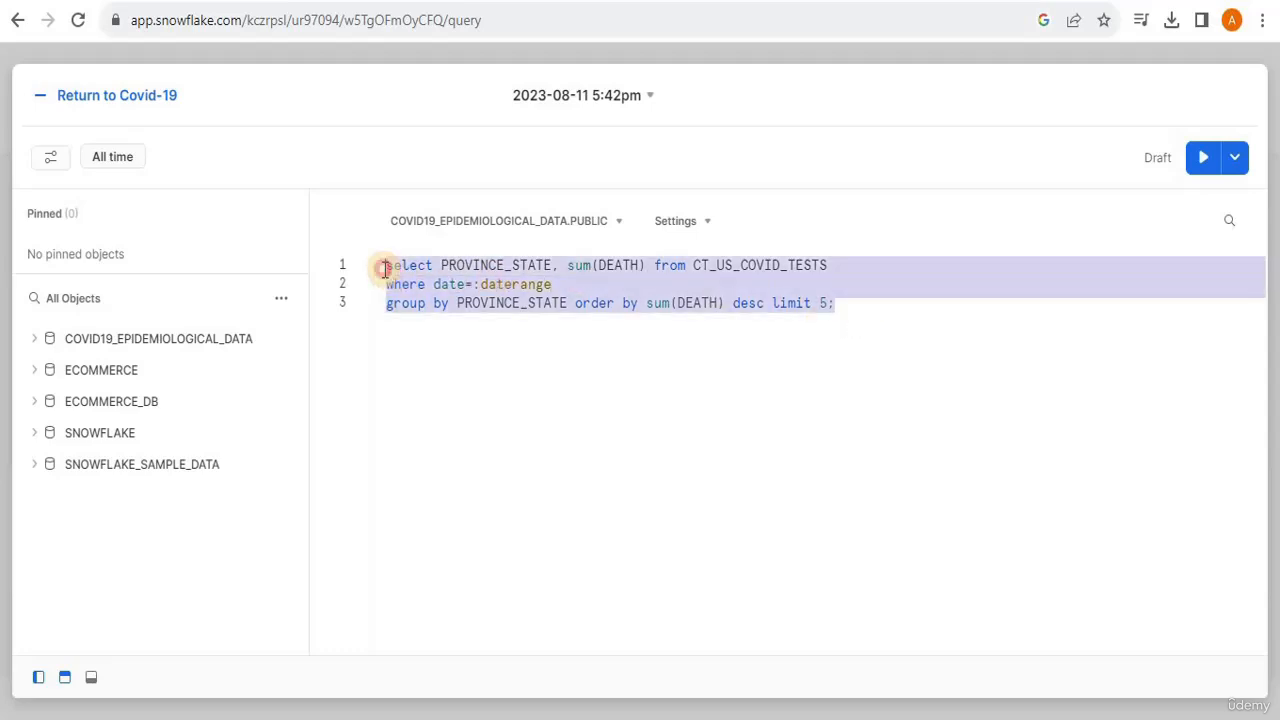
pyautogui.click(1203, 157)
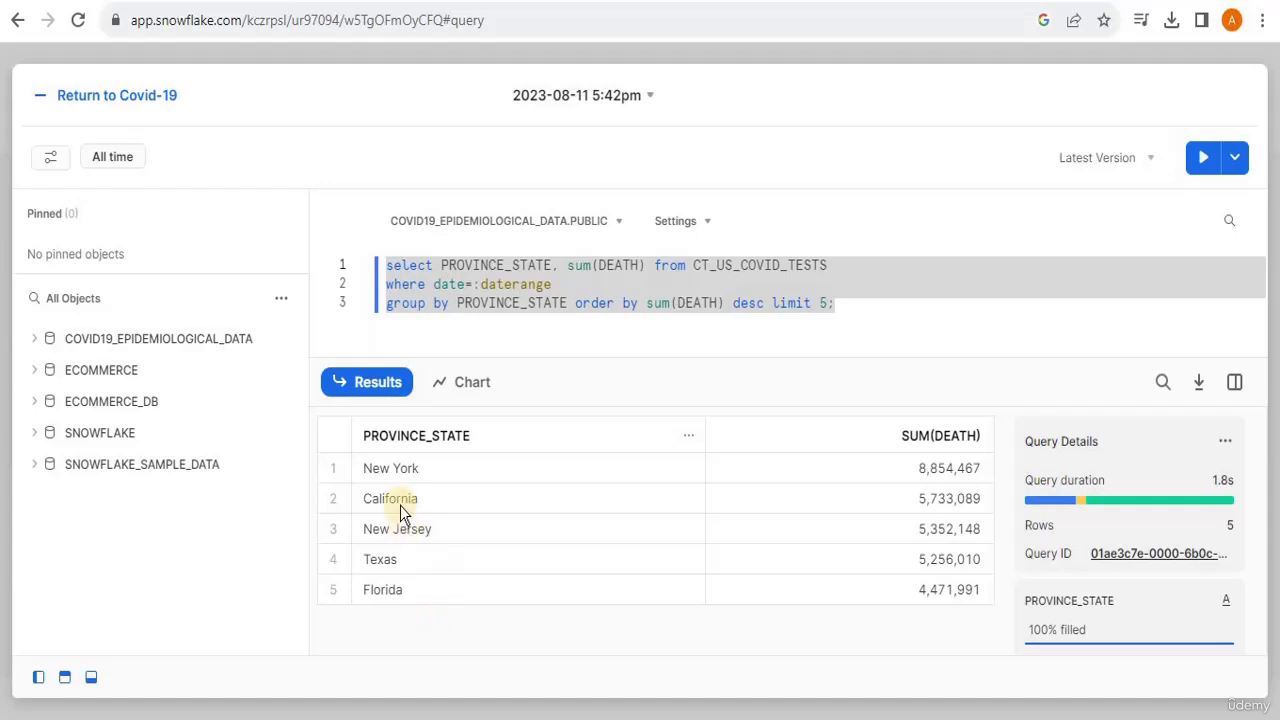
pyautogui.click(927, 472)
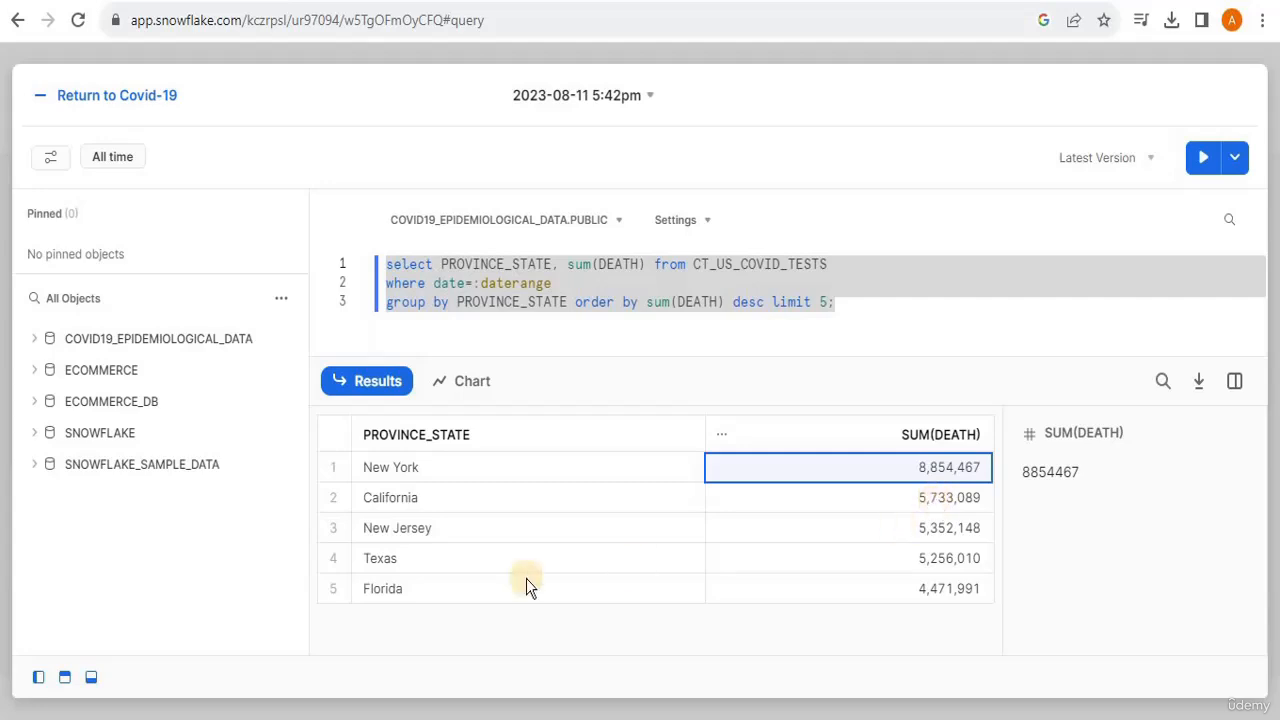
# - Display the query results as a chart and set its chart type to Heatgrid
pyautogui.moveTo(772, 357); pyautogui.dragTo(794, 714)
pyautogui.click(632, 325)
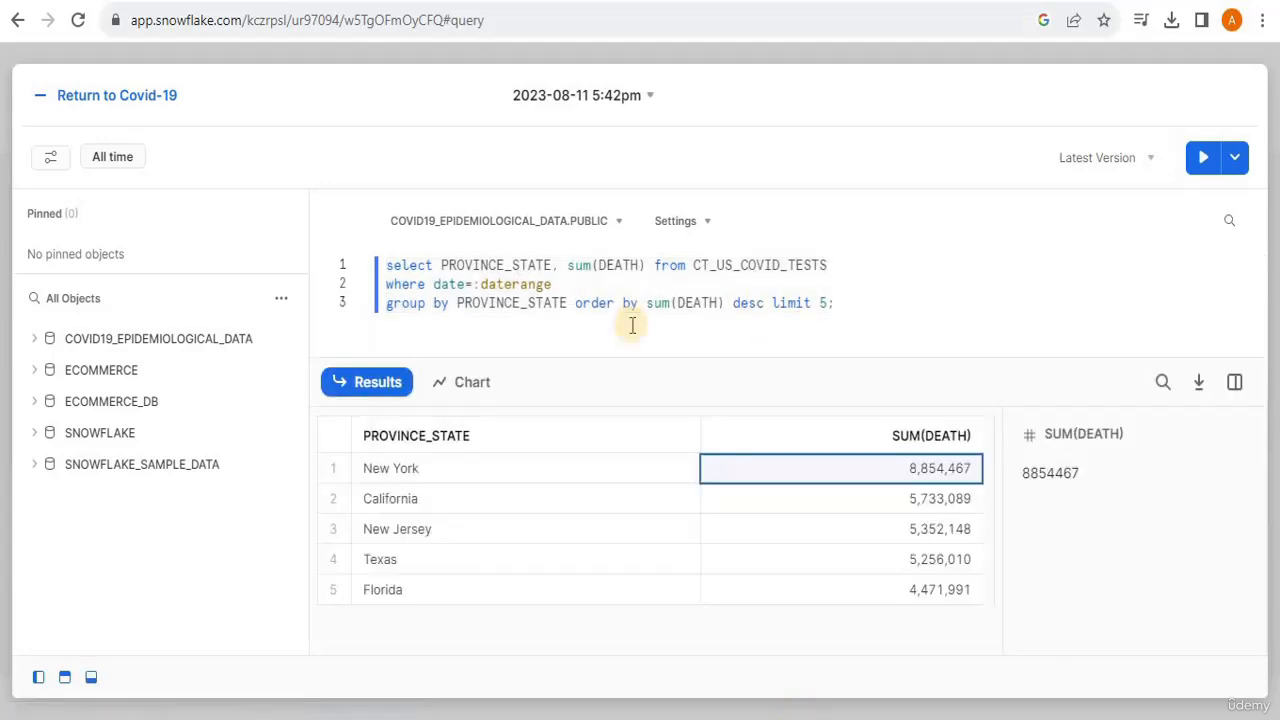
pyautogui.click(450, 400)
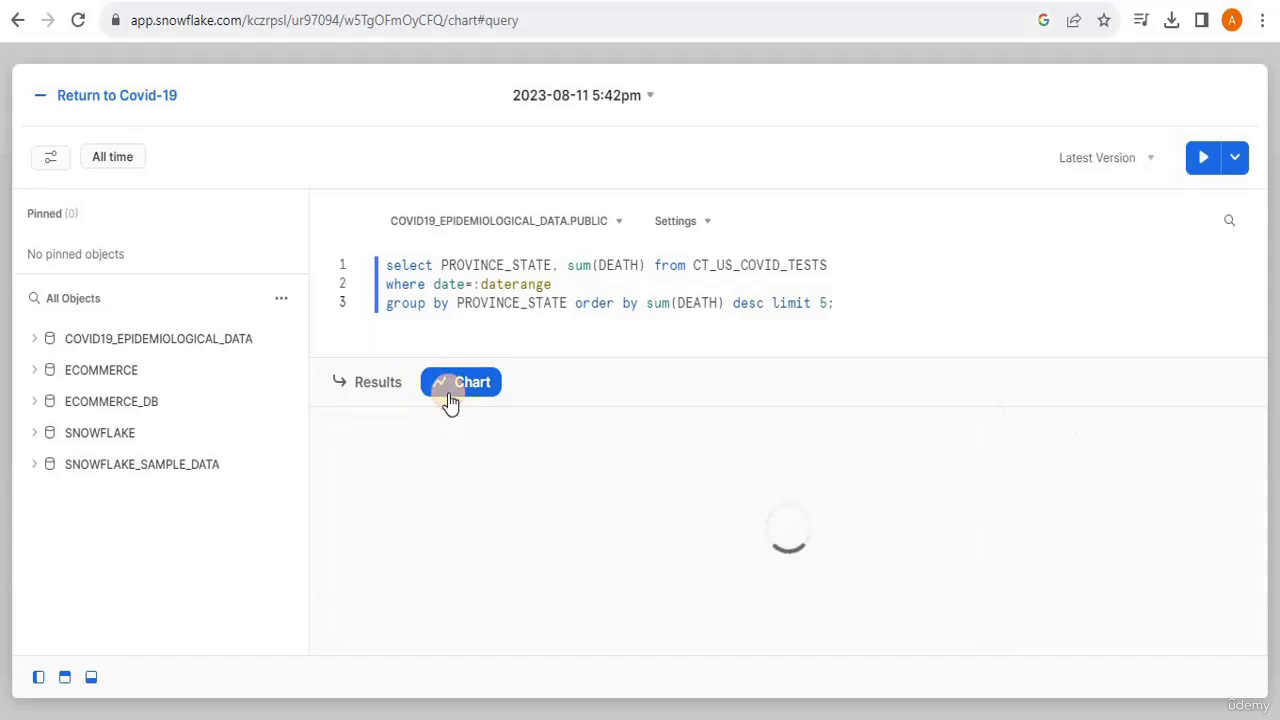
pyautogui.moveTo(680, 357); pyautogui.dragTo(837, 314)
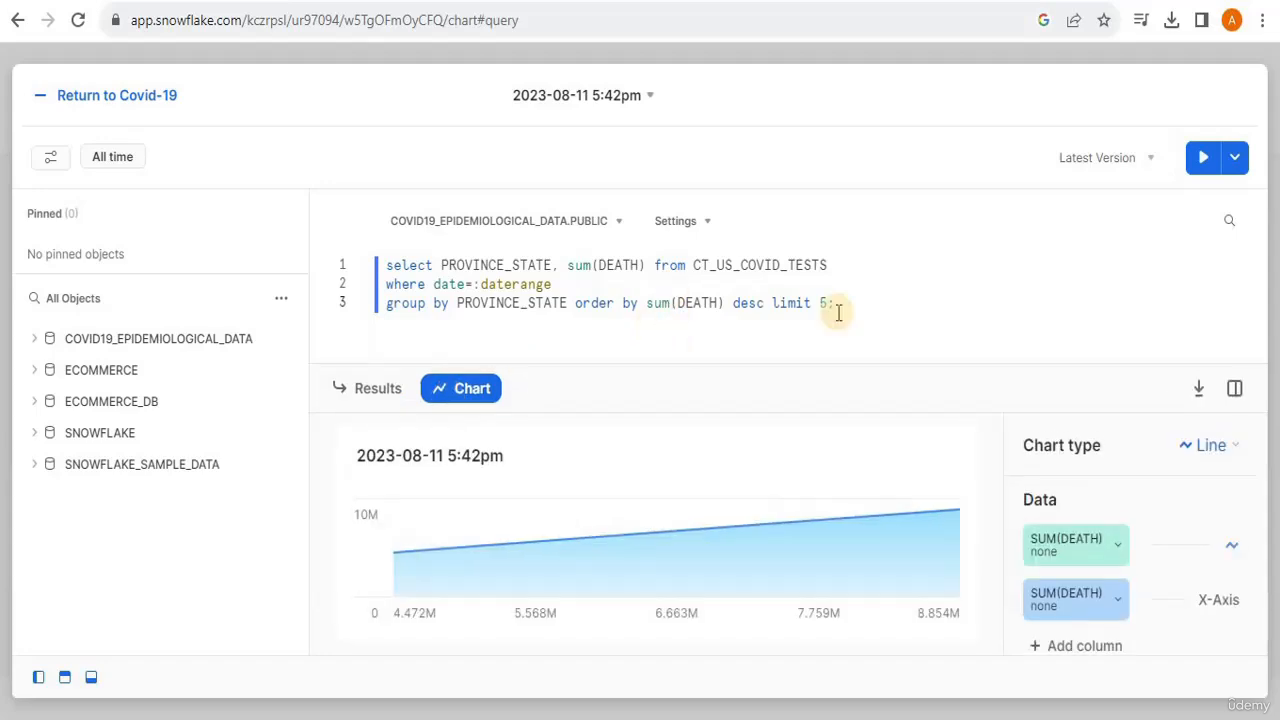
pyautogui.click(1203, 447)
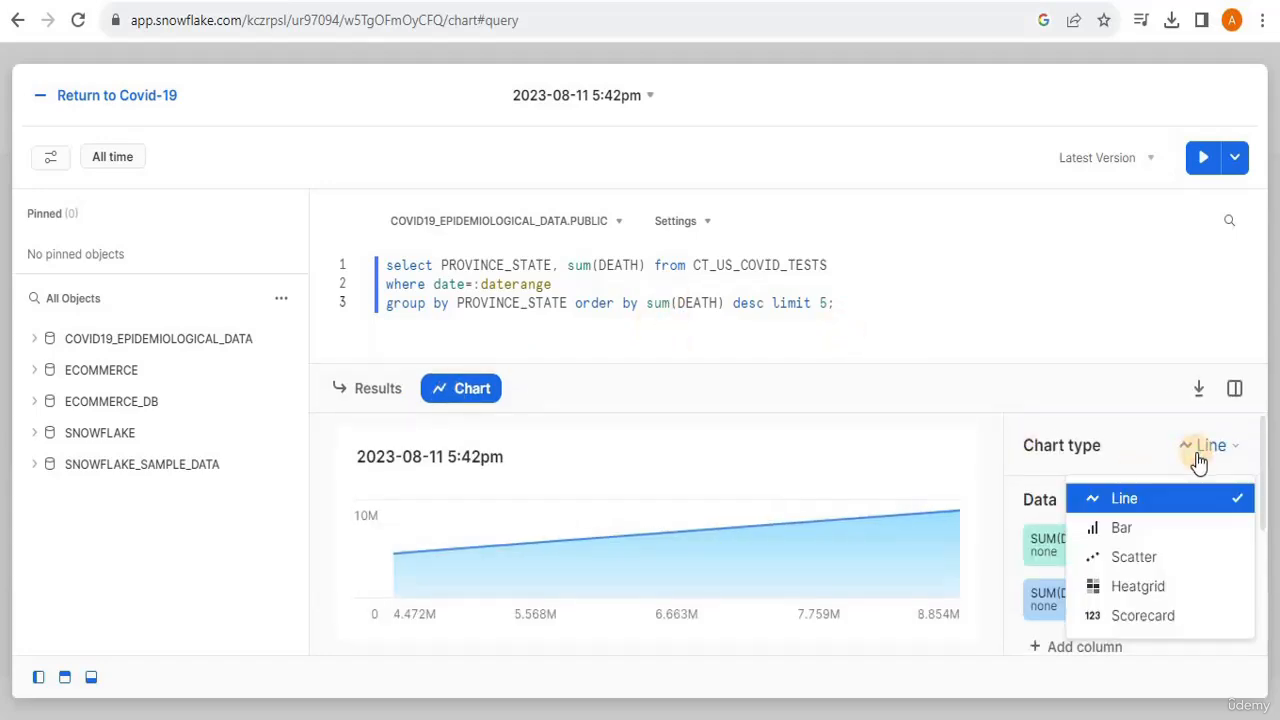
pyautogui.click(1145, 586)
pyautogui.moveTo(792, 323); pyautogui.dragTo(776, 283)
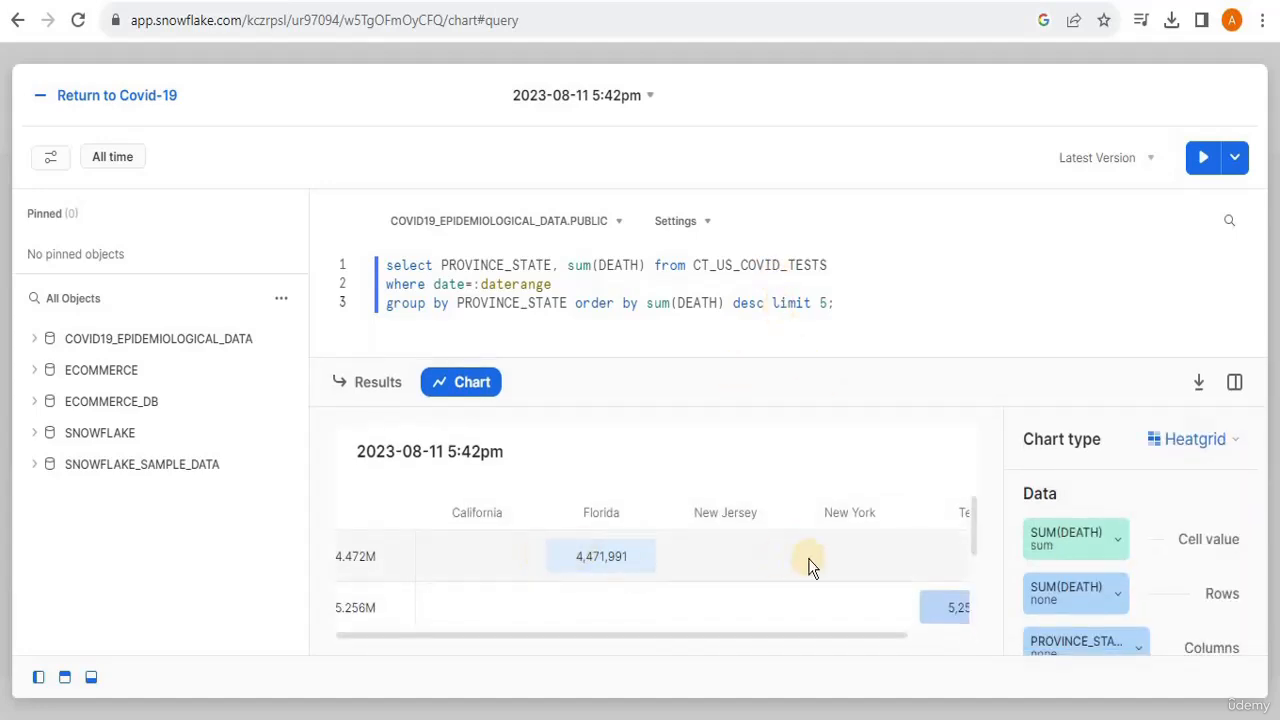
pyautogui.moveTo(745, 365); pyautogui.dragTo(746, 403)
# - Rename the worksheet as "Top 5 states death numbers in US"
pyautogui.click(630, 100)
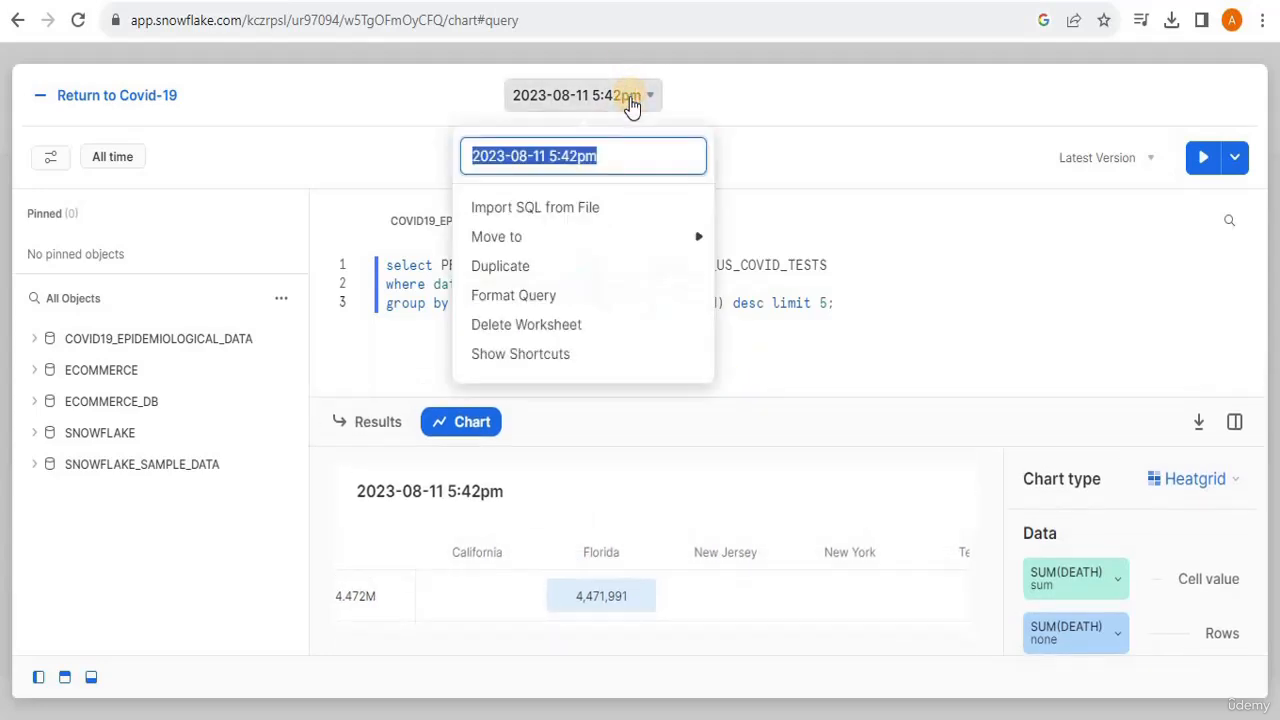
pyautogui.write('Per state death in US')
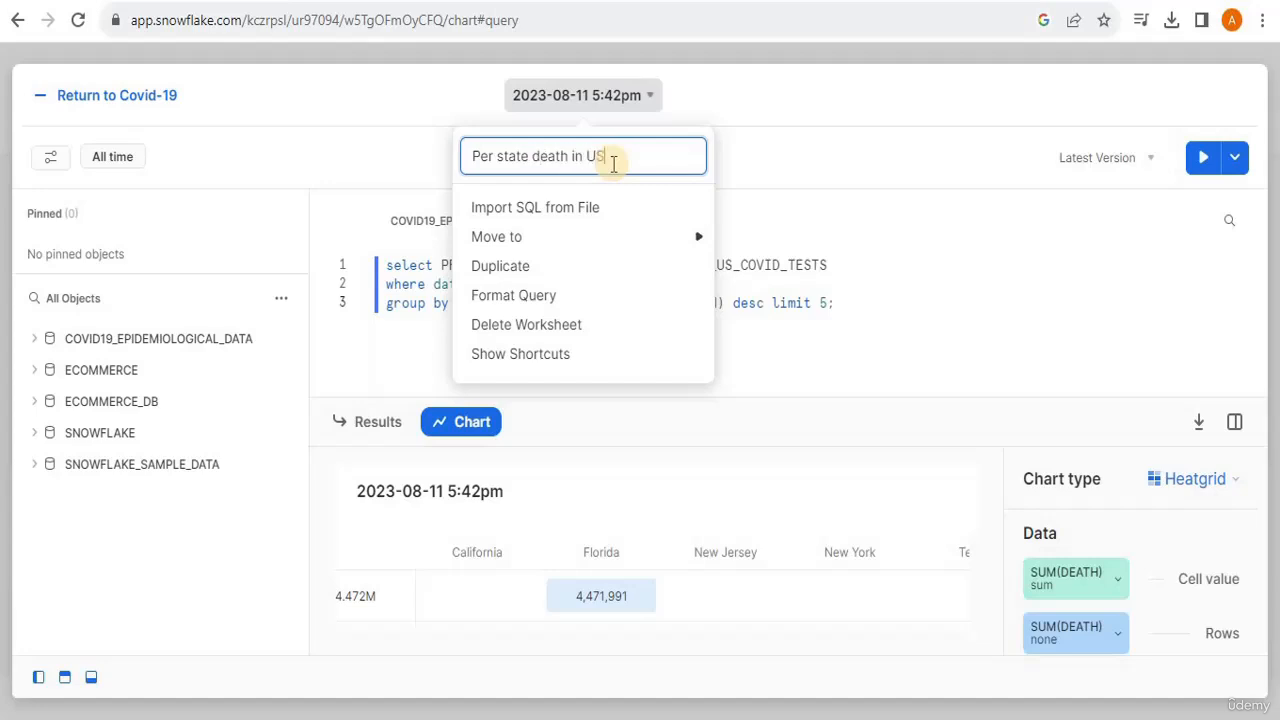
pyautogui.moveTo(497, 158); pyautogui.dragTo(466, 157)
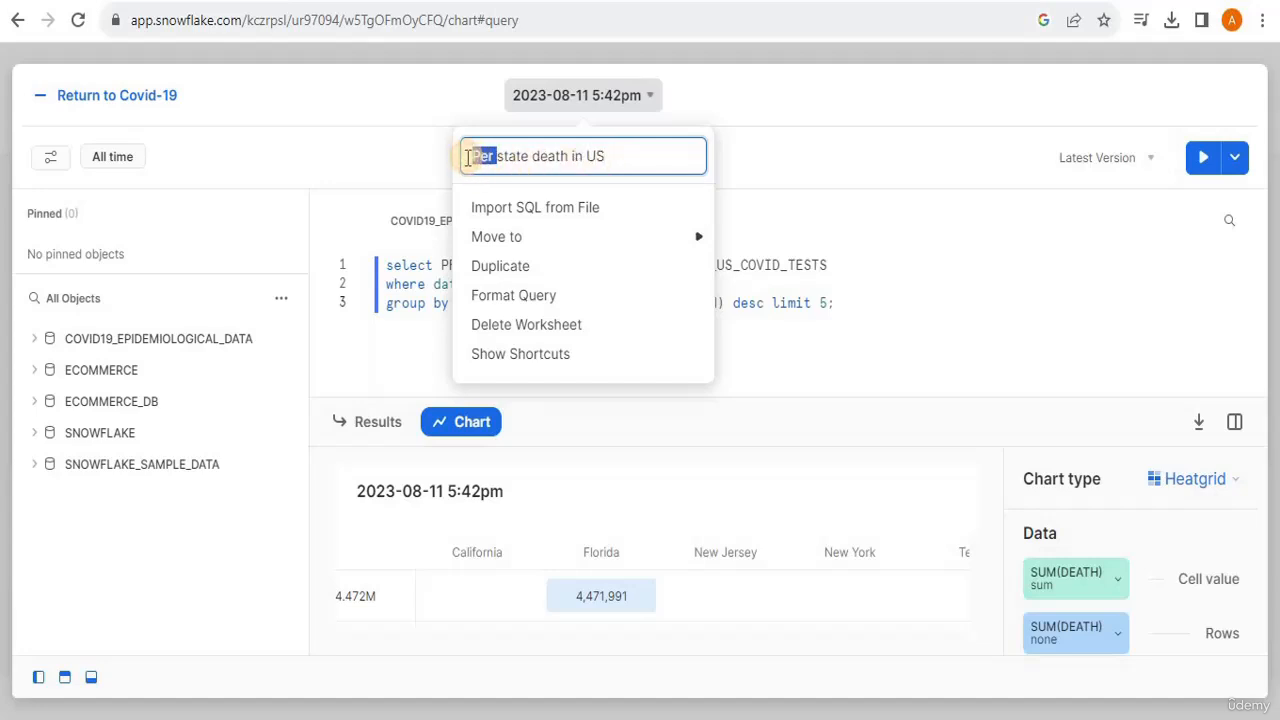
pyautogui.press('BackSpace')
pyautogui.write('Top 5')
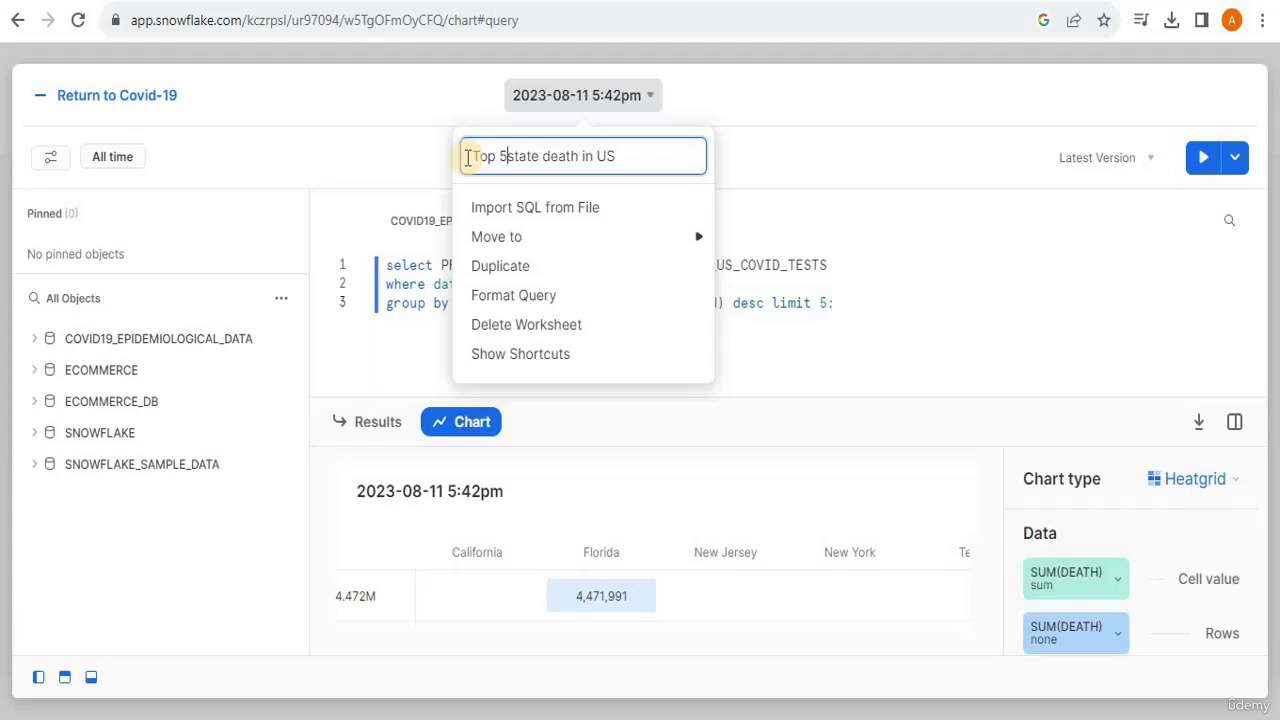
pyautogui.press('Right')
pyautogui.press('Right')
pyautogui.press('Right')
pyautogui.press('Right')
pyautogui.press('Right')
pyautogui.write('s death n')
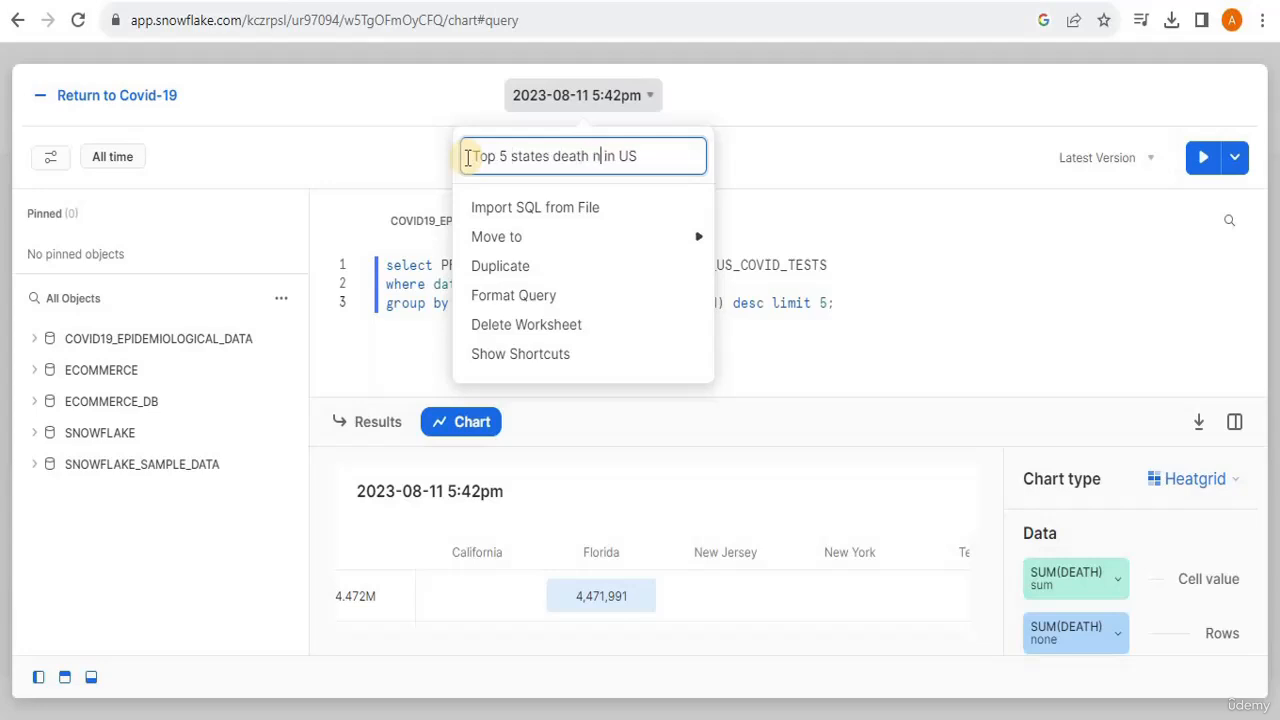
pyautogui.write('umbers')
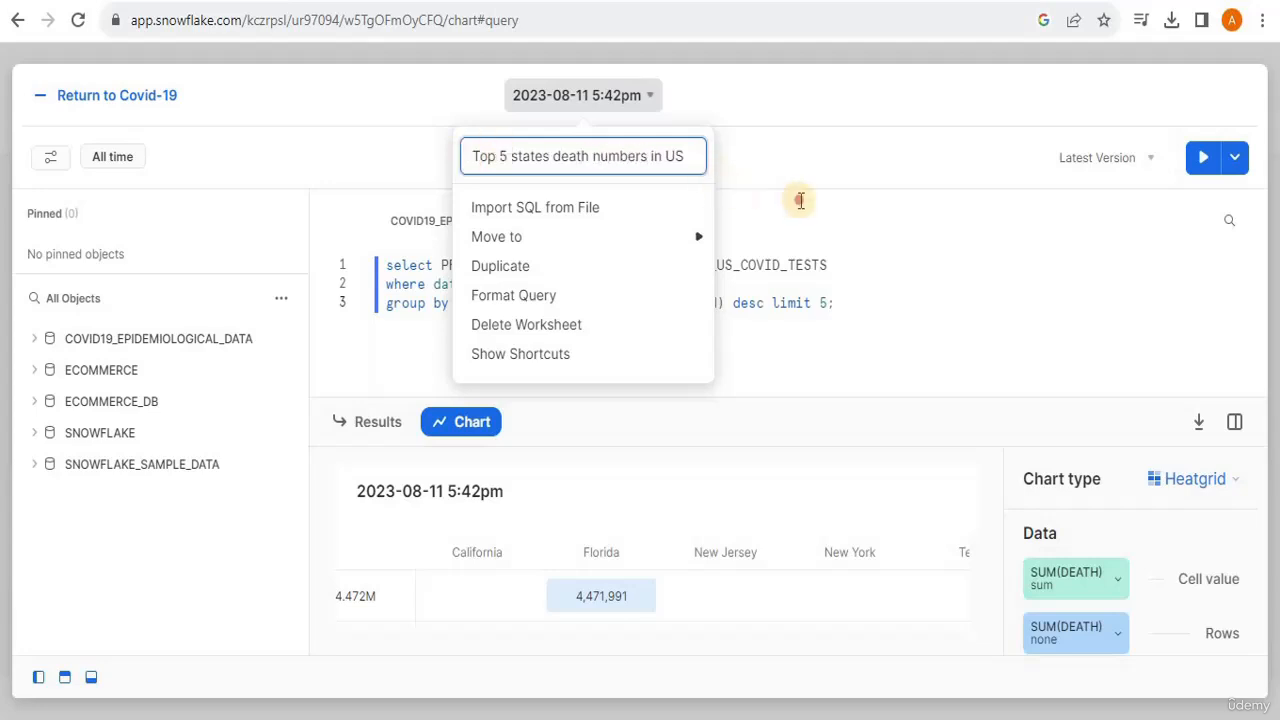
pyautogui.click(797, 198)
# - Return to the Covid-19 dashboard and review the new state deaths heatgrid alongside the Europe cases and vaccination tiles
pyautogui.click(39, 97)
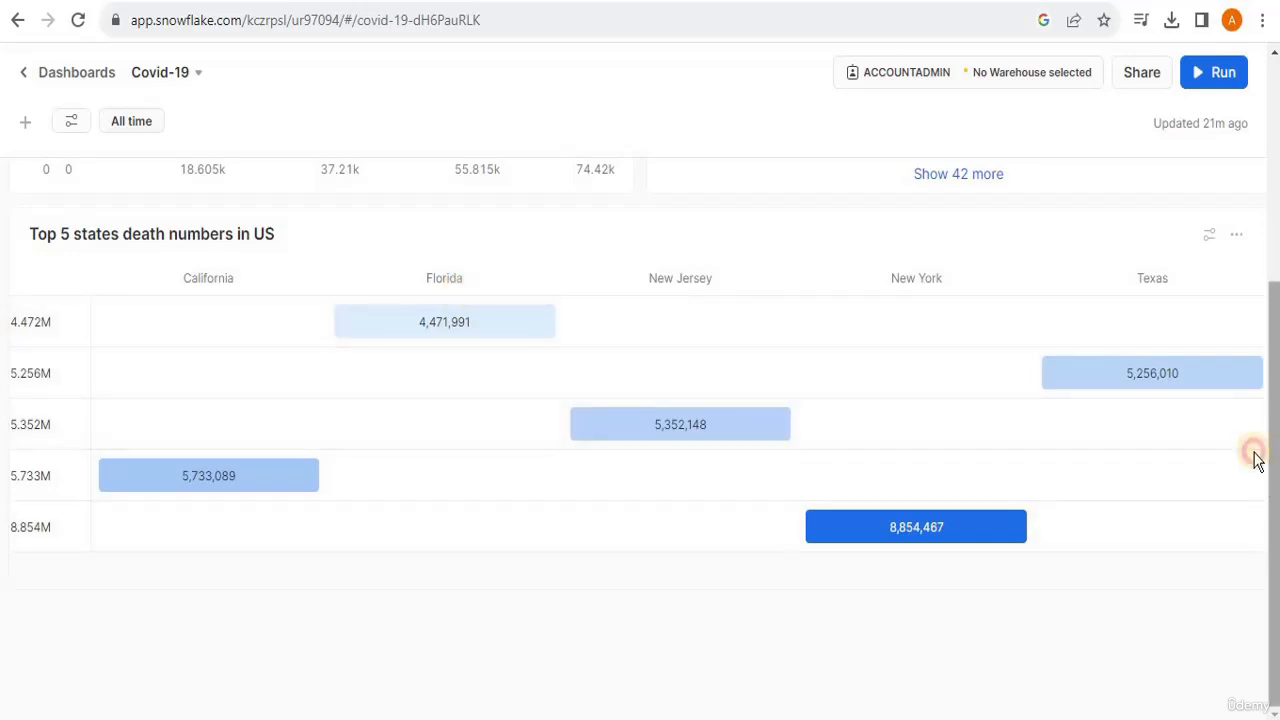
pyautogui.scroll(2, 1250, 440)
pyautogui.scroll(3, 1245, 400)
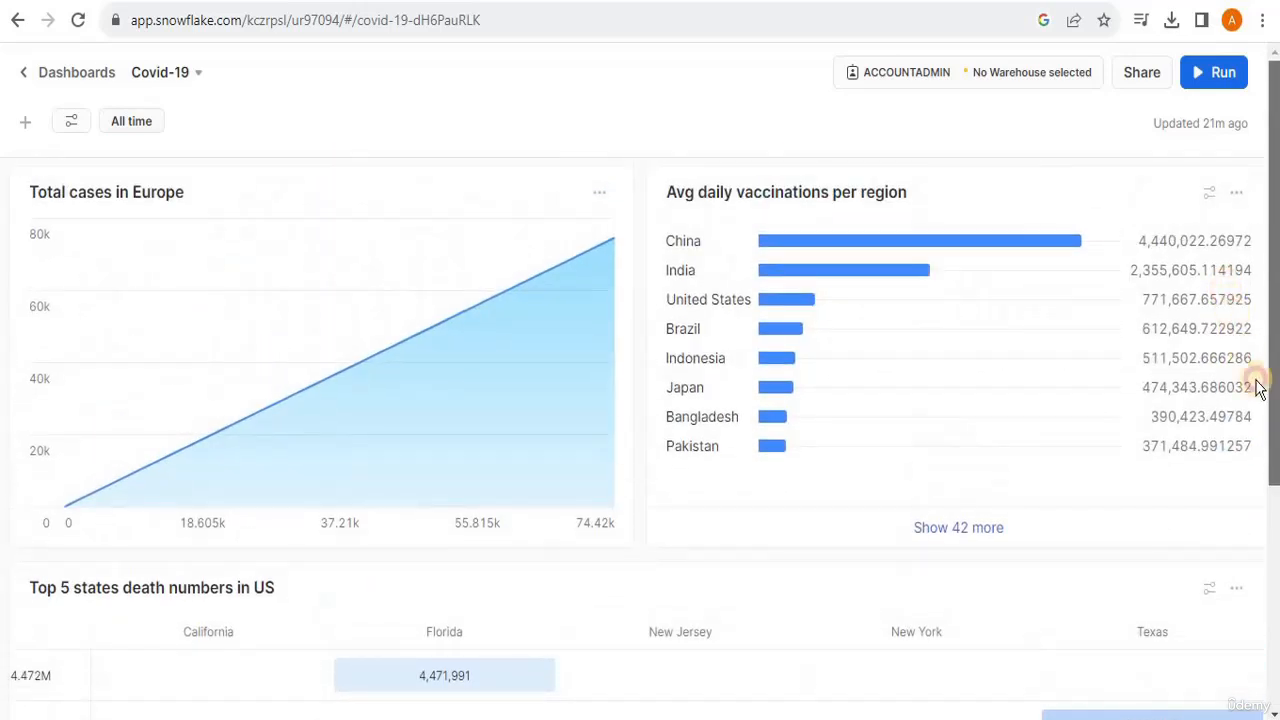
pyautogui.scroll(-2, 1258, 420)
pyautogui.scroll(-2, 1265, 450)
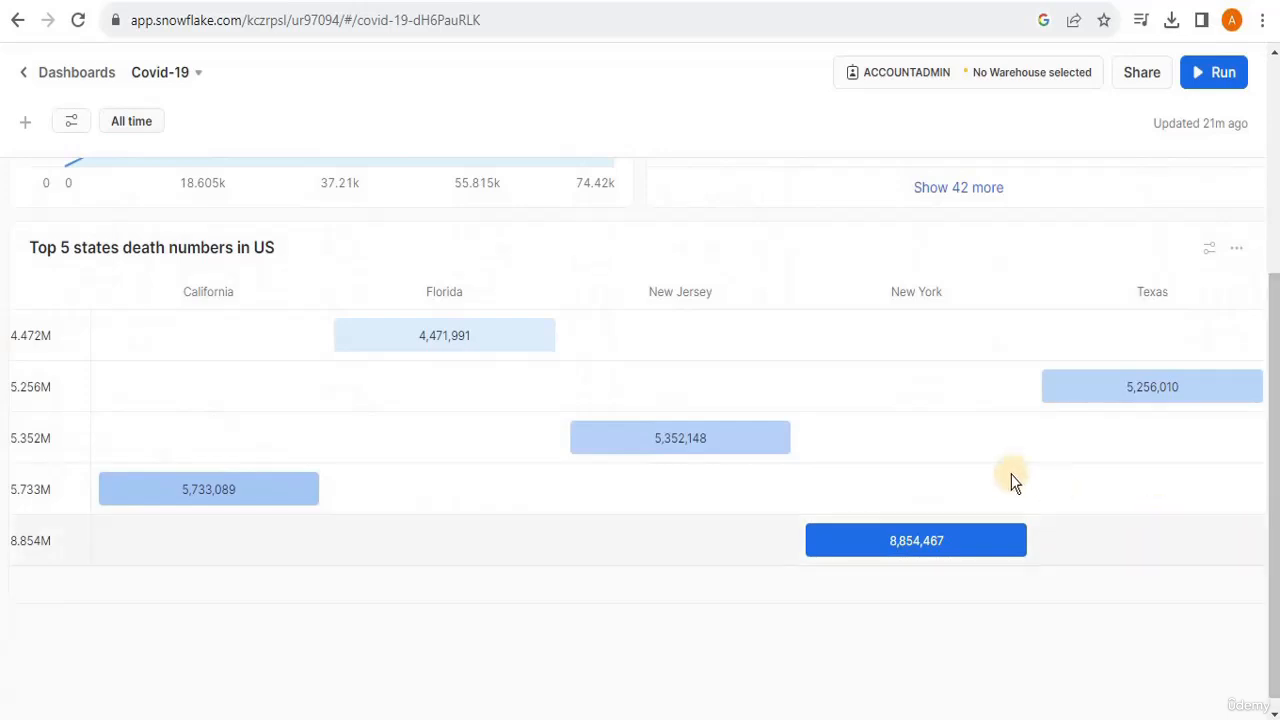
pyautogui.scroll(3, 912, 464)
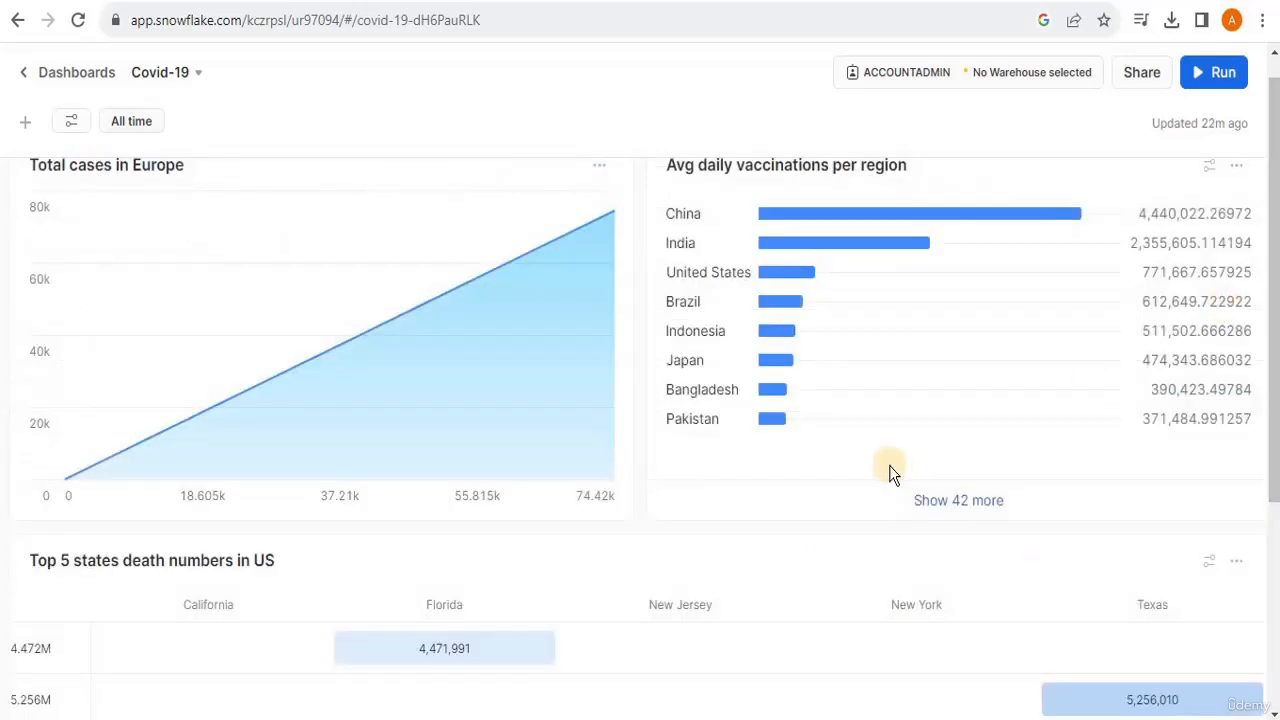